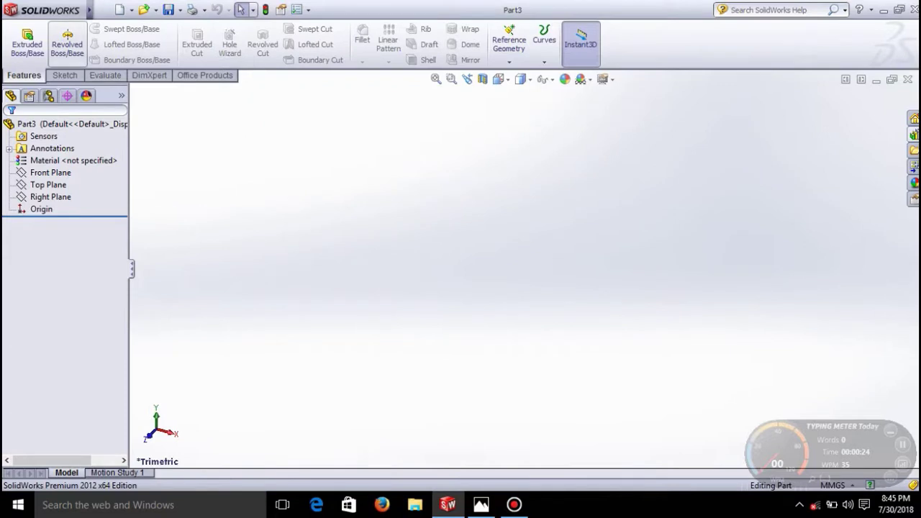
Step: Start a sketch on the Front Plane and draw a circle about 25 mm in diameter centred on the origin
{"action": "left_click", "coordinate": [64, 75]}
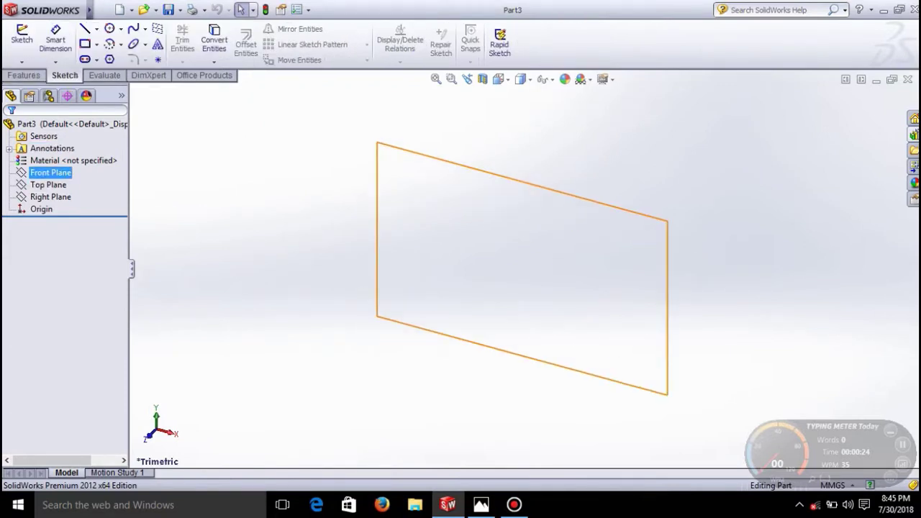
{"action": "left_click", "coordinate": [50, 173]}
{"action": "left_click", "coordinate": [57, 152]}
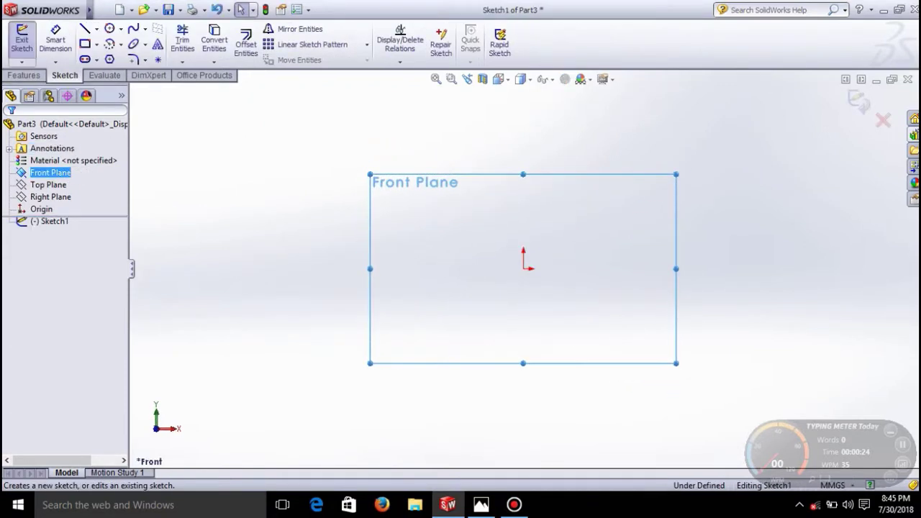
{"action": "left_click", "coordinate": [120, 29]}
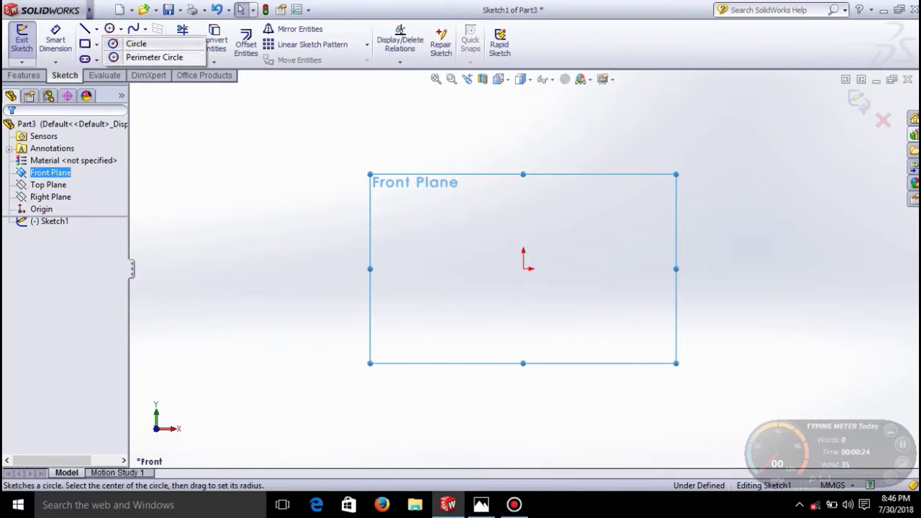
{"action": "left_click", "coordinate": [140, 44]}
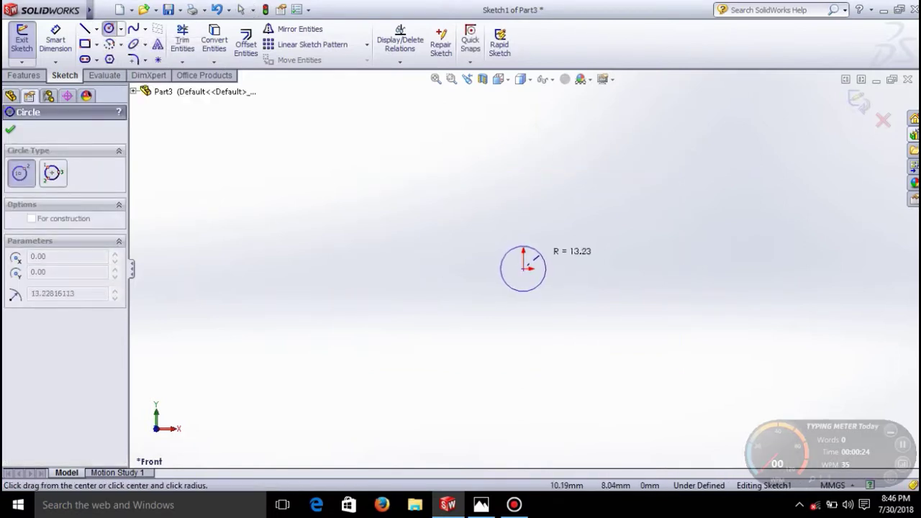
{"action": "left_click", "coordinate": [536, 257]}
{"action": "left_click", "coordinate": [523, 269]}
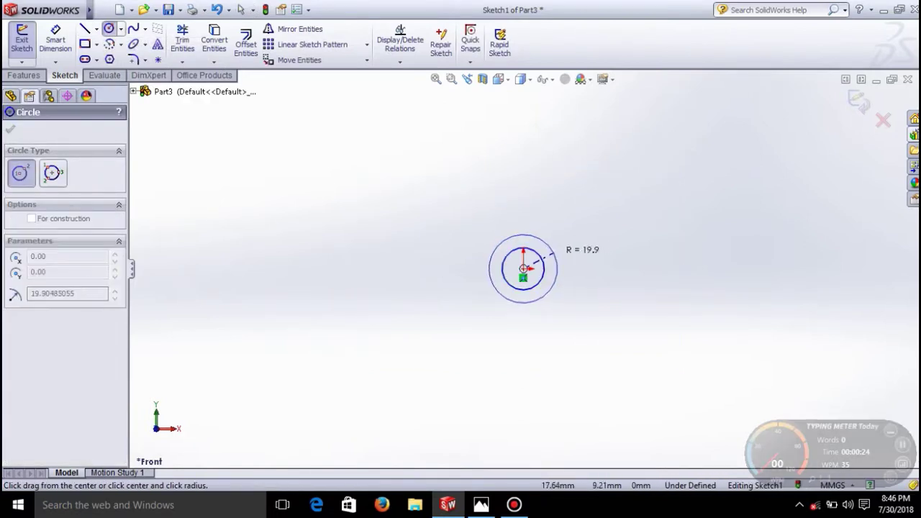
{"action": "key", "text": "Escape"}
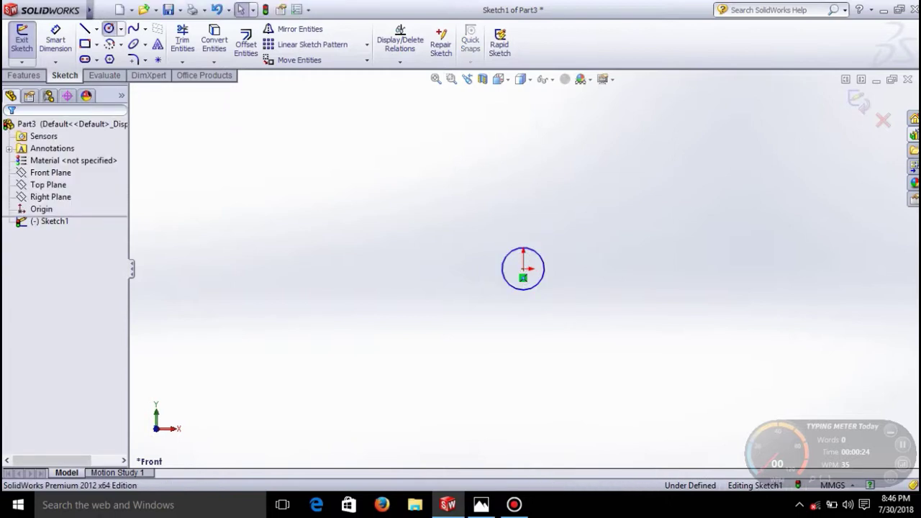
Step: Sketch two concentric circles with radii about 9.8 mm and 4.7 mm, centred about 67 mm left of the origin at the same height
{"action": "left_click", "coordinate": [109, 28]}
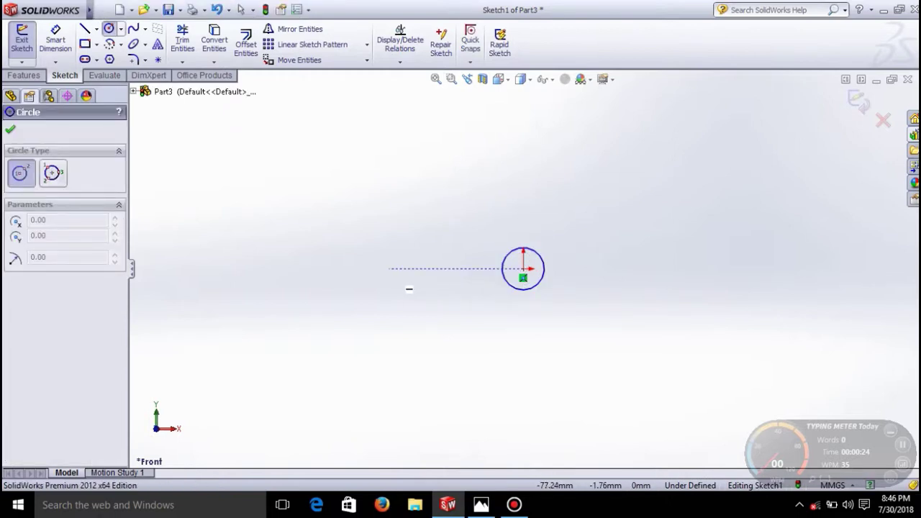
{"action": "left_click", "coordinate": [408, 268]}
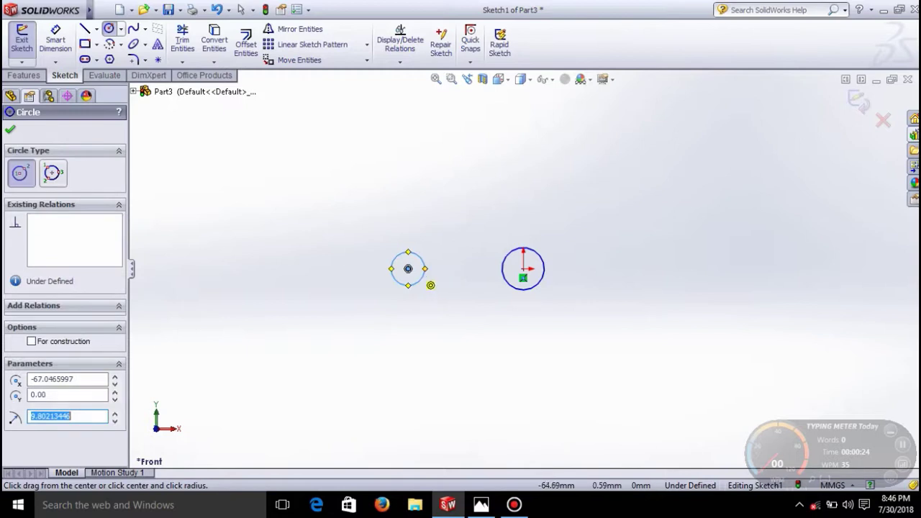
{"action": "left_click", "coordinate": [430, 284]}
{"action": "left_click", "coordinate": [435, 287]}
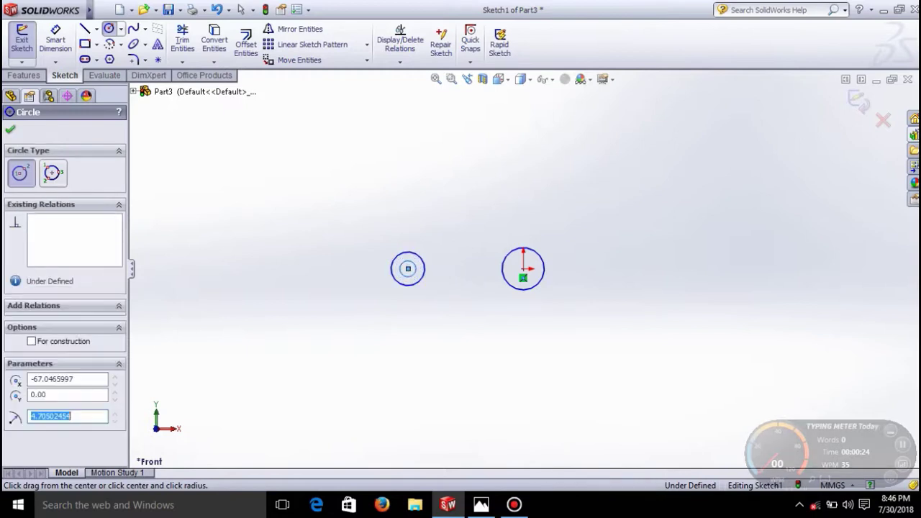
Step: Sketch two concentric circles, about 20.4 mm and 11 mm in diameter, between the existing concentric pair and the origin circle
{"action": "left_click", "coordinate": [448, 268]}
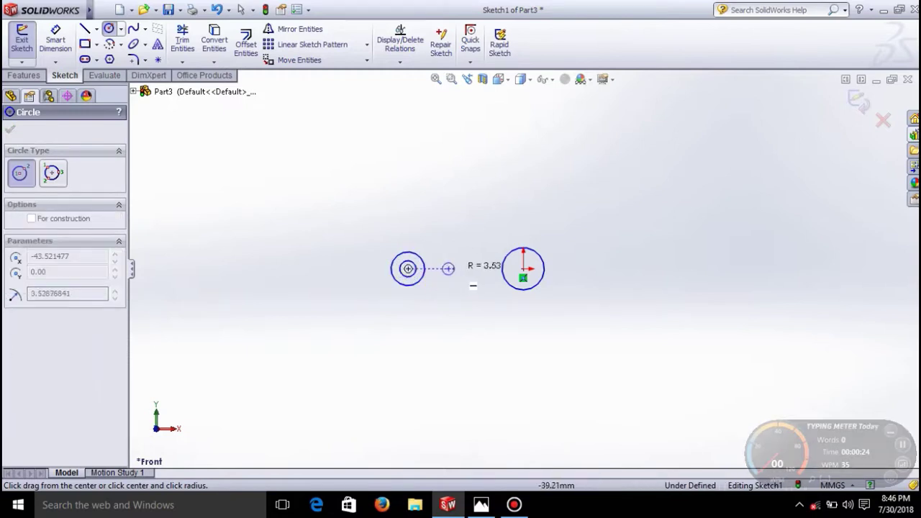
{"action": "left_click", "coordinate": [466, 268]}
{"action": "left_click", "coordinate": [448, 269]}
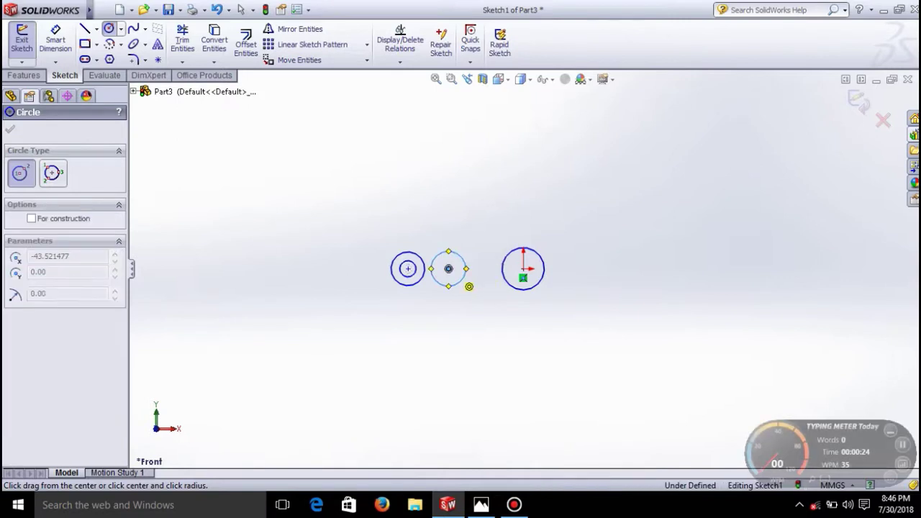
{"action": "left_click", "coordinate": [458, 269]}
{"action": "key", "text": "Escape"}
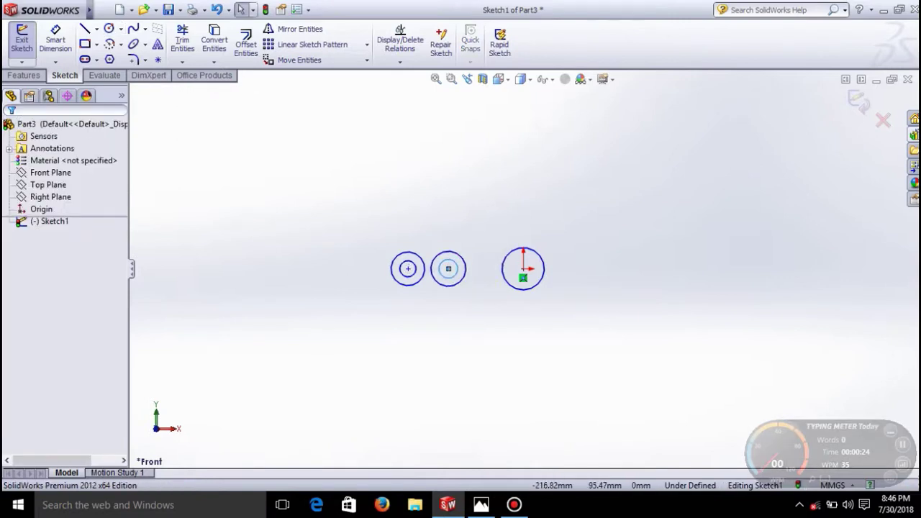
Step: Dimension the circle at the origin to a diameter of 50 mm
{"action": "left_click", "coordinate": [56, 41]}
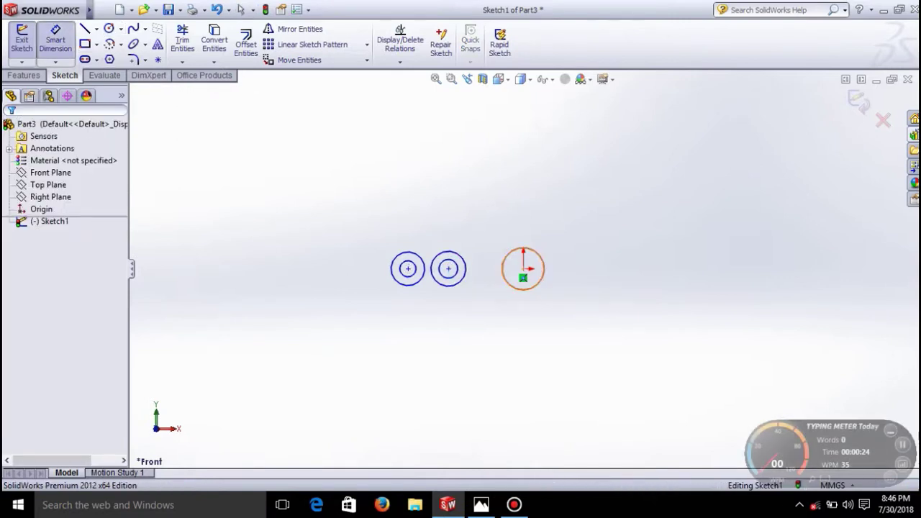
{"action": "left_click", "coordinate": [538, 283]}
{"action": "left_click", "coordinate": [601, 313]}
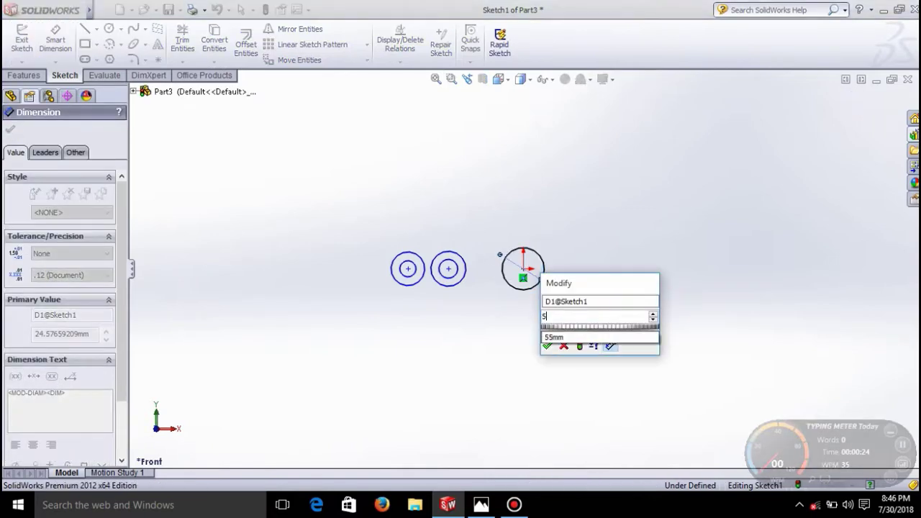
{"action": "type", "text": "50"}
{"action": "key", "text": "Return"}
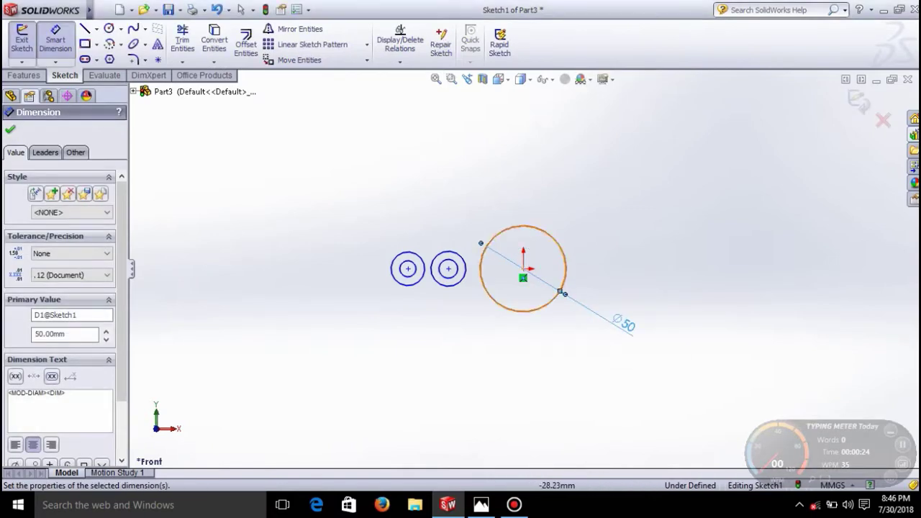
Step: Dimension the middle concentric pair with a 20 mm outer diameter and a 10 mm inner diameter
{"action": "left_click", "coordinate": [458, 254]}
{"action": "left_click", "coordinate": [452, 193]}
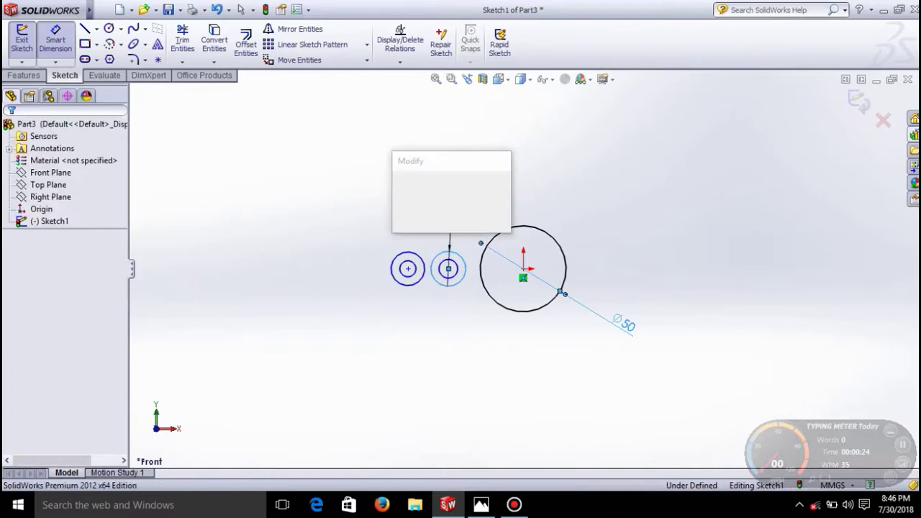
{"action": "type", "text": "20"}
{"action": "key", "text": "Return"}
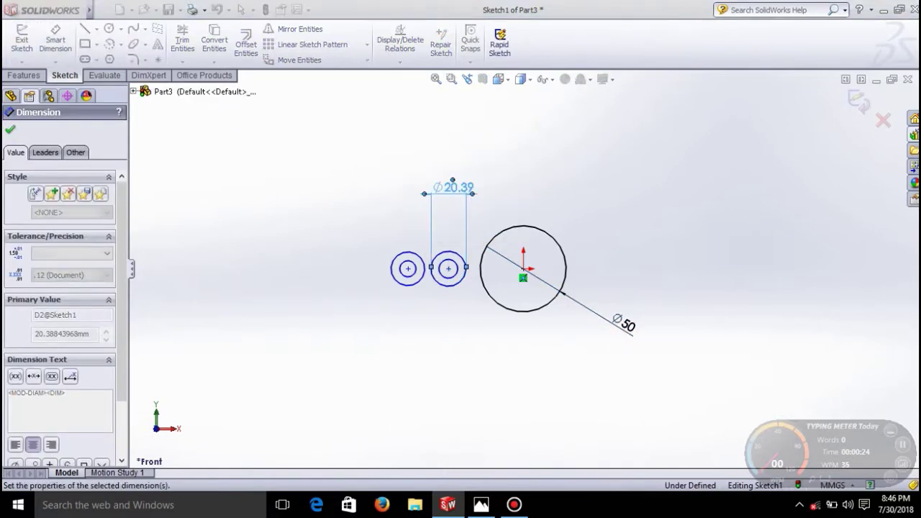
{"action": "scroll", "coordinate": [457, 280], "scroll_direction": "down", "scroll_amount": 5}
{"action": "left_click", "coordinate": [458, 254]}
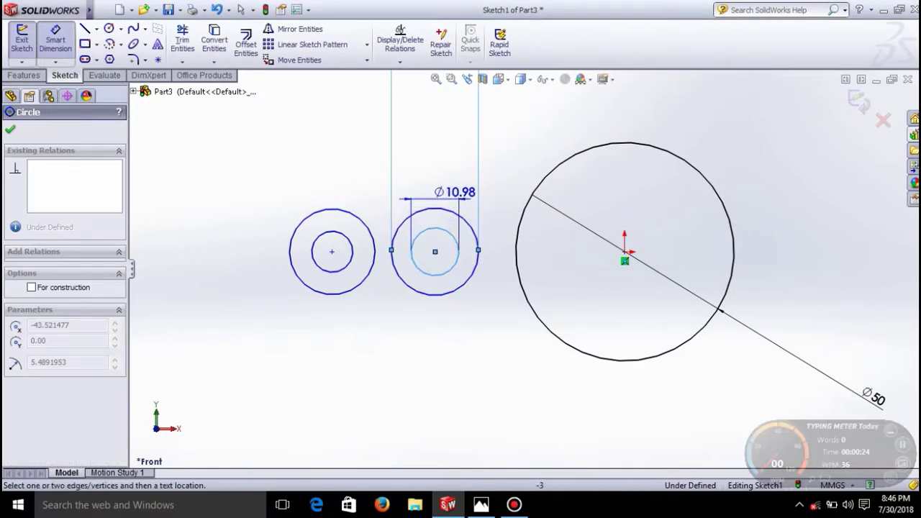
{"action": "left_click", "coordinate": [454, 190]}
{"action": "type", "text": "1"}
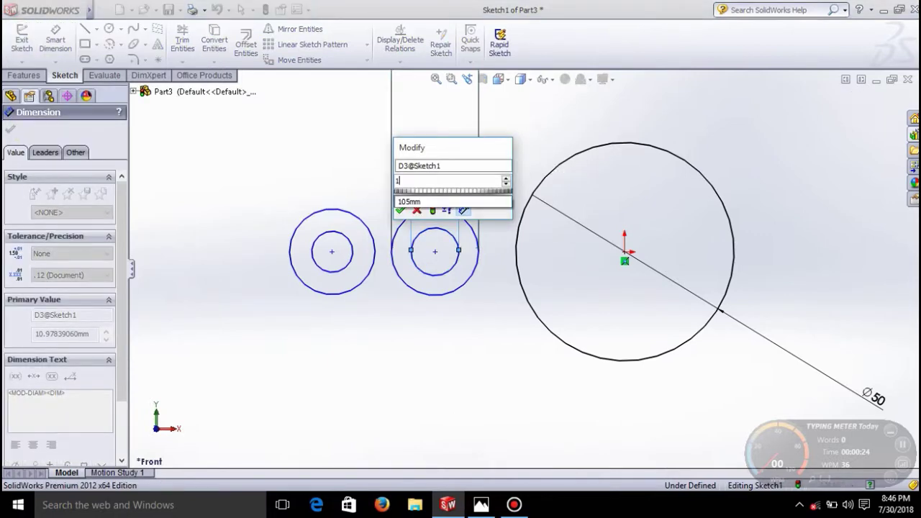
{"action": "type", "text": "0"}
{"action": "key", "text": "Return"}
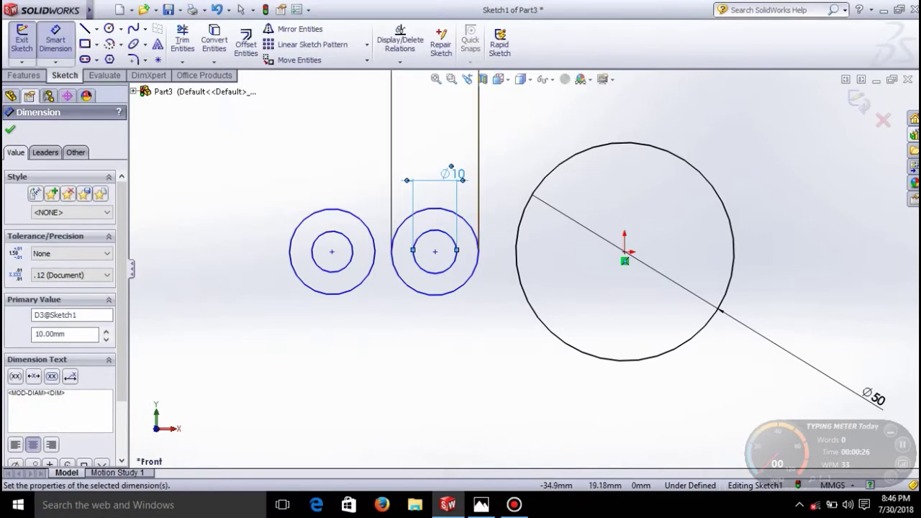
{"action": "key", "text": "Escape"}
{"action": "key", "text": "Escape"}
Step: Add a horizontal relation between the centres of both concentric pairs and the origin circle's centre
{"action": "left_click", "coordinate": [332, 252]}
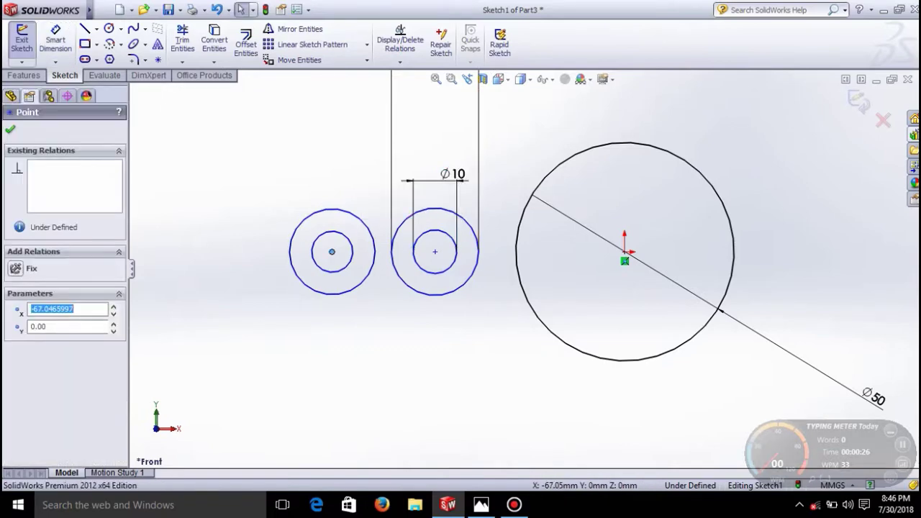
{"action": "left_click", "coordinate": [435, 251], "text": "ctrl"}
{"action": "left_click", "coordinate": [625, 252], "text": "ctrl"}
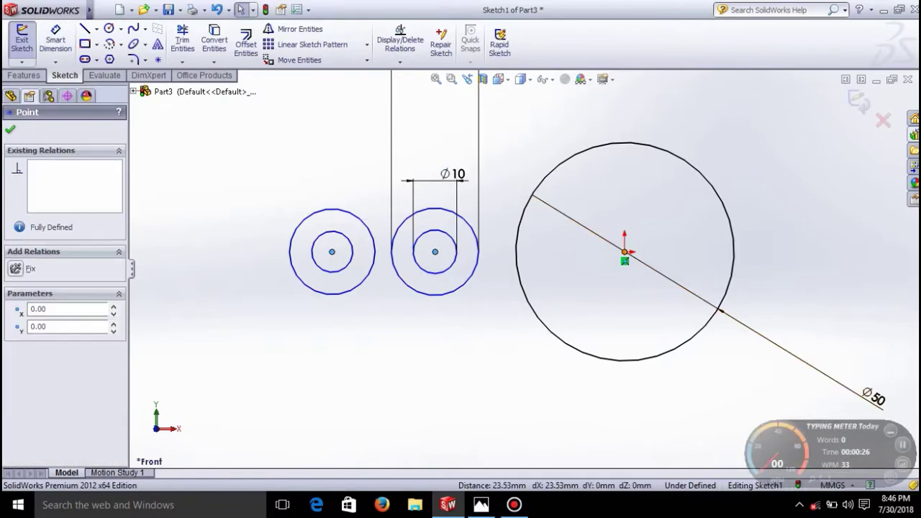
{"action": "left_click", "coordinate": [15, 346]}
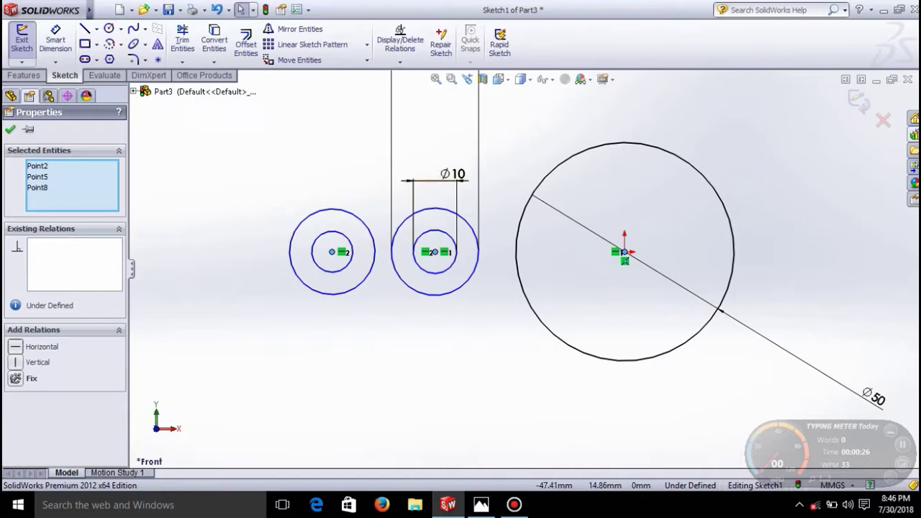
Step: Make the outer circles of the two concentric pairs equal, and likewise their inner circles
{"action": "left_click", "coordinate": [432, 210]}
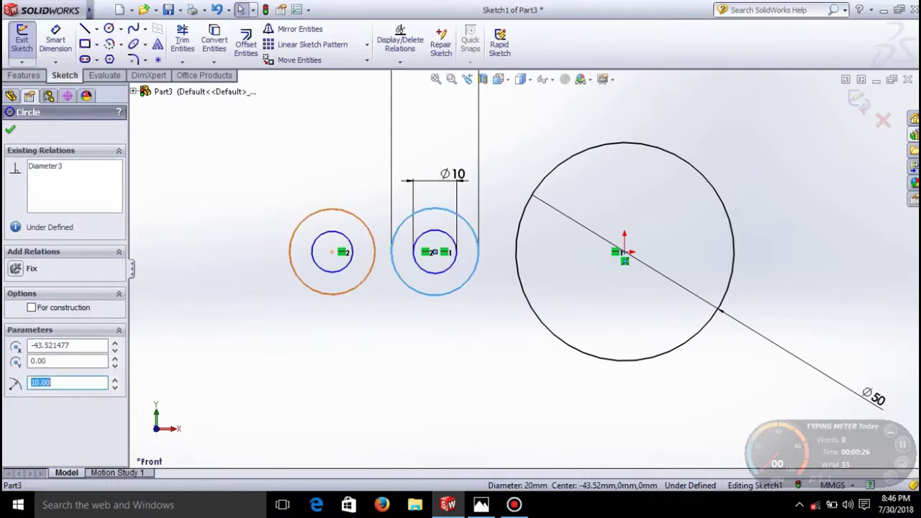
{"action": "left_click", "coordinate": [346, 212], "text": "ctrl"}
{"action": "left_click", "coordinate": [16, 394]}
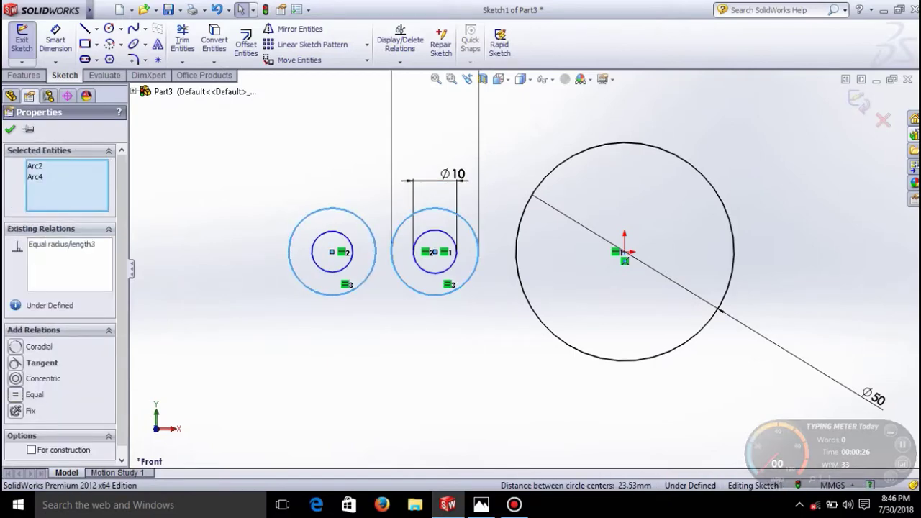
{"action": "left_click", "coordinate": [434, 231]}
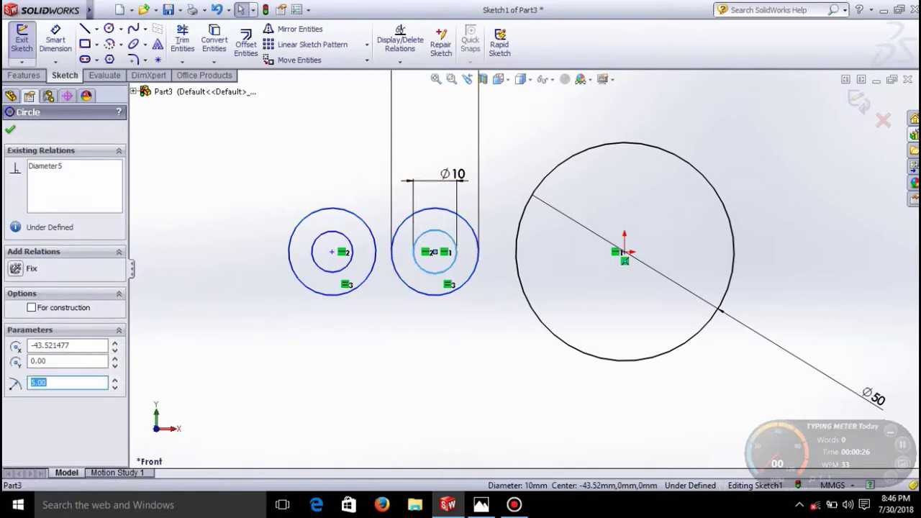
{"action": "left_click", "coordinate": [332, 231], "text": "ctrl"}
{"action": "left_click", "coordinate": [35, 394]}
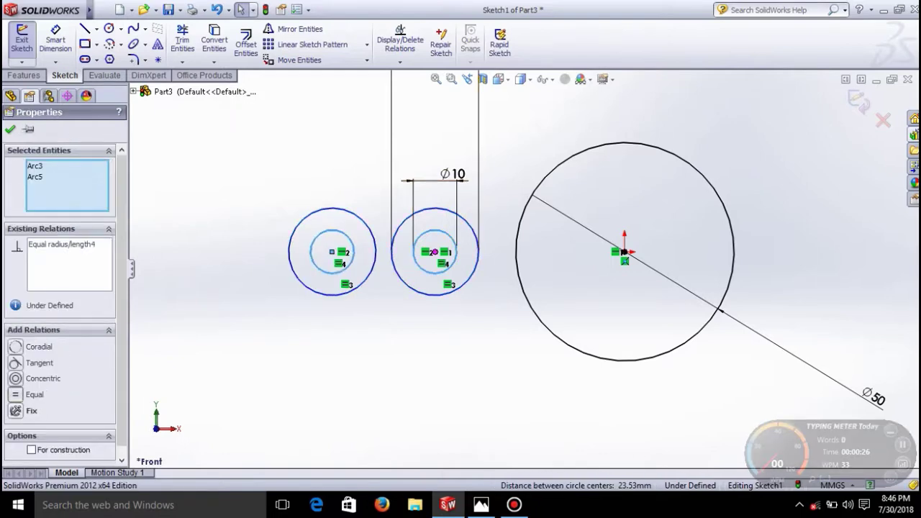
Step: Dimension the distance between the centres of the two concentric pairs as 20 mm
{"action": "scroll", "coordinate": [523, 269], "scroll_direction": "up", "scroll_amount": 2}
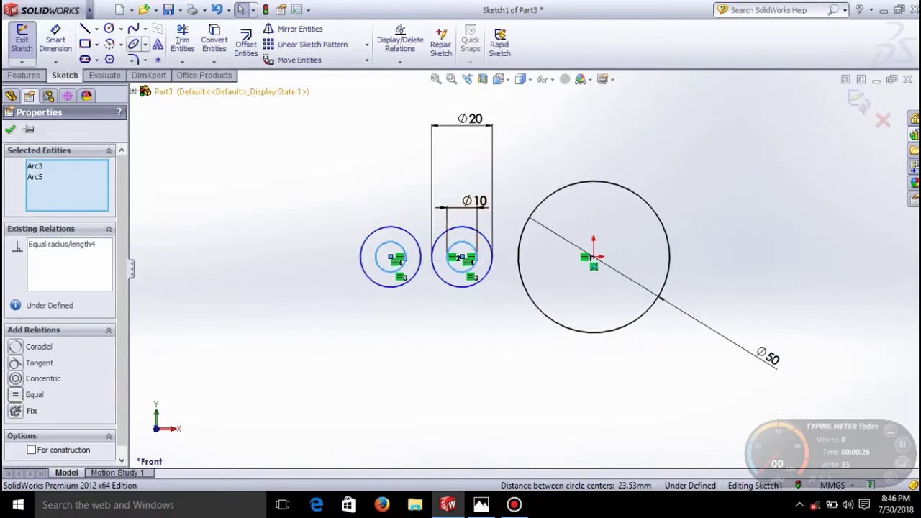
{"action": "left_click", "coordinate": [56, 40]}
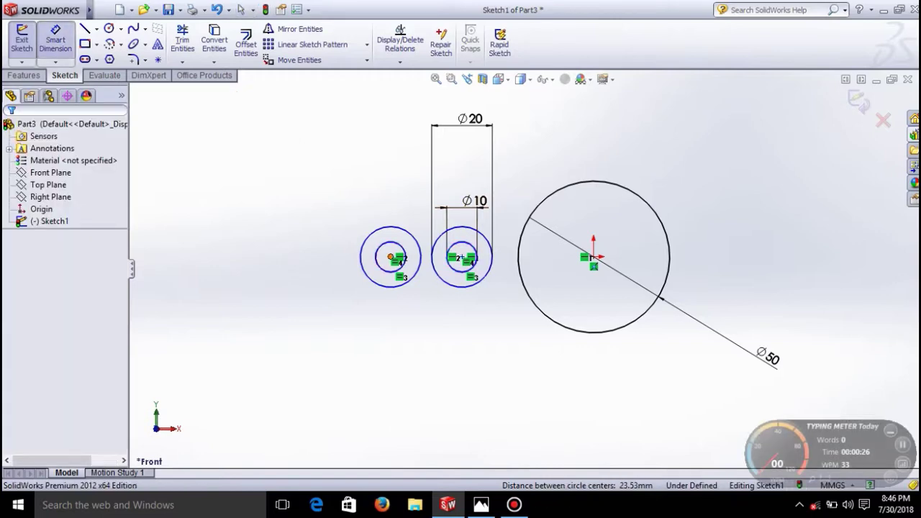
{"action": "left_click", "coordinate": [391, 257]}
{"action": "left_click", "coordinate": [462, 257]}
{"action": "left_click", "coordinate": [441, 338]}
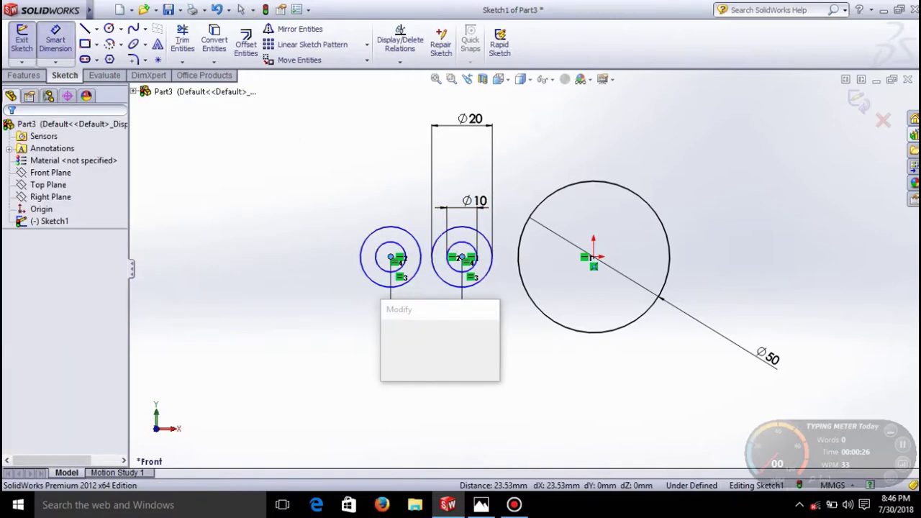
{"action": "type", "text": "20"}
{"action": "key", "text": "Return"}
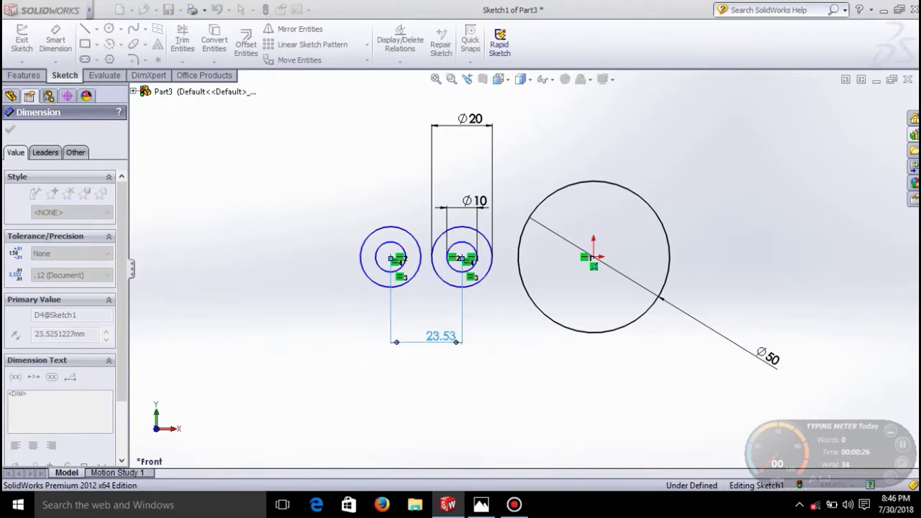
Step: Dimension the distance from the leftmost concentric pair's centre to the origin as 60 mm
{"action": "scroll", "coordinate": [419, 257], "scroll_direction": "down", "scroll_amount": 3}
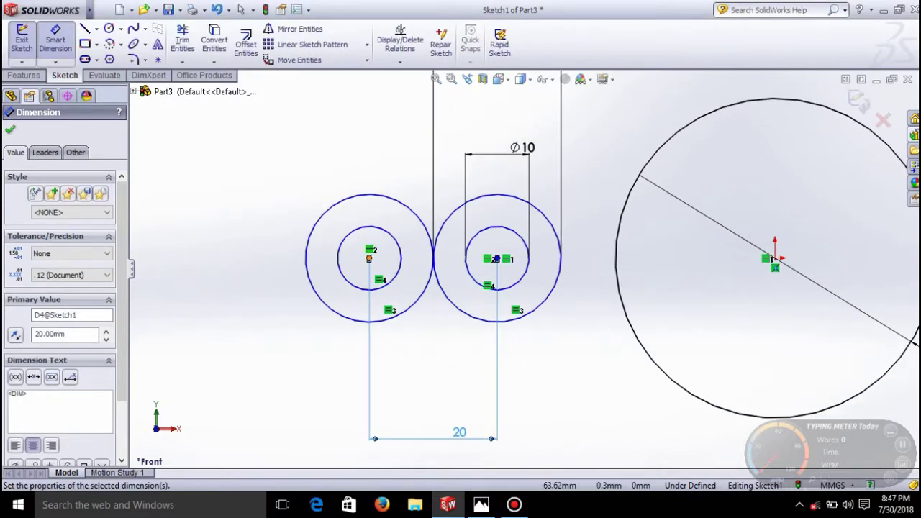
{"action": "left_click", "coordinate": [369, 259]}
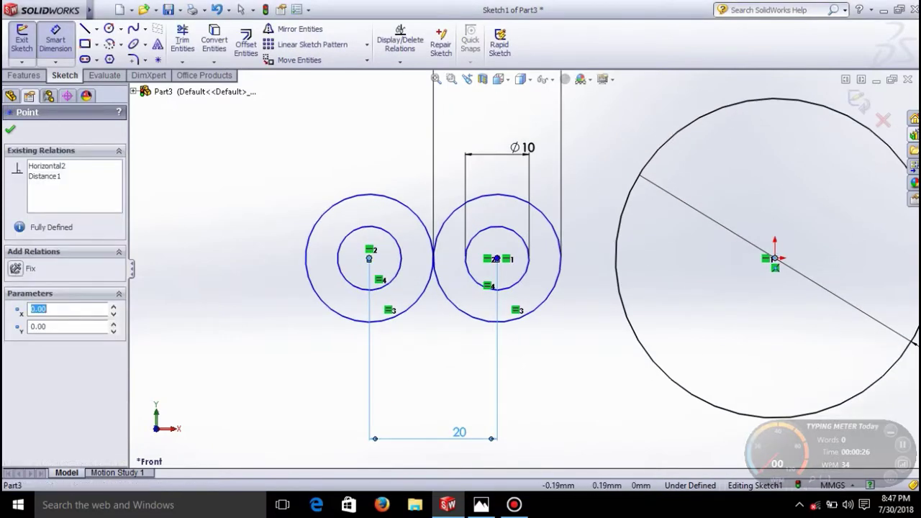
{"action": "left_click", "coordinate": [774, 258]}
{"action": "left_click", "coordinate": [605, 458]}
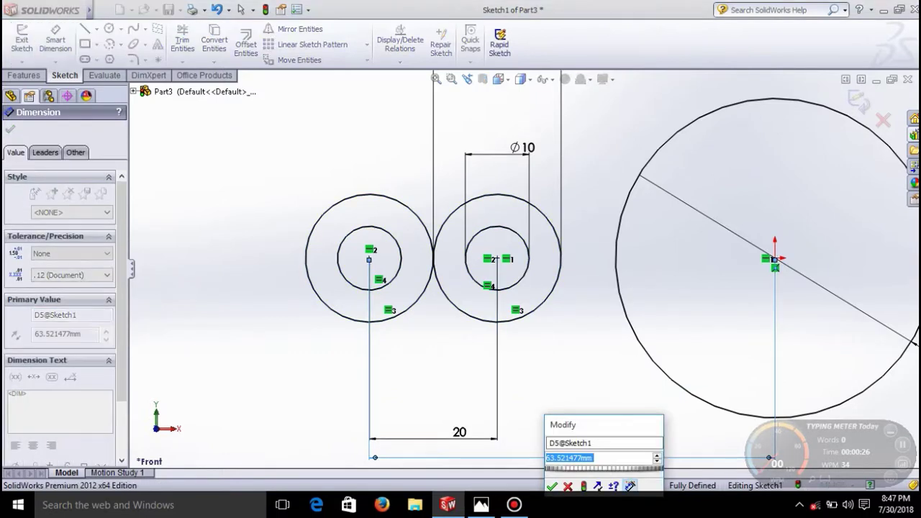
{"action": "type", "text": "60"}
{"action": "key", "text": "Return"}
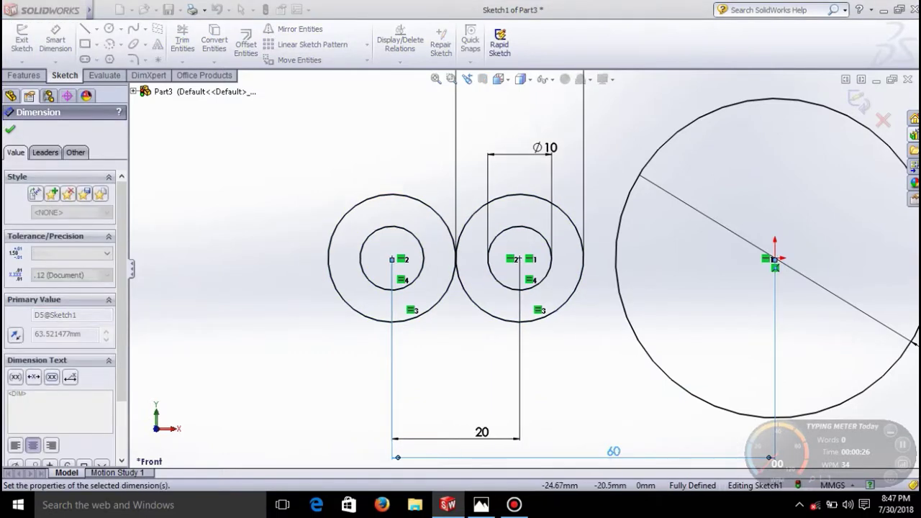
Step: Sketch a slanted line about 97.5 mm long below the circles, from the leftmost concentric pair past the 50 mm circle
{"action": "scroll", "coordinate": [523, 270], "scroll_direction": "up", "scroll_amount": 3}
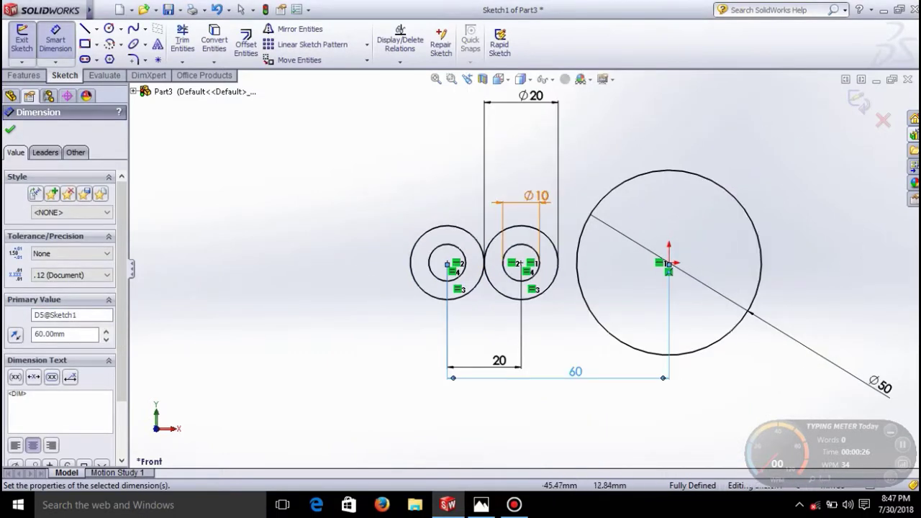
{"action": "scroll", "coordinate": [522, 264], "scroll_direction": "up", "scroll_amount": 1}
{"action": "scroll", "coordinate": [492, 202], "scroll_direction": "down", "scroll_amount": 1}
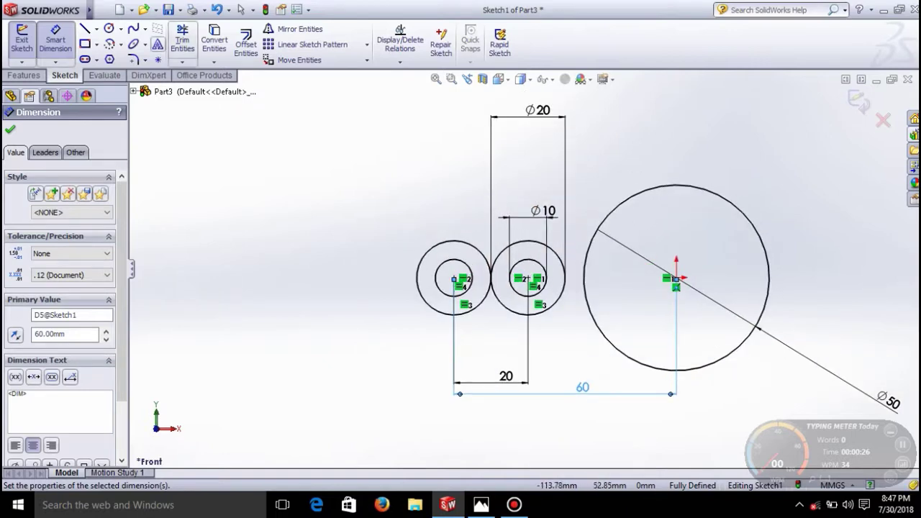
{"action": "left_click", "coordinate": [85, 28]}
{"action": "left_click_drag", "start_coordinate": [422, 314], "coordinate": [726, 404]}
{"action": "scroll", "coordinate": [724, 403], "scroll_direction": "up", "scroll_amount": 1}
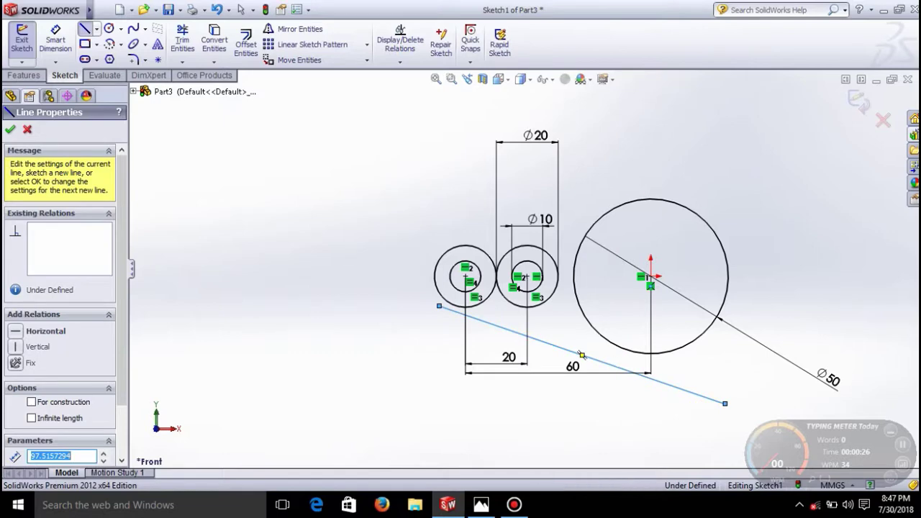
{"action": "key", "text": "Escape"}
Step: Make the slanted line tangent to the leftmost pair's outer circle and to the 50 mm circle
{"action": "left_click", "coordinate": [571, 365]}
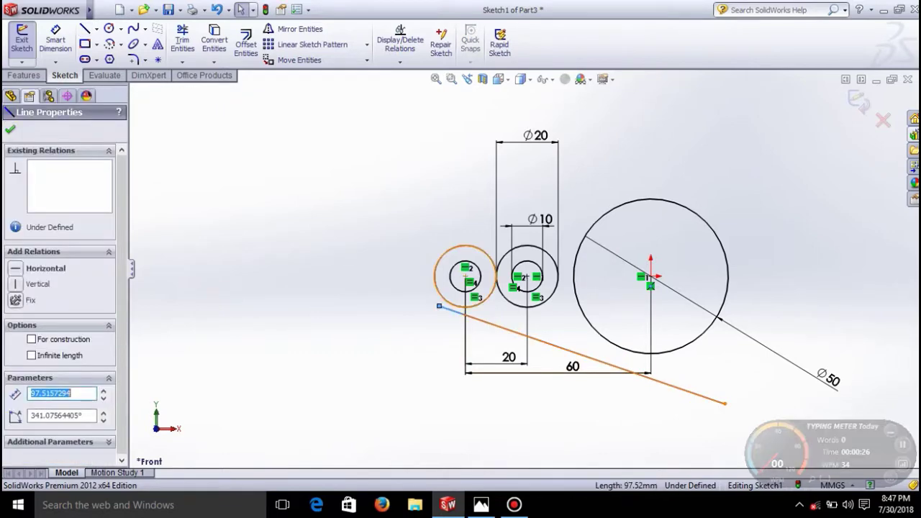
{"action": "left_click", "coordinate": [487, 299], "text": "ctrl"}
{"action": "left_click", "coordinate": [15, 347]}
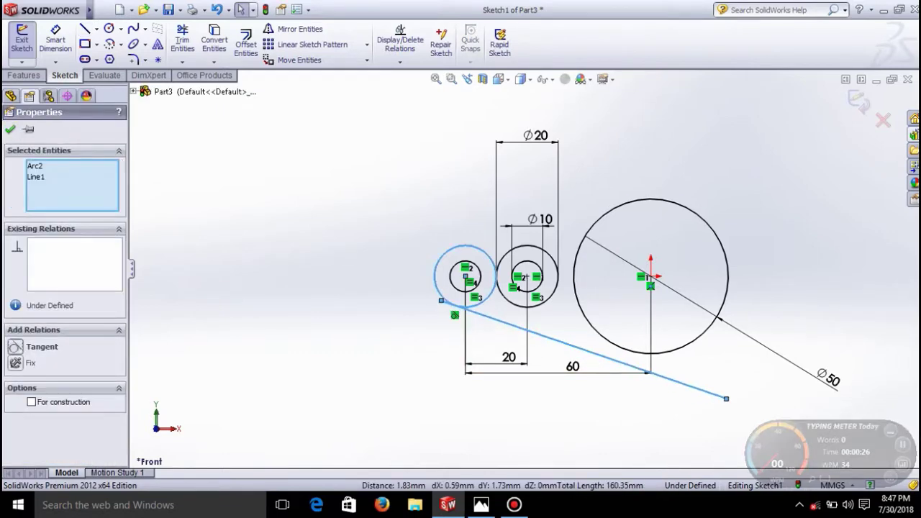
{"action": "left_click", "coordinate": [612, 344]}
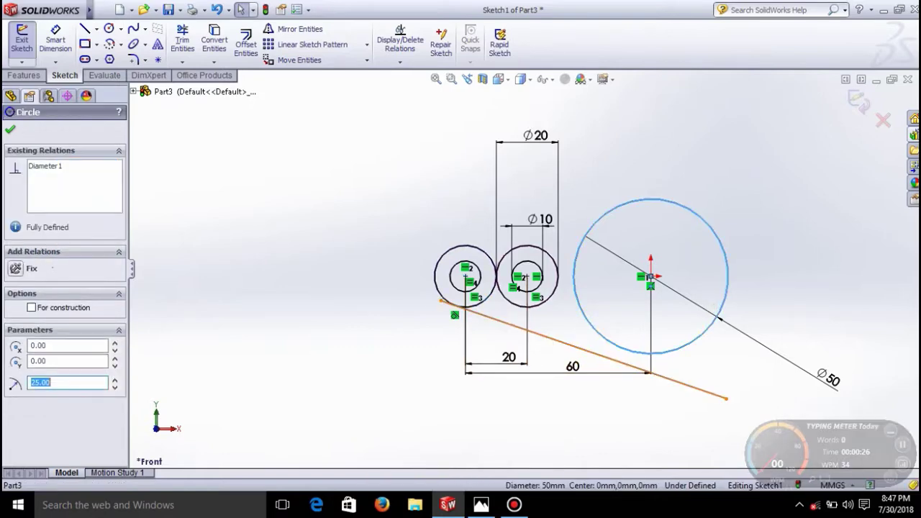
{"action": "left_click", "coordinate": [691, 386], "text": "ctrl"}
{"action": "left_click", "coordinate": [16, 347]}
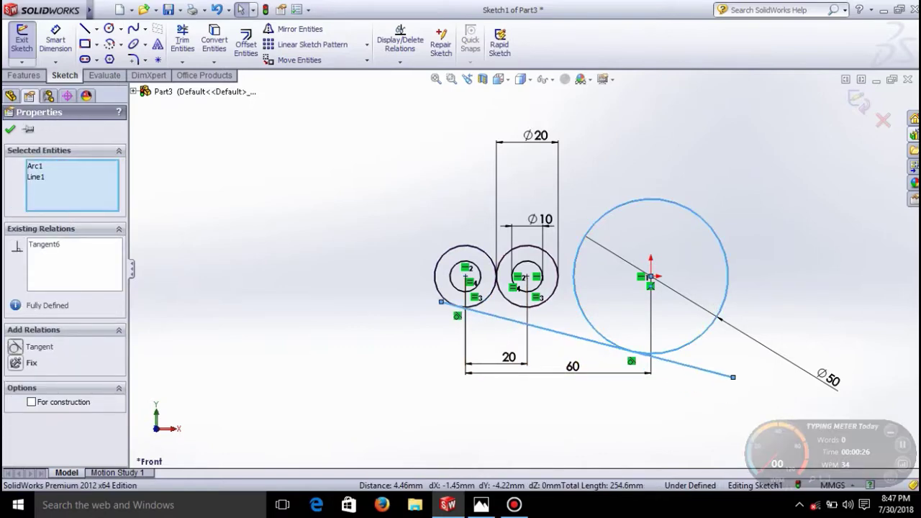
Step: Trim the ends of the tangent line that extend beyond its two tangent points
{"action": "left_click", "coordinate": [183, 40]}
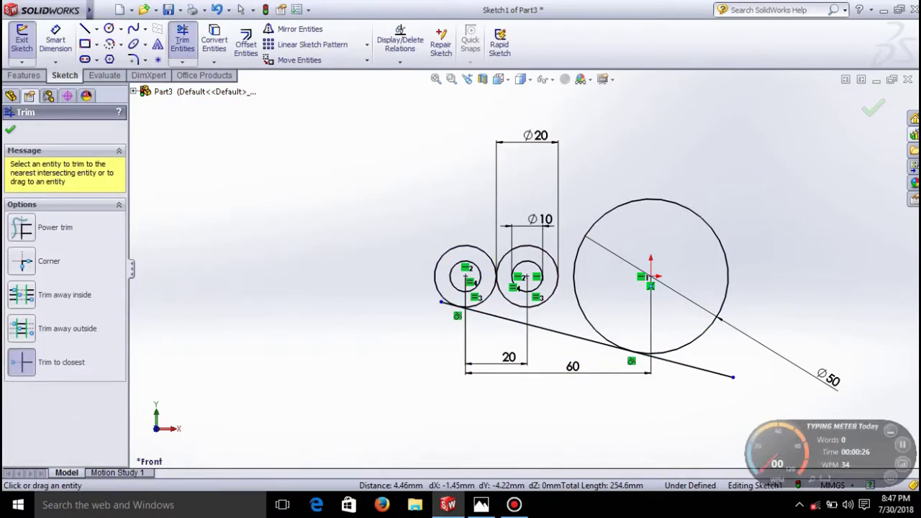
{"action": "left_click", "coordinate": [686, 366]}
{"action": "scroll", "coordinate": [435, 315], "scroll_direction": "down", "scroll_amount": 3}
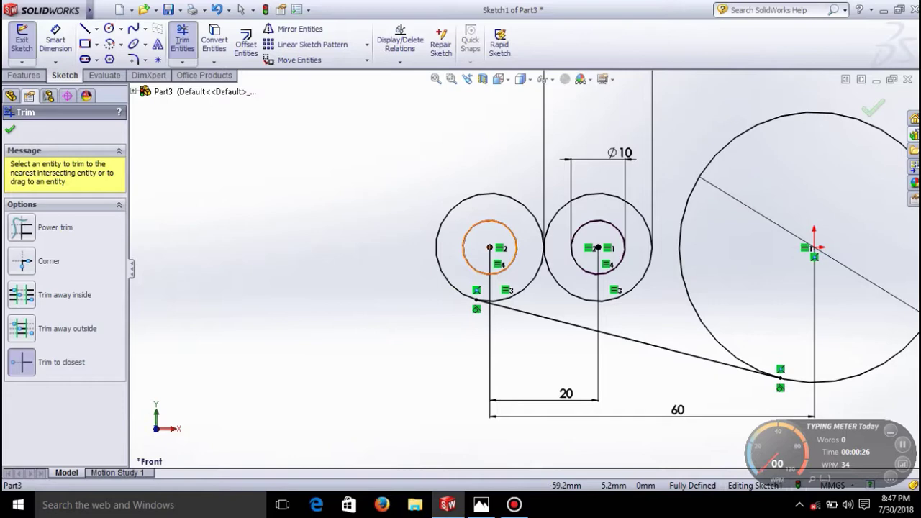
Step: Sketch a circle about 19.6 mm in diameter above the right-hand concentric pair
{"action": "left_click", "coordinate": [109, 29]}
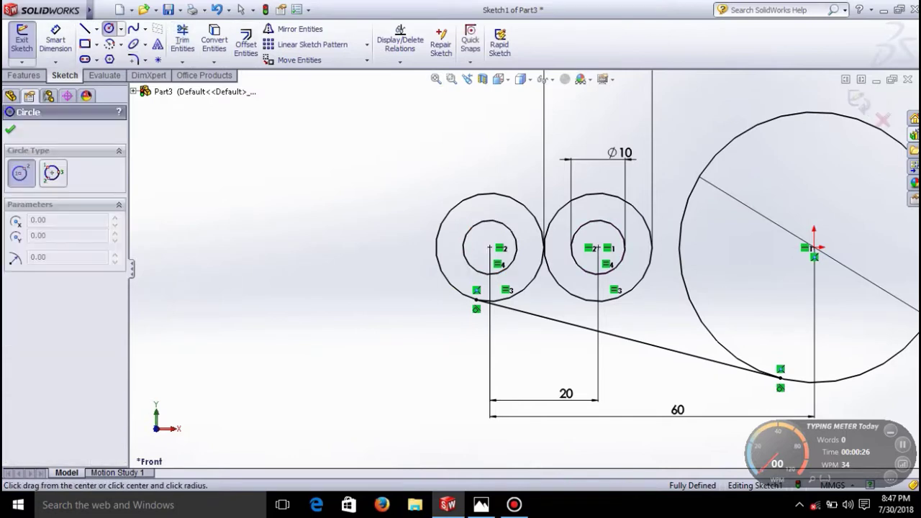
{"action": "scroll", "coordinate": [524, 267], "scroll_direction": "up", "scroll_amount": 3}
{"action": "left_click", "coordinate": [581, 162]}
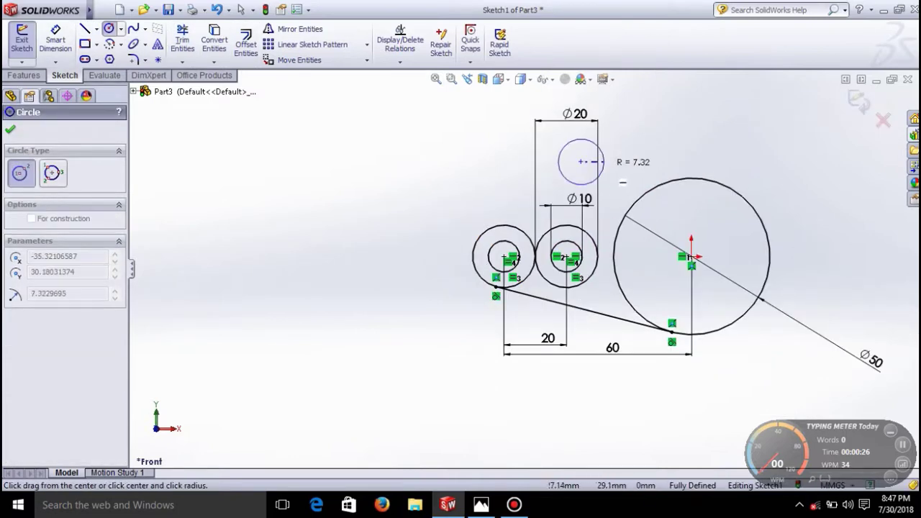
{"action": "left_click", "coordinate": [611, 165]}
Step: Dimension the vertical distance between the upper circle's centre and the leftmost concentric pair's centre as 30 mm
{"action": "left_click", "coordinate": [55, 39]}
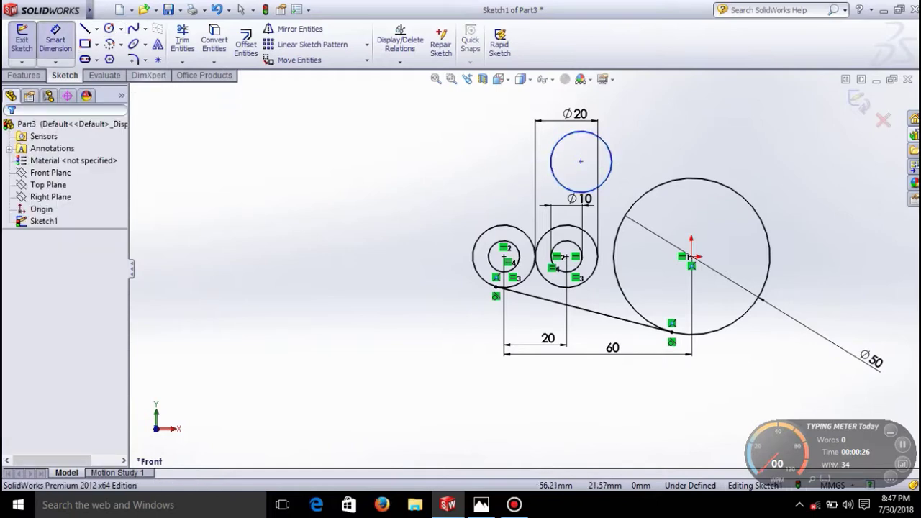
{"action": "left_click", "coordinate": [581, 162]}
{"action": "left_click", "coordinate": [504, 257]}
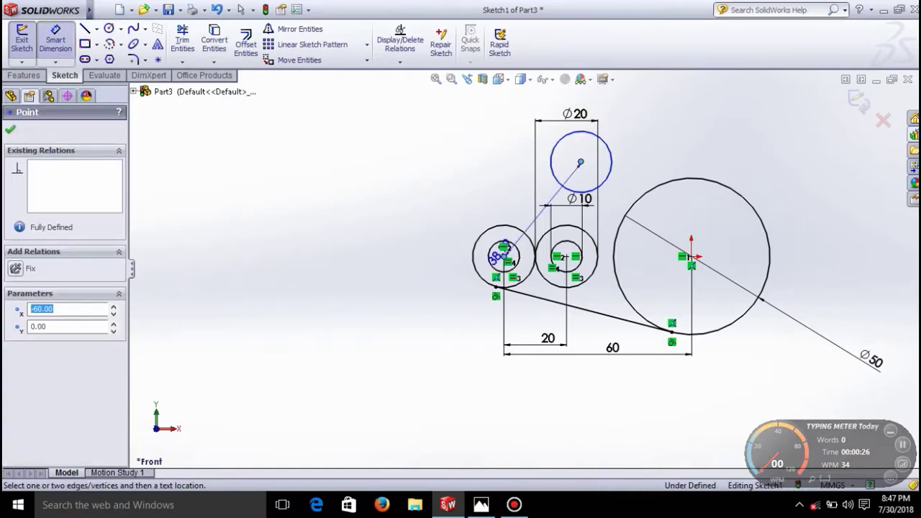
{"action": "left_click", "coordinate": [332, 216]}
{"action": "type", "text": "30"}
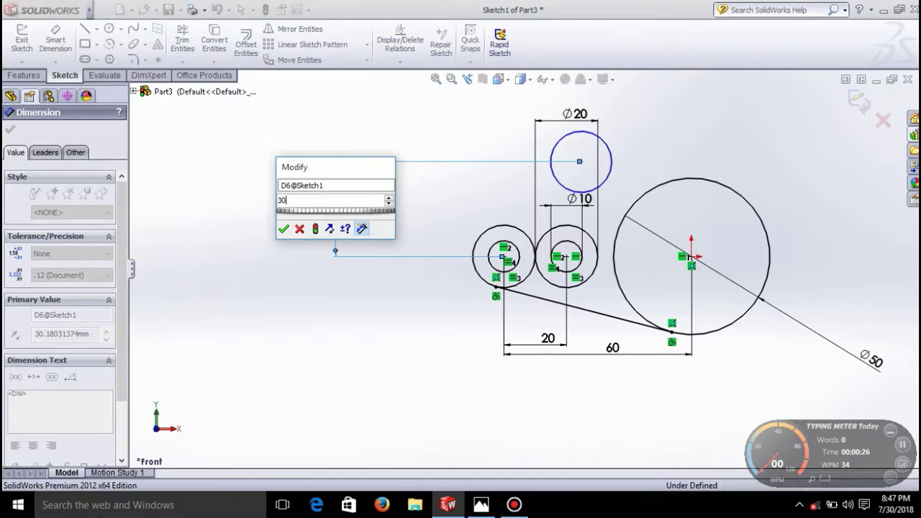
{"action": "key", "text": "Return"}
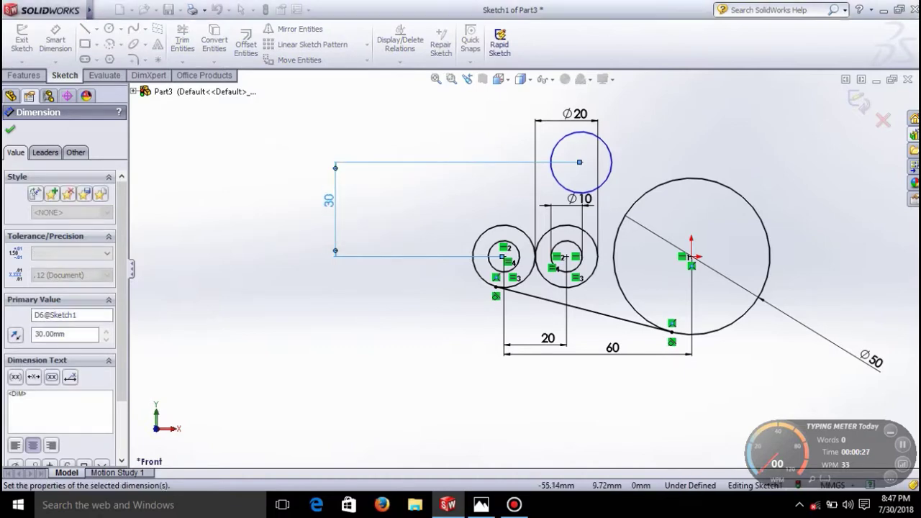
Step: Dimension the horizontal distance from the leftmost concentric pair's centre to the upper circle's centre as 45 mm
{"action": "scroll", "coordinate": [501, 257], "scroll_direction": "down", "scroll_amount": 4}
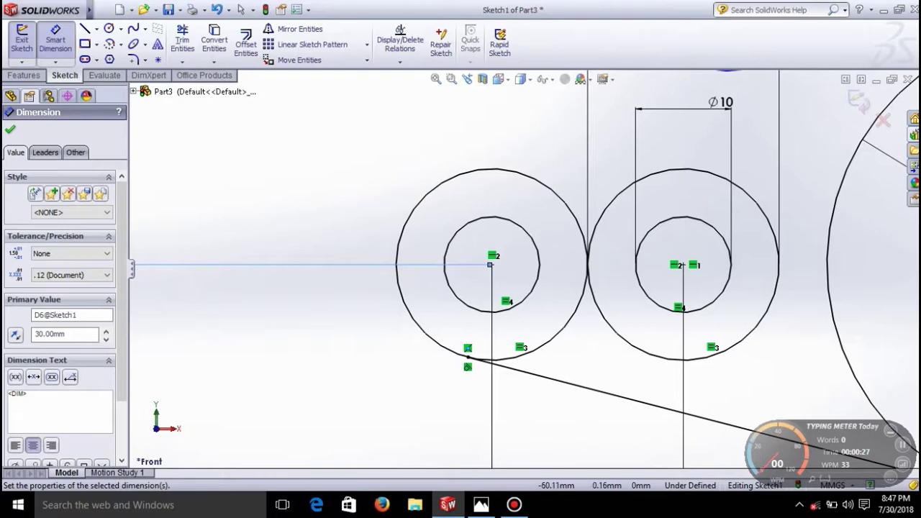
{"action": "left_click", "coordinate": [492, 264]}
{"action": "scroll", "coordinate": [668, 161], "scroll_direction": "up", "scroll_amount": 3}
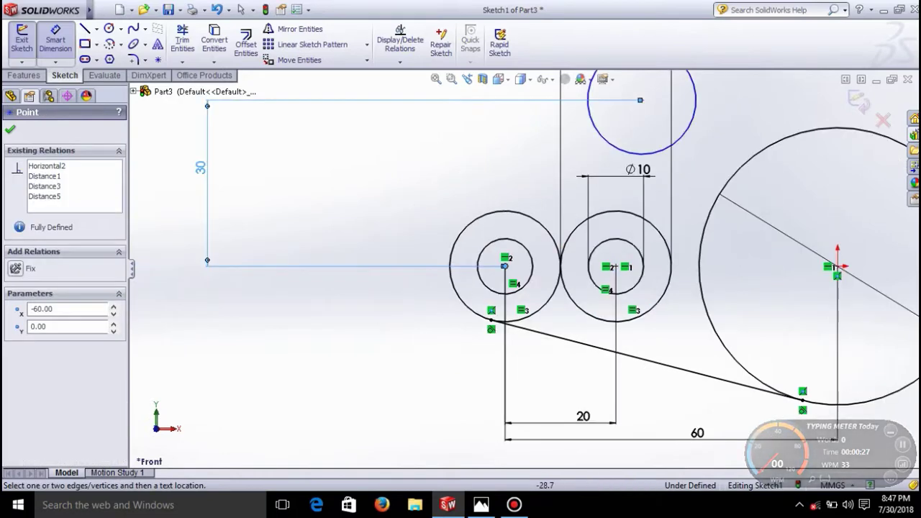
{"action": "left_click", "coordinate": [641, 101]}
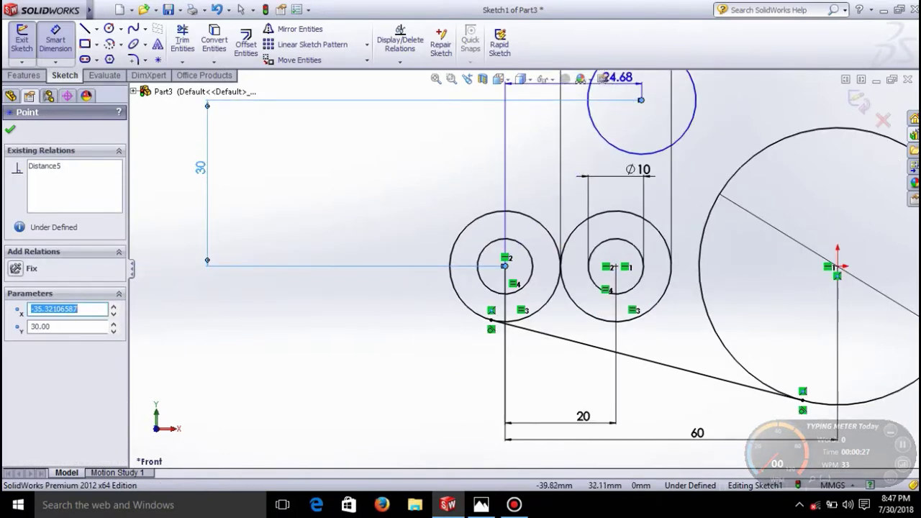
{"action": "scroll", "coordinate": [546, 117], "scroll_direction": "up", "scroll_amount": 3}
{"action": "left_click", "coordinate": [543, 101]}
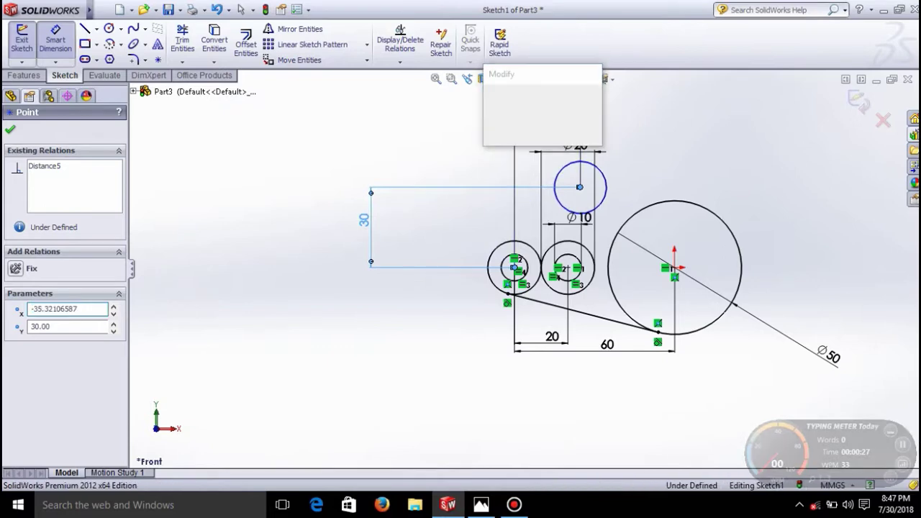
{"action": "type", "text": "45"}
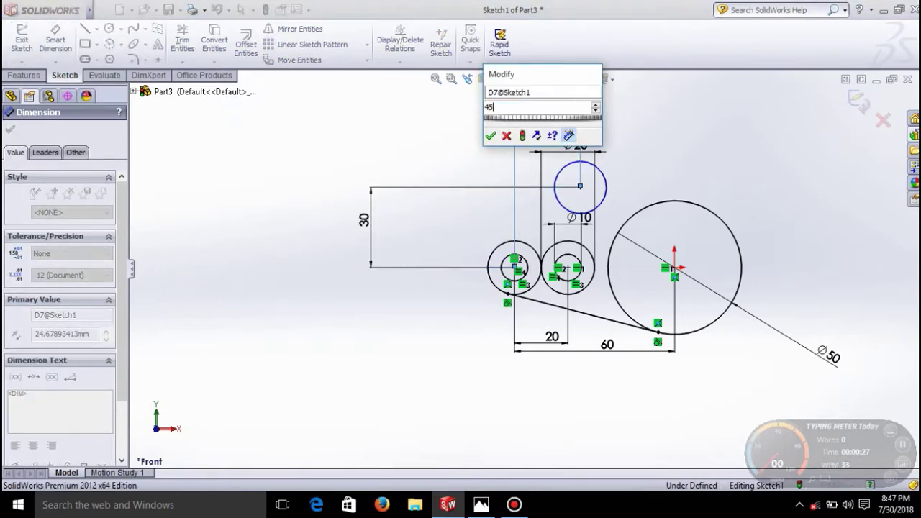
{"action": "key", "text": "Return"}
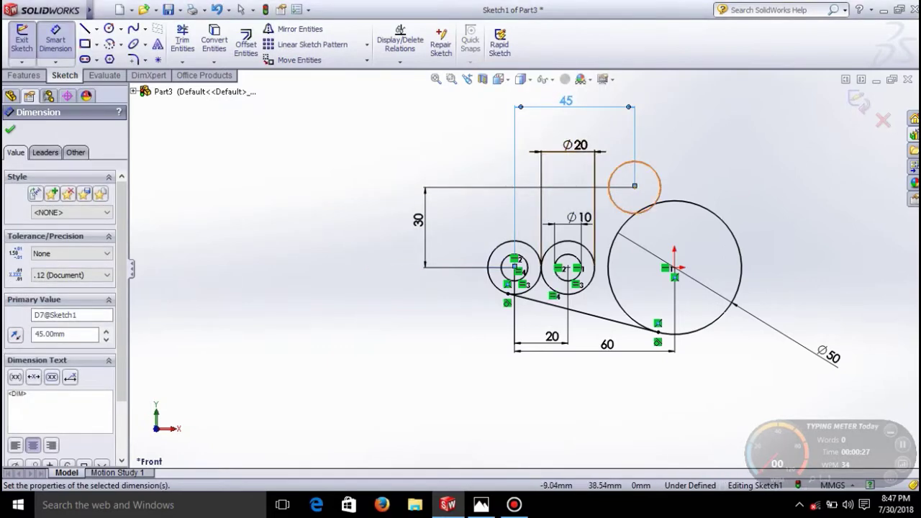
Step: Dimension the upper circle's diameter as 25 mm
{"action": "left_click", "coordinate": [652, 167]}
{"action": "left_click", "coordinate": [658, 154]}
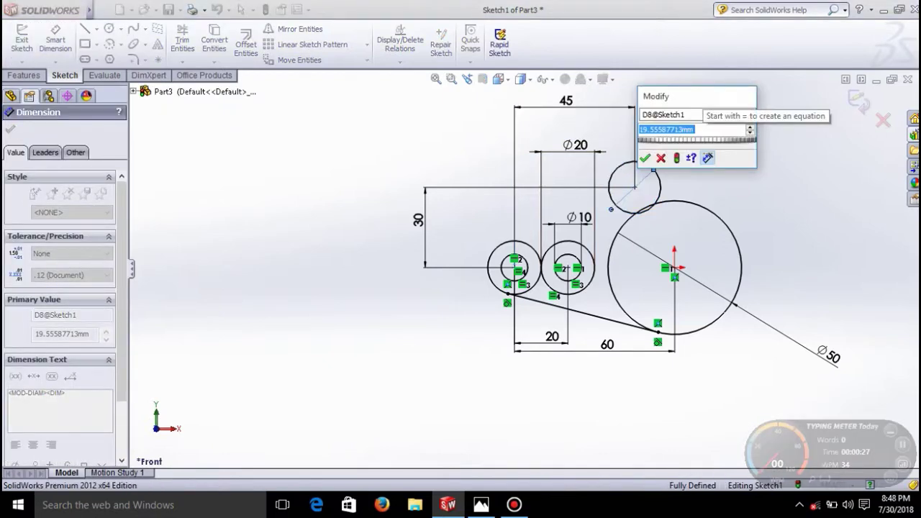
{"action": "type", "text": "25"}
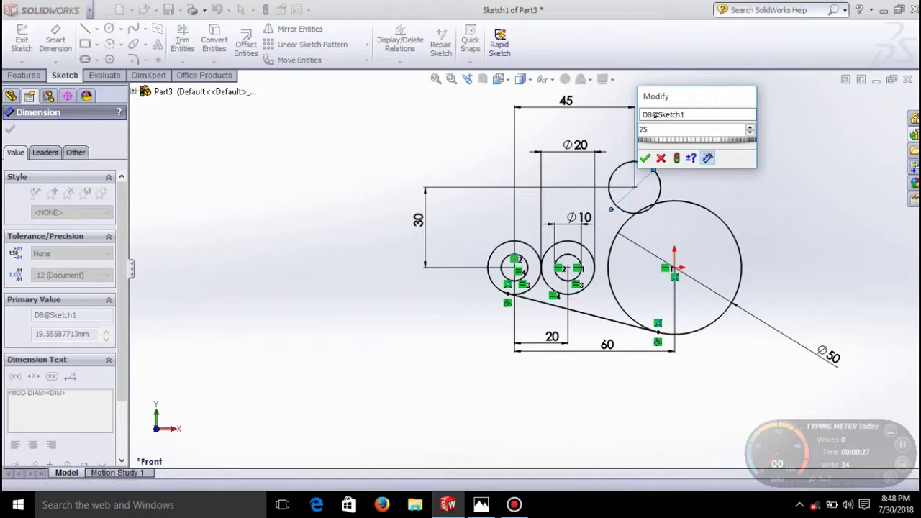
{"action": "key", "text": "Return"}
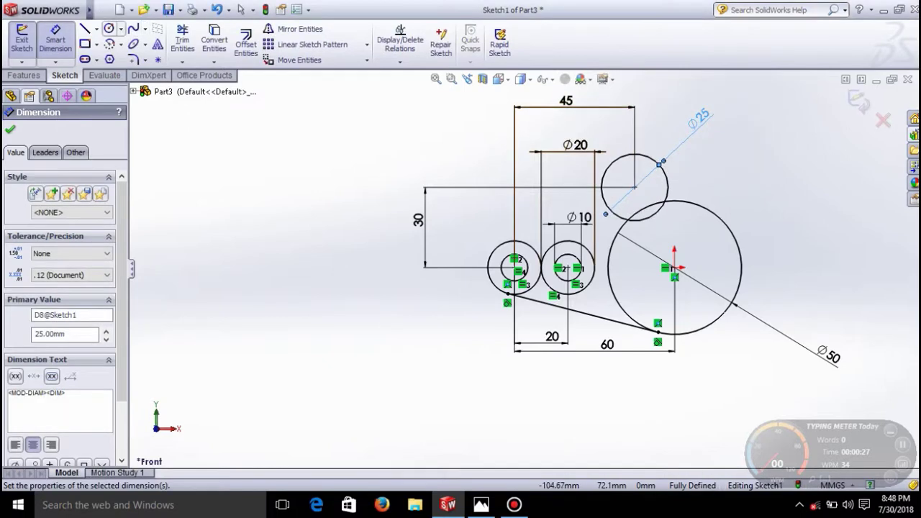
Step: Sketch a concentric circle about 13.5 mm in diameter inside the 25 mm circle
{"action": "left_click", "coordinate": [109, 28]}
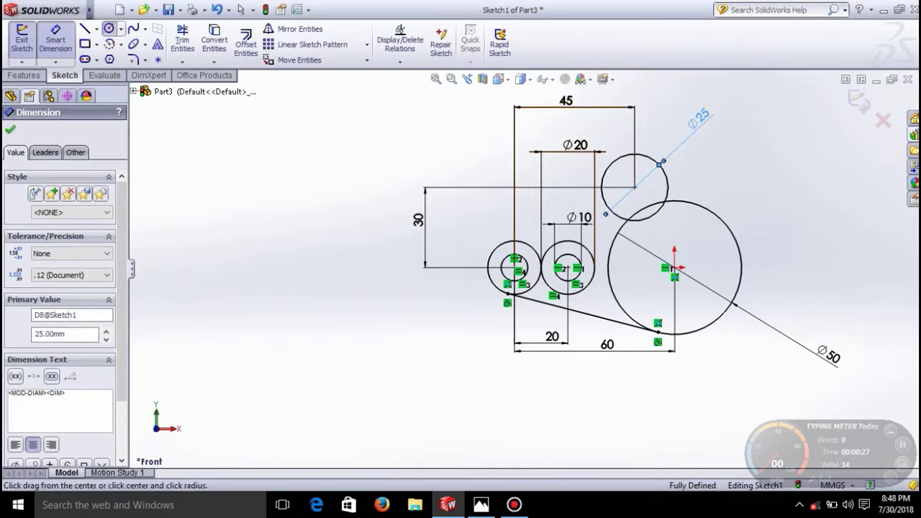
{"action": "left_click", "coordinate": [635, 186]}
{"action": "left_click", "coordinate": [651, 183]}
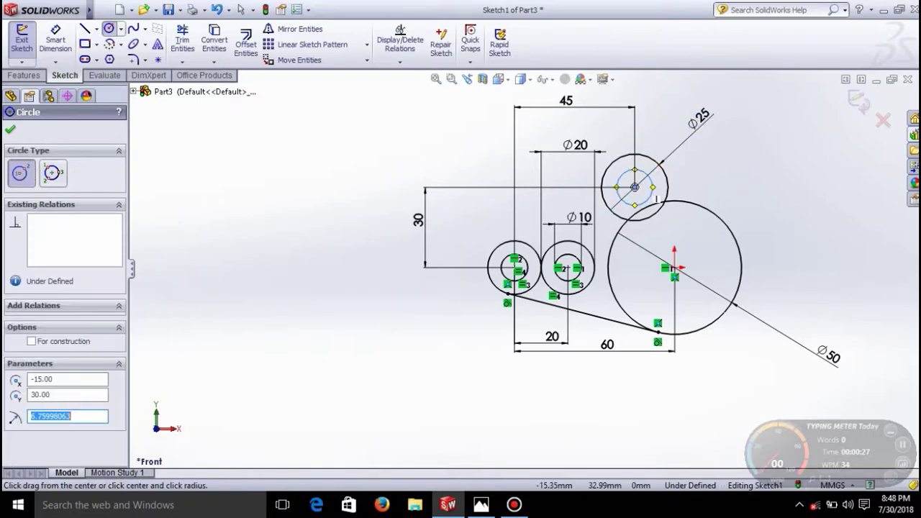
{"action": "key", "text": "Escape"}
Step: Dimension the diameter of the inner circle within the 25 mm circle as 12 mm
{"action": "left_click", "coordinate": [55, 39]}
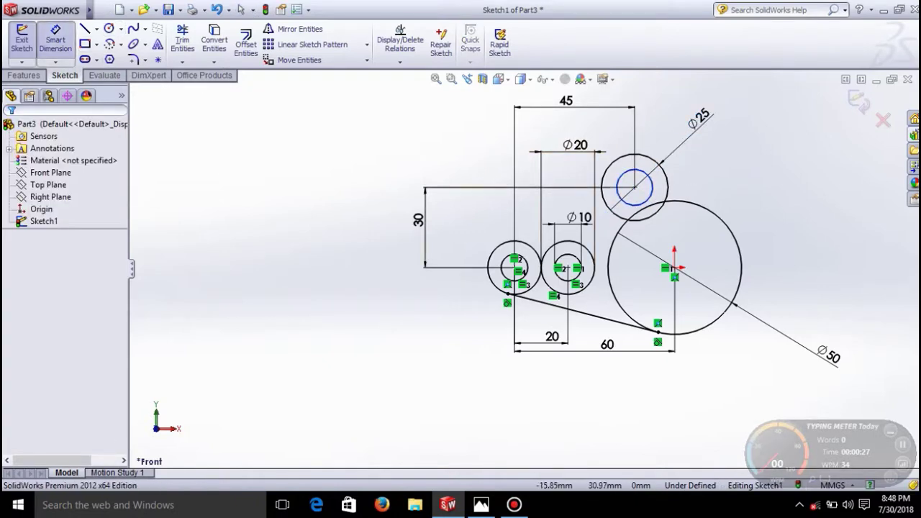
{"action": "left_click", "coordinate": [652, 185]}
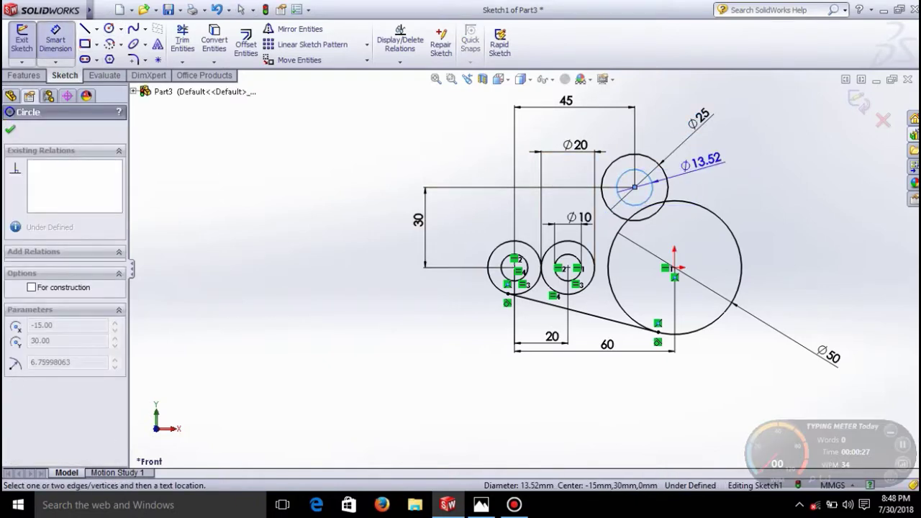
{"action": "left_click", "coordinate": [702, 160]}
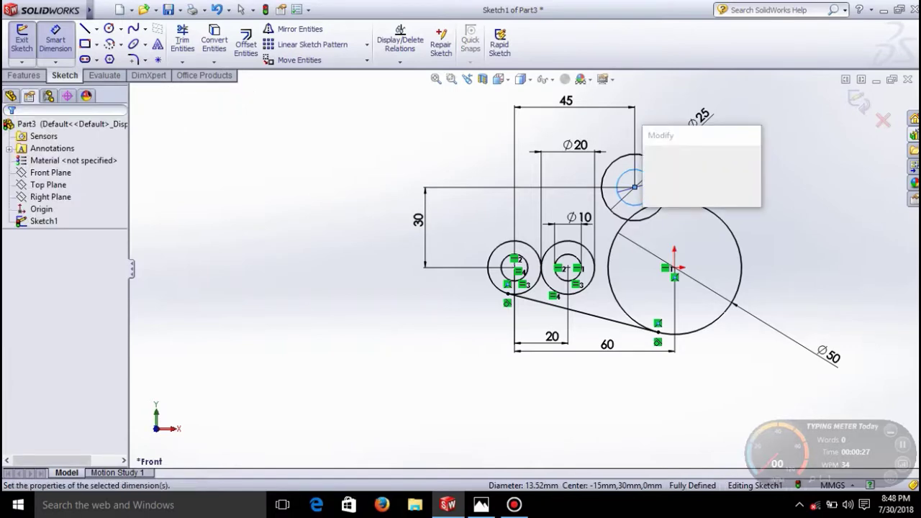
{"action": "type", "text": "12"}
{"action": "key", "text": "Return"}
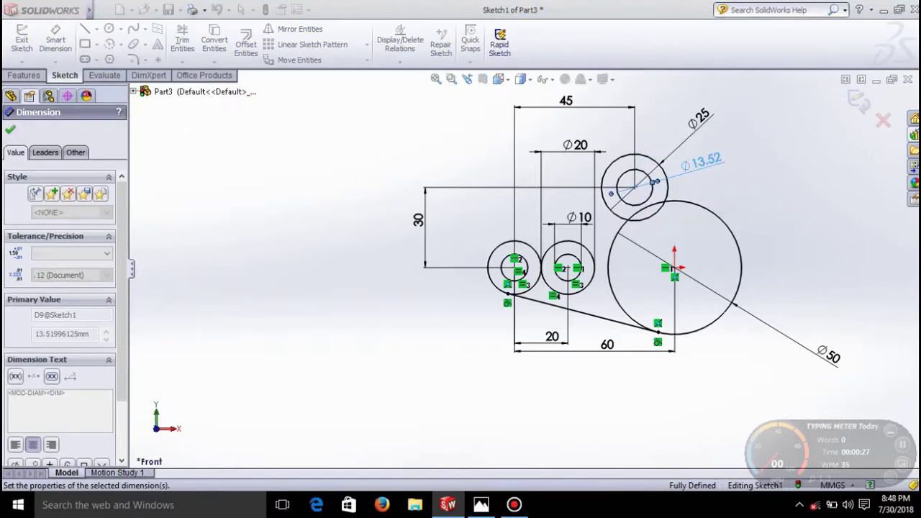
Step: Sketch a perimeter circle of about 31.5 mm radius, tangent to the leftmost pair's outer circle and the 25 mm circle
{"action": "scroll", "coordinate": [674, 186], "scroll_direction": "down", "scroll_amount": 3}
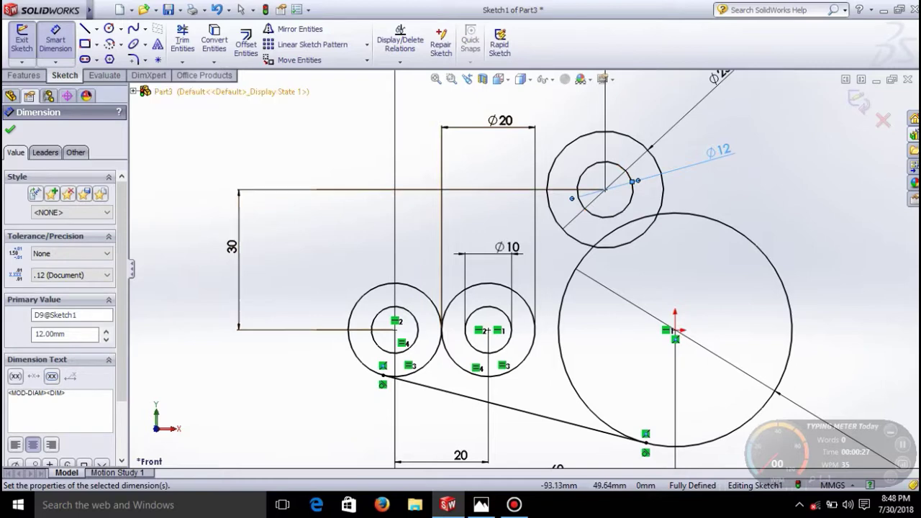
{"action": "left_click", "coordinate": [120, 29]}
{"action": "left_click", "coordinate": [137, 57]}
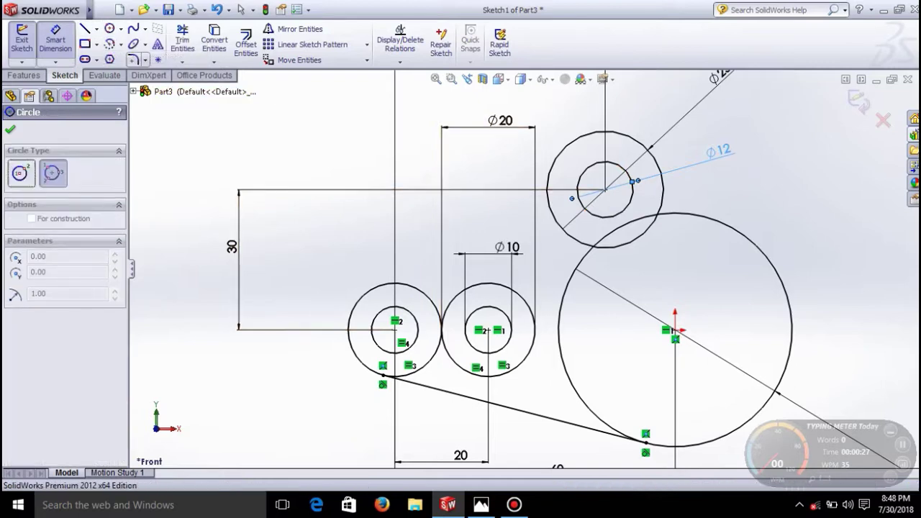
{"action": "left_click", "coordinate": [355, 298]}
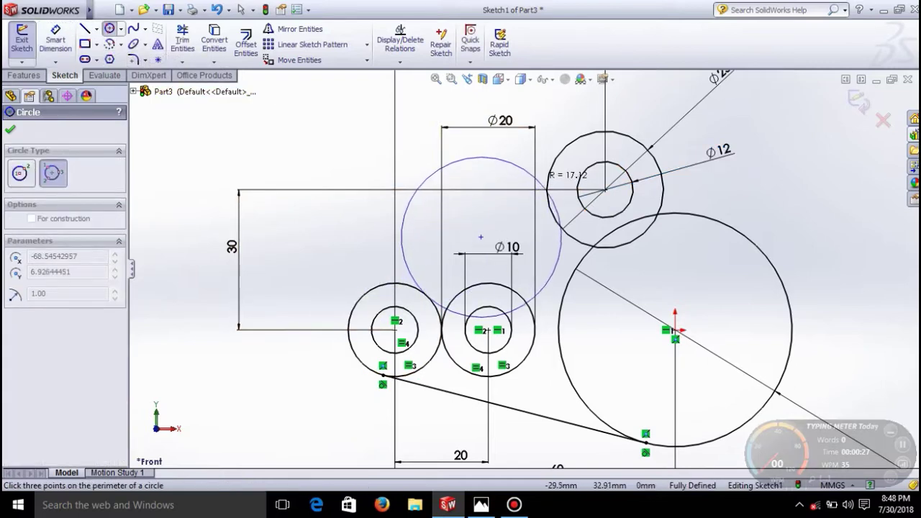
{"action": "left_click", "coordinate": [545, 189]}
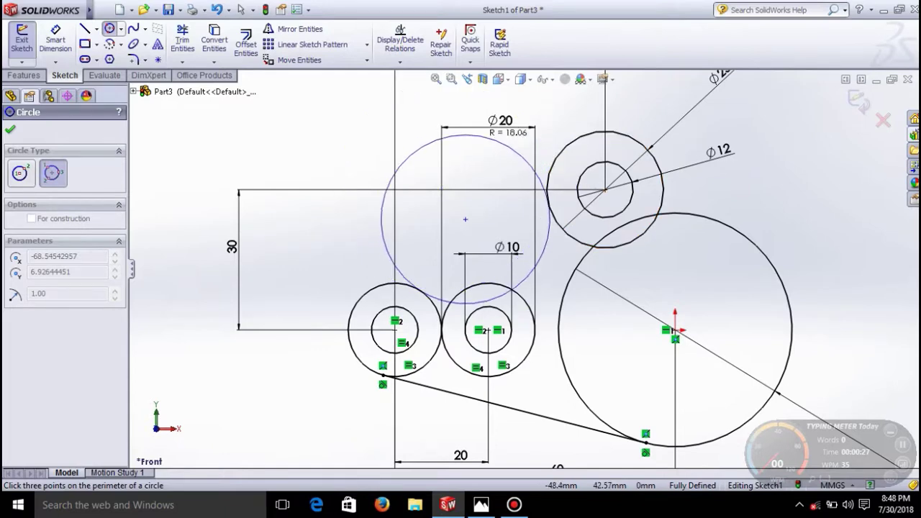
{"action": "left_click", "coordinate": [259, 155]}
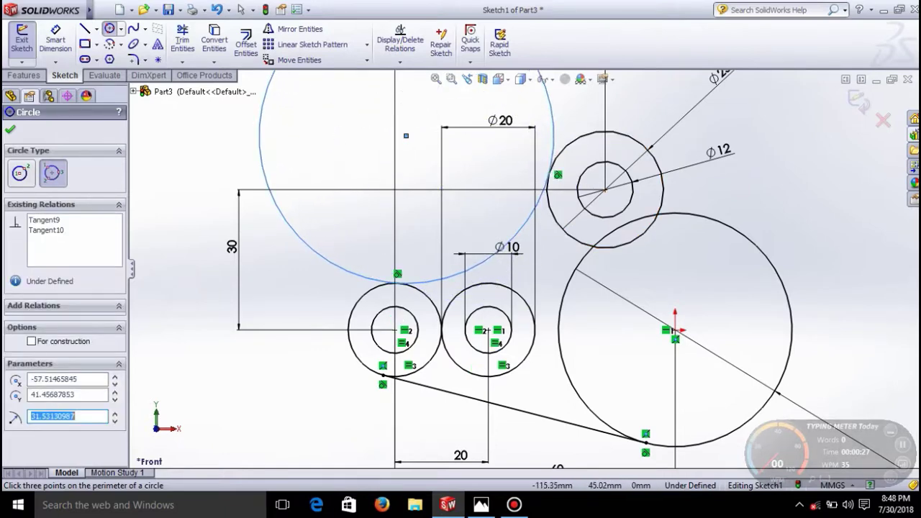
Step: Dimension the diameter of the large circle tangent to the leftmost outer circle and the upper circle as 120 mm
{"action": "left_click", "coordinate": [55, 40]}
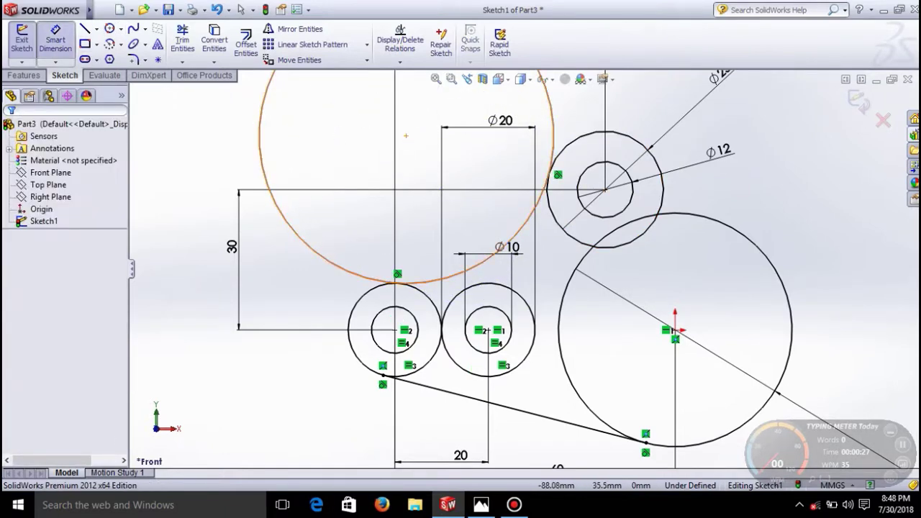
{"action": "left_click", "coordinate": [406, 136]}
{"action": "left_click", "coordinate": [205, 167]}
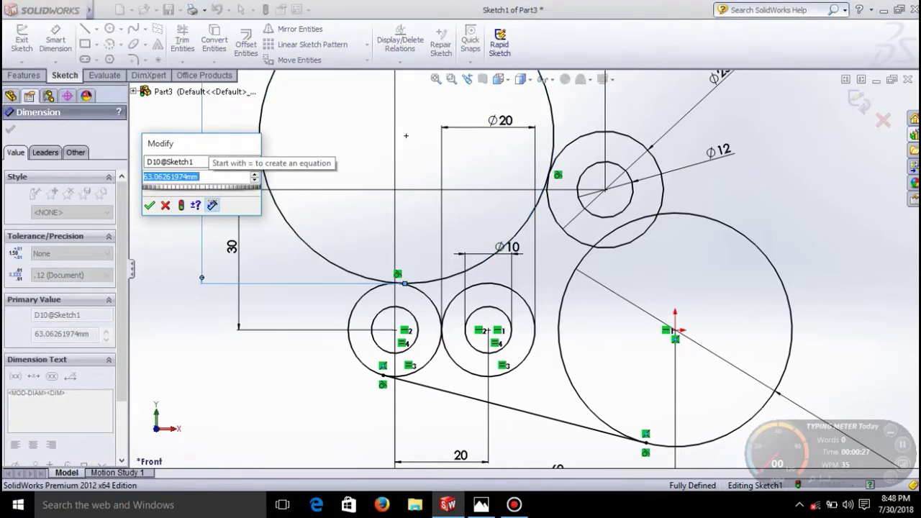
{"action": "type", "text": "120"}
{"action": "key", "text": "Return"}
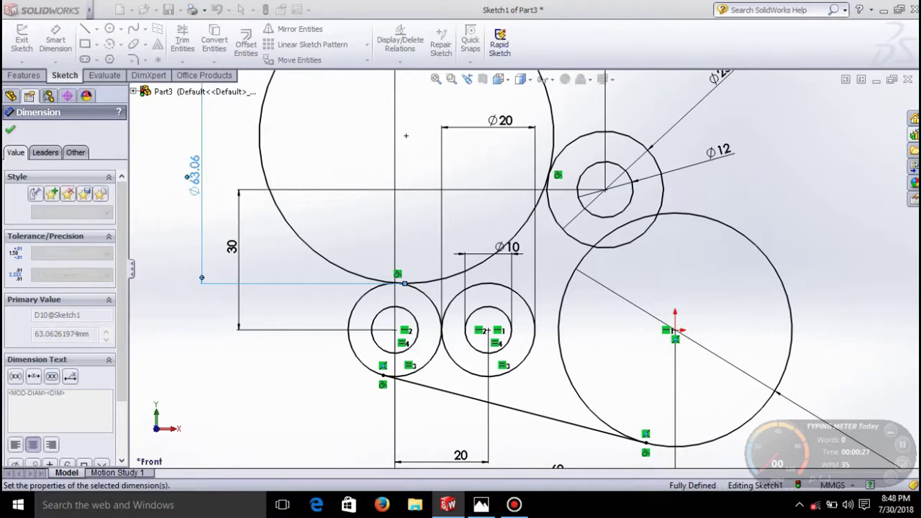
Step: Trim the 120 mm circle to the arc between its tangent points and remove the 50 mm circle's portion inside the upper 25 mm circle
{"action": "left_click", "coordinate": [182, 40]}
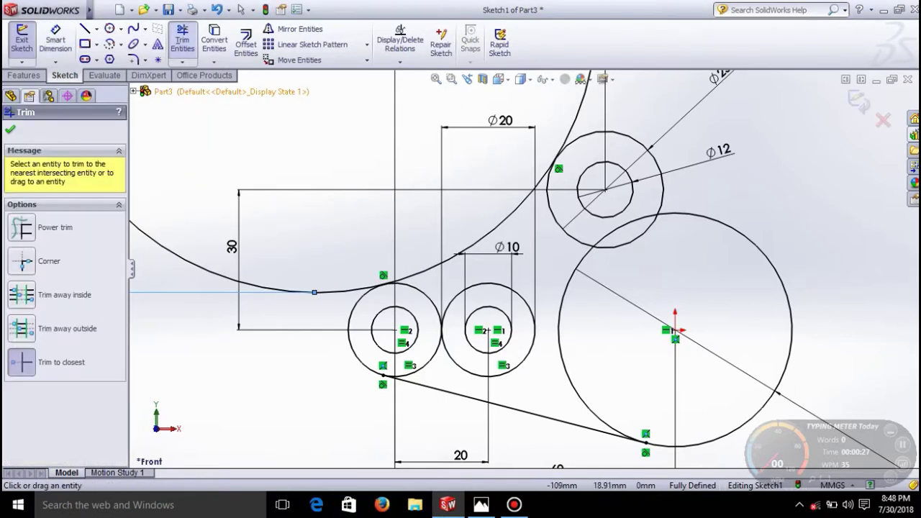
{"action": "left_click", "coordinate": [180, 259]}
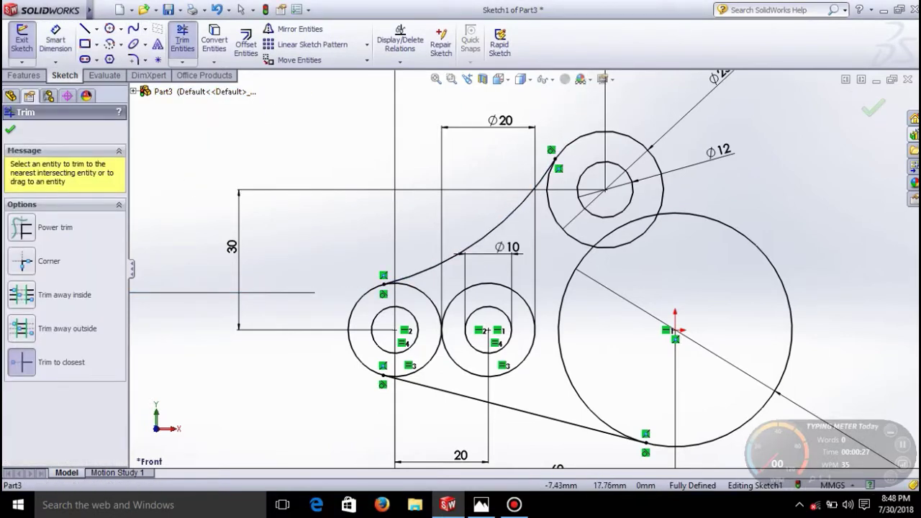
{"action": "left_click", "coordinate": [623, 224]}
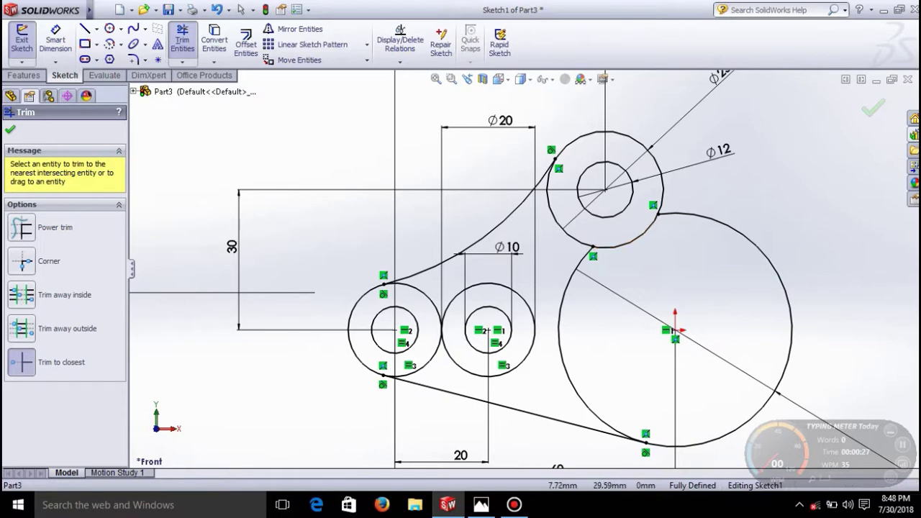
{"action": "key", "text": "f"}
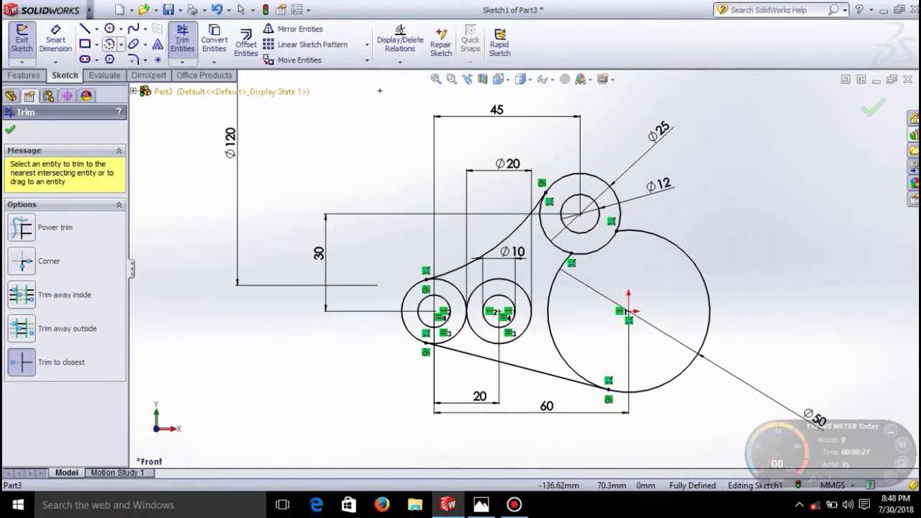
Step: Sketch a circle about 28 mm in diameter to the right of the 50 mm circle, with its centre level with the origin
{"action": "left_click", "coordinate": [121, 28]}
{"action": "left_click", "coordinate": [136, 43]}
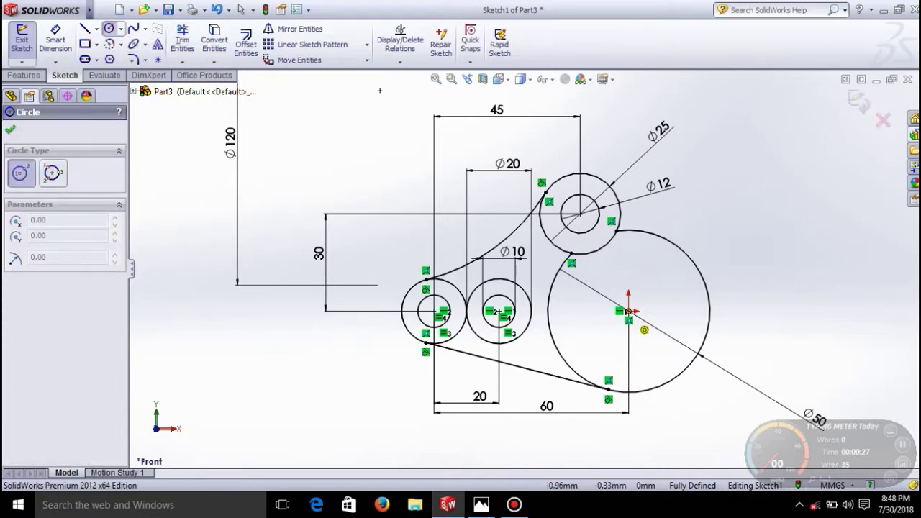
{"action": "left_click", "coordinate": [805, 311]}
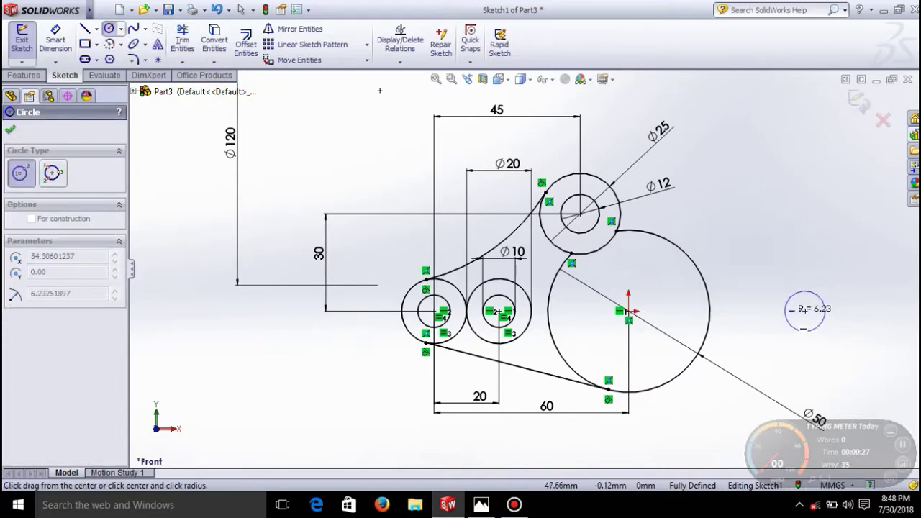
{"action": "left_click", "coordinate": [761, 311]}
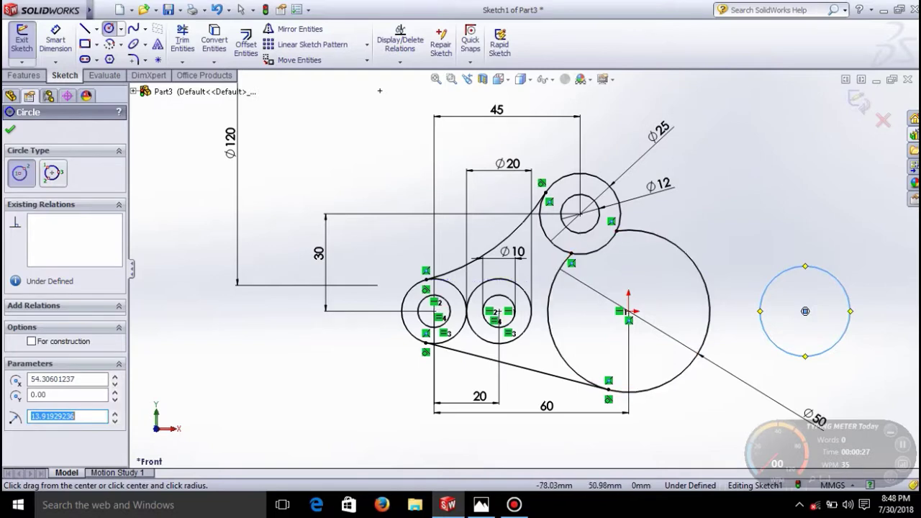
Step: Dimension the rightmost circle's diameter as 25 mm
{"action": "left_click", "coordinate": [56, 39]}
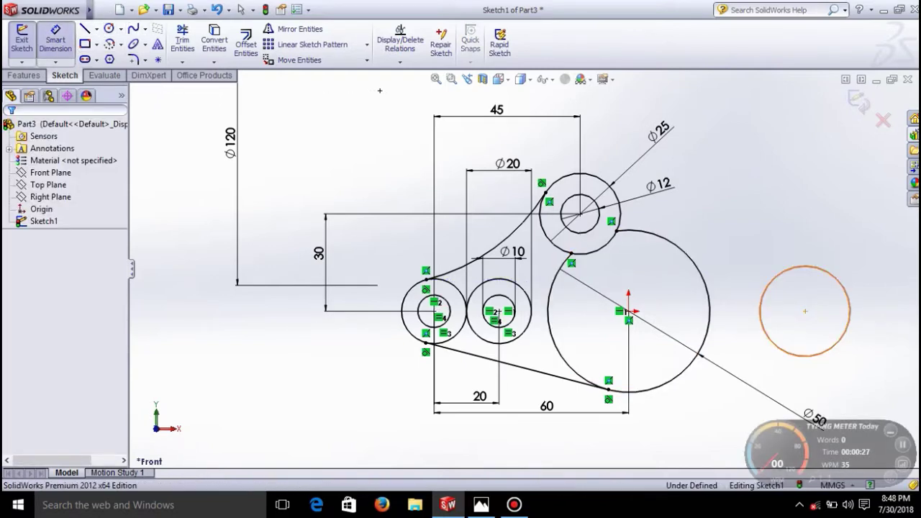
{"action": "left_click", "coordinate": [766, 288]}
{"action": "left_click", "coordinate": [711, 397]}
{"action": "type", "text": "25"}
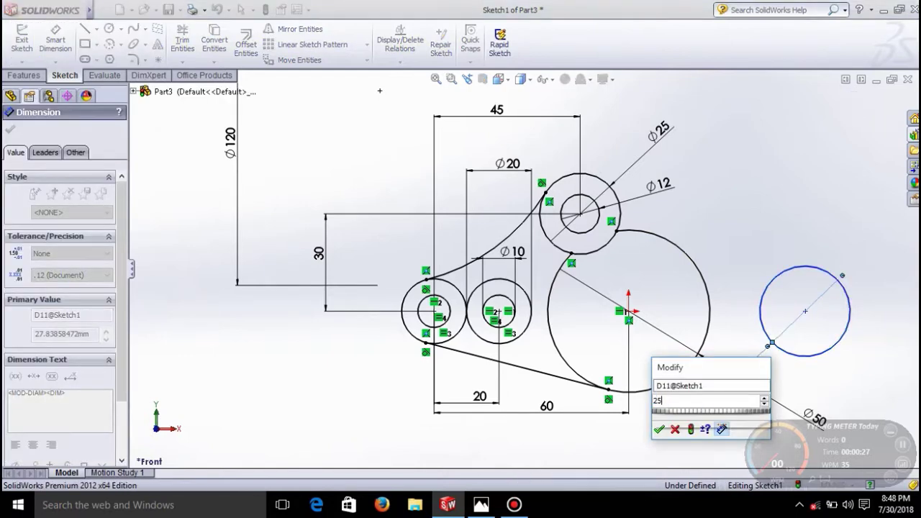
{"action": "key", "text": "Return"}
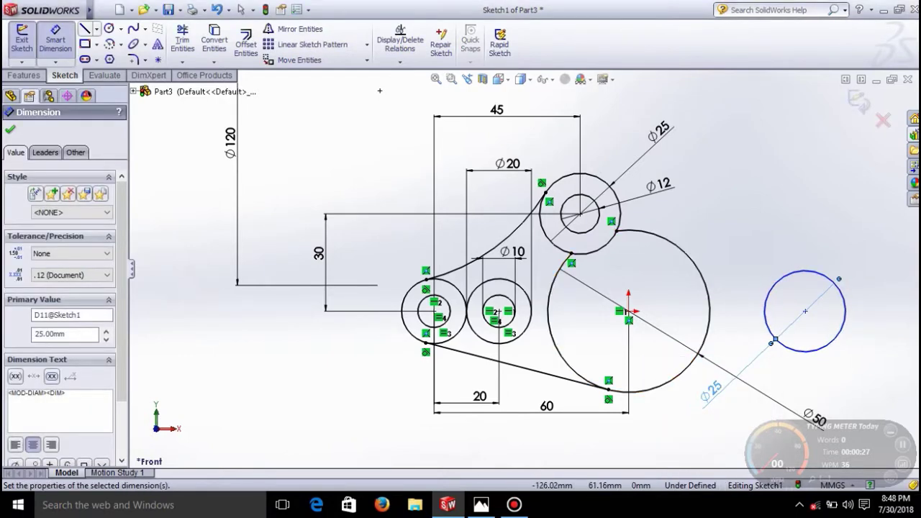
Step: Sketch a concentric circle about 15.4 mm in diameter inside the rightmost 25 mm circle
{"action": "left_click", "coordinate": [110, 28]}
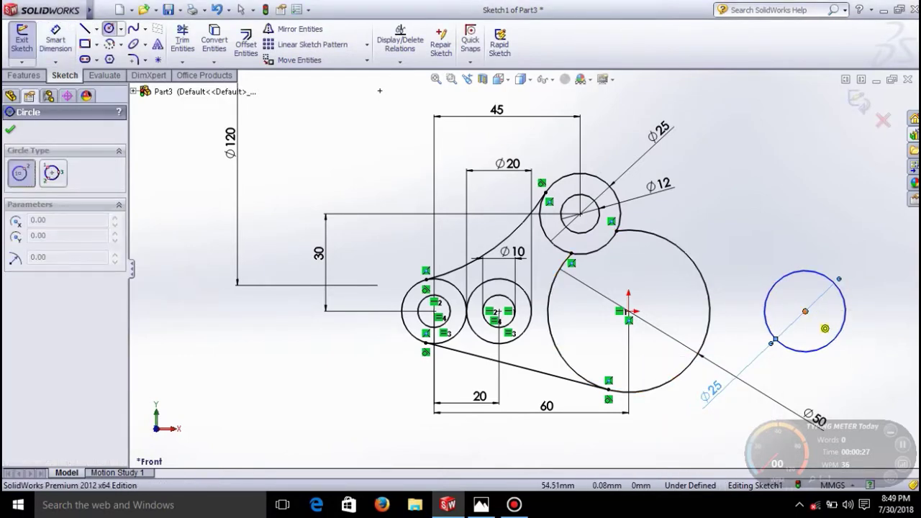
{"action": "left_click", "coordinate": [805, 311]}
{"action": "left_click", "coordinate": [830, 310]}
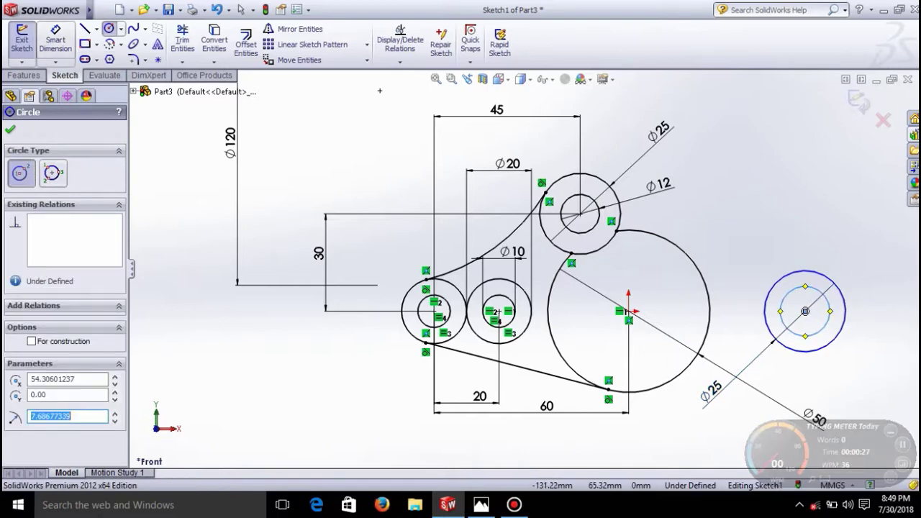
Step: Dimension the diameter of the inner circle of the rightmost pair as 15 mm
{"action": "left_click", "coordinate": [56, 40]}
{"action": "left_click", "coordinate": [825, 327]}
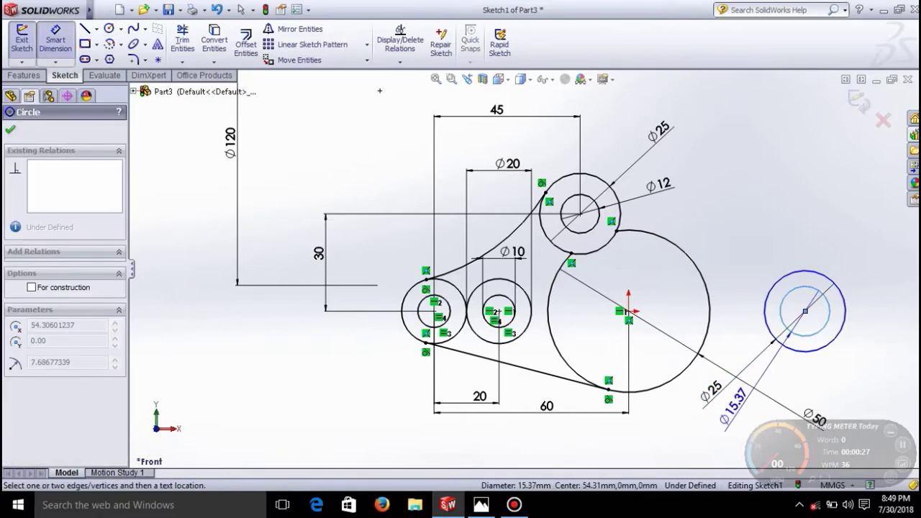
{"action": "left_click", "coordinate": [738, 411]}
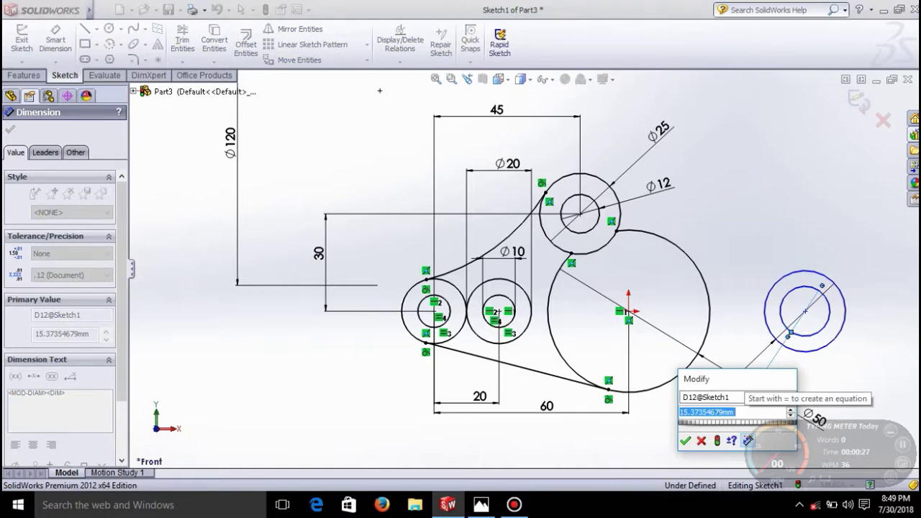
{"action": "type", "text": "15"}
{"action": "key", "text": "Return"}
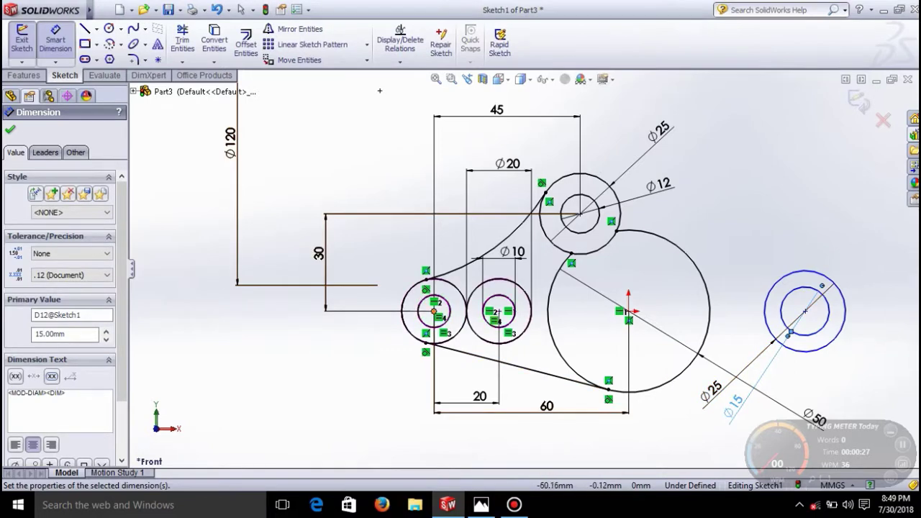
Step: Dimension the horizontal distance between the centres of the leftmost and rightmost circle pairs as 100 mm
{"action": "left_click", "coordinate": [806, 311]}
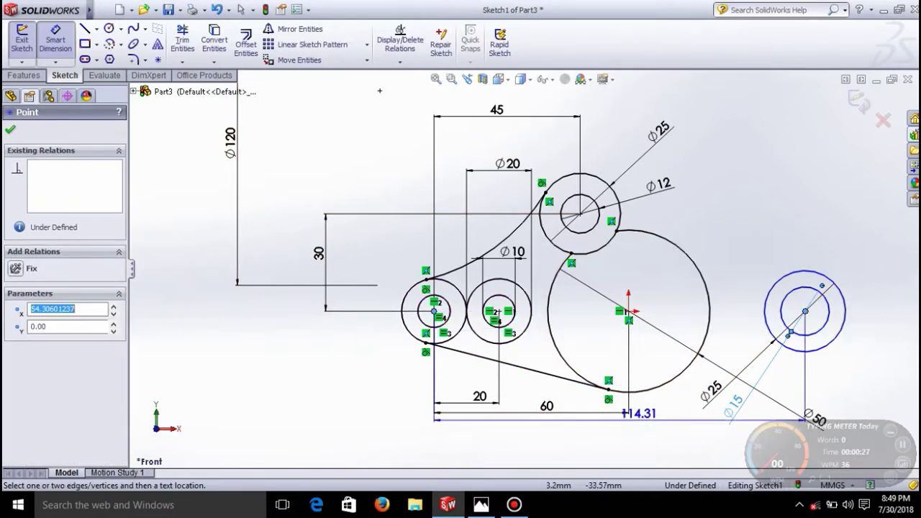
{"action": "left_click", "coordinate": [652, 454]}
{"action": "type", "text": "1"}
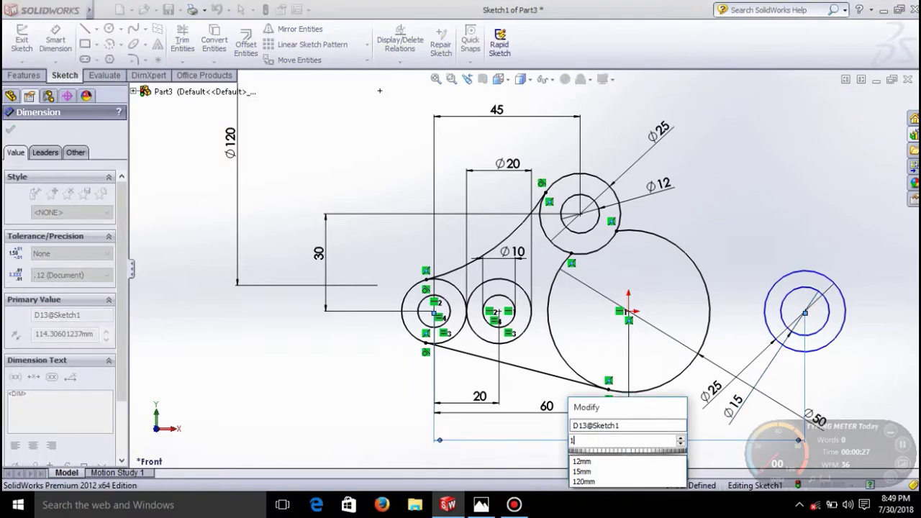
{"action": "type", "text": "00"}
{"action": "key", "text": "Return"}
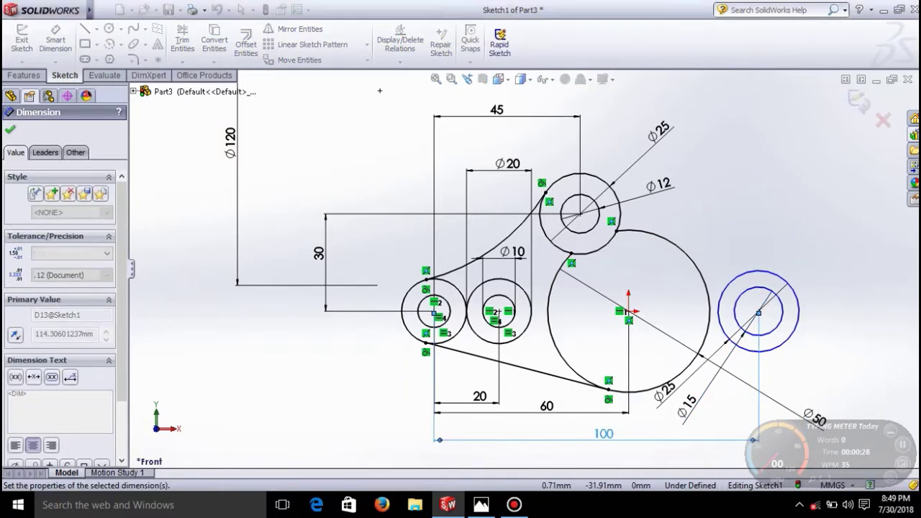
Step: Sketch a horizontal line from the origin through the centre of the rightmost circle pair, ending beyond its outer circle
{"action": "key", "text": "l"}
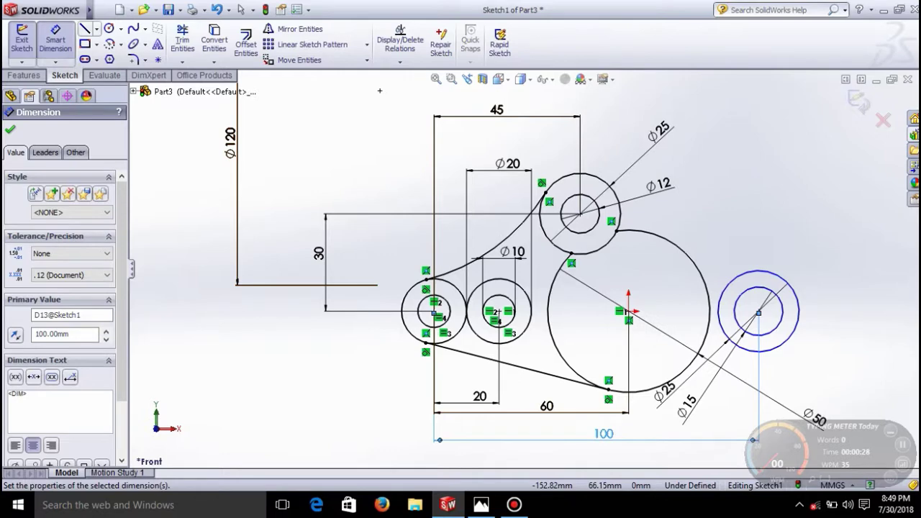
{"action": "left_click", "coordinate": [85, 30]}
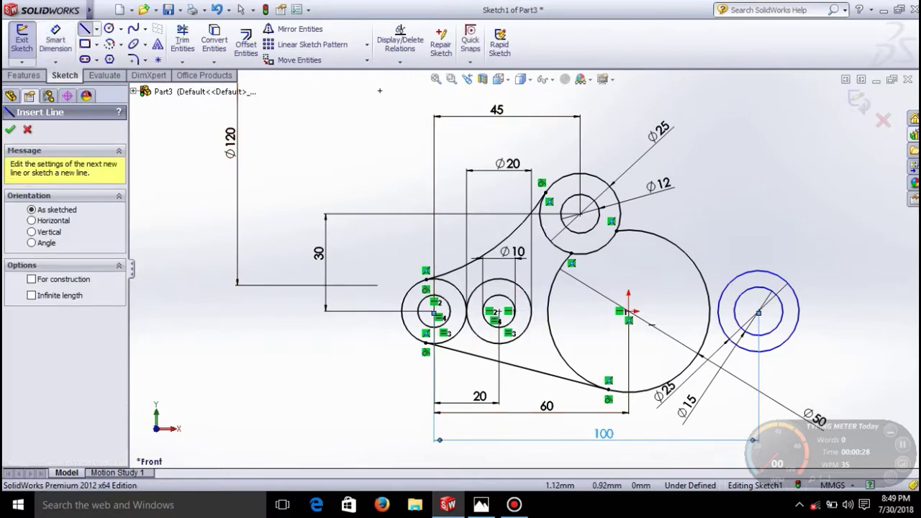
{"action": "left_click", "coordinate": [629, 311]}
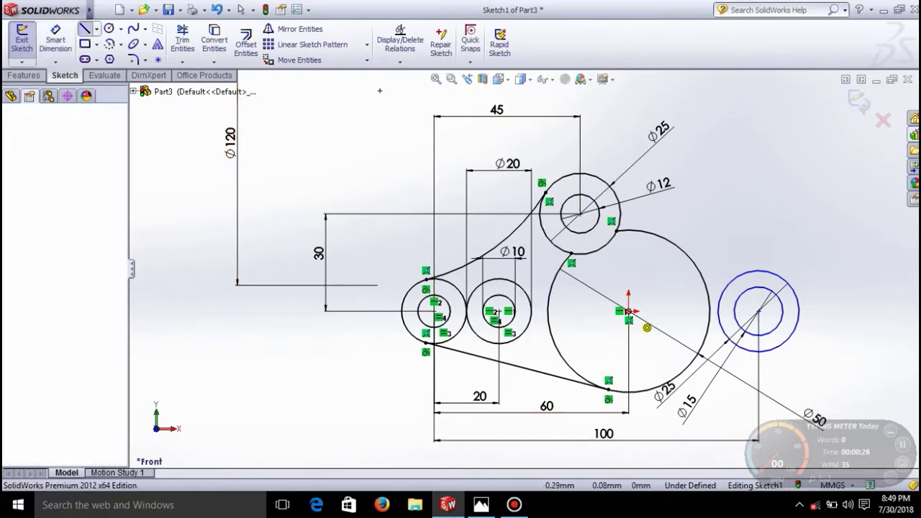
{"action": "left_click", "coordinate": [849, 311]}
{"action": "key", "text": "Escape"}
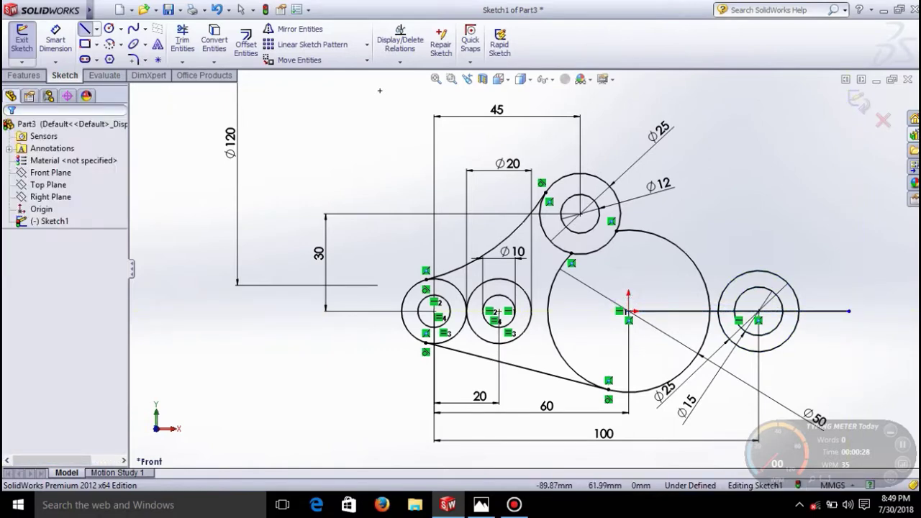
Step: Consult the reference drawing in Photos and sketch a line about 82 mm long from the origin, angled upward to the right in SolidWorks
{"action": "left_click", "coordinate": [481, 505]}
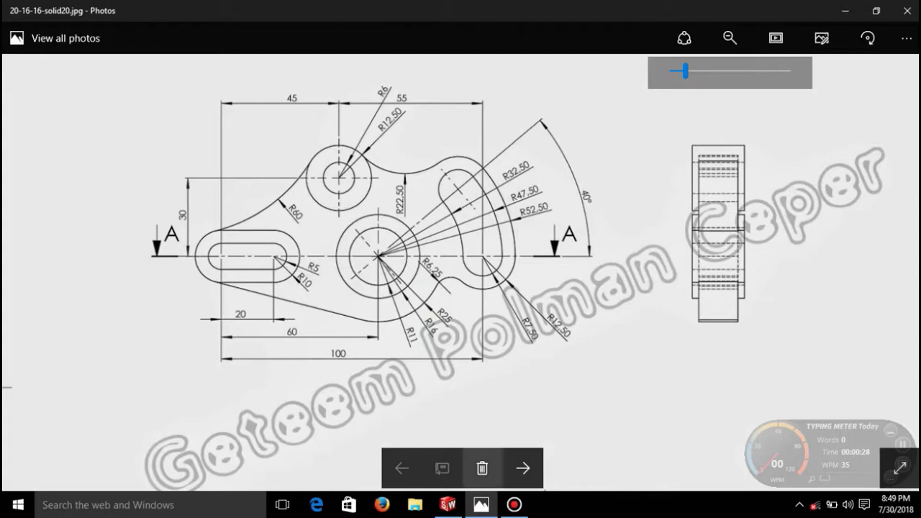
{"action": "left_click", "coordinate": [448, 504]}
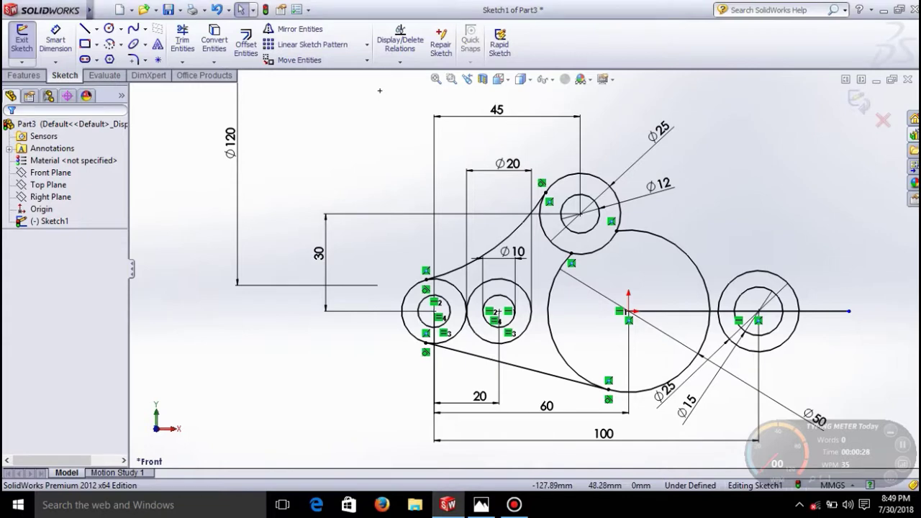
{"action": "left_click", "coordinate": [85, 28]}
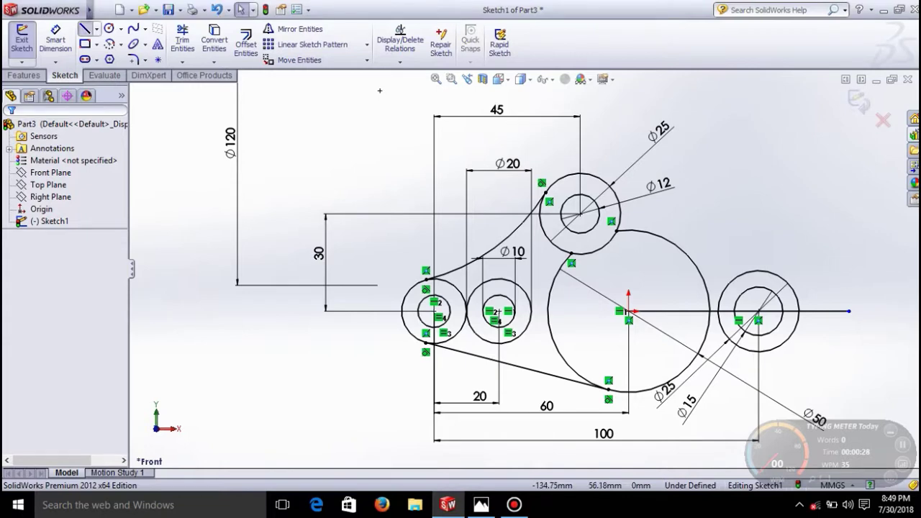
{"action": "left_click", "coordinate": [629, 311]}
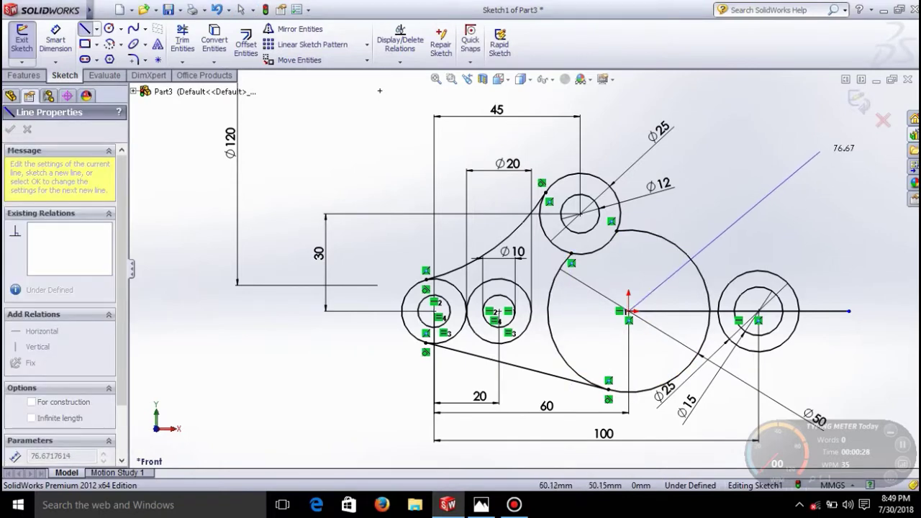
{"action": "left_click", "coordinate": [834, 141]}
{"action": "key", "text": "Escape"}
{"action": "key", "text": "Escape"}
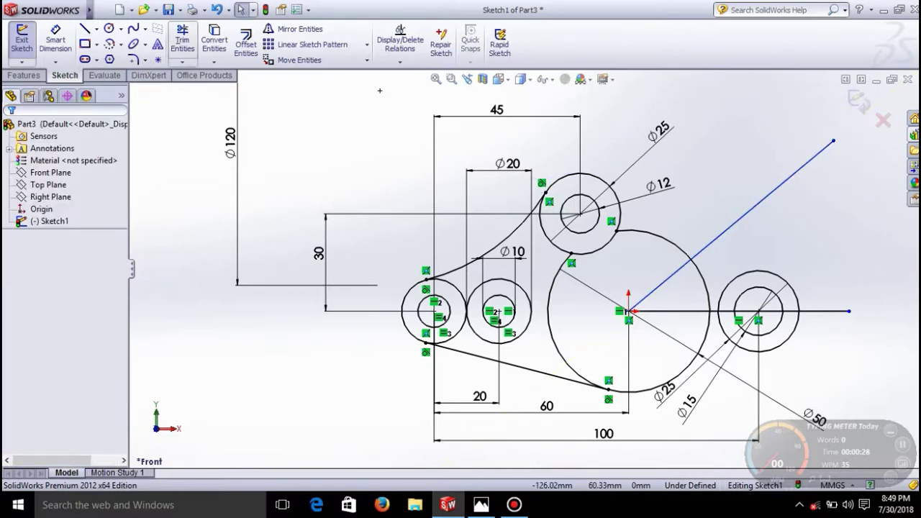
Step: Dimension the angle between the inclined line and the horizontal line from the origin as 40°
{"action": "left_click", "coordinate": [182, 40]}
{"action": "key", "text": "Escape"}
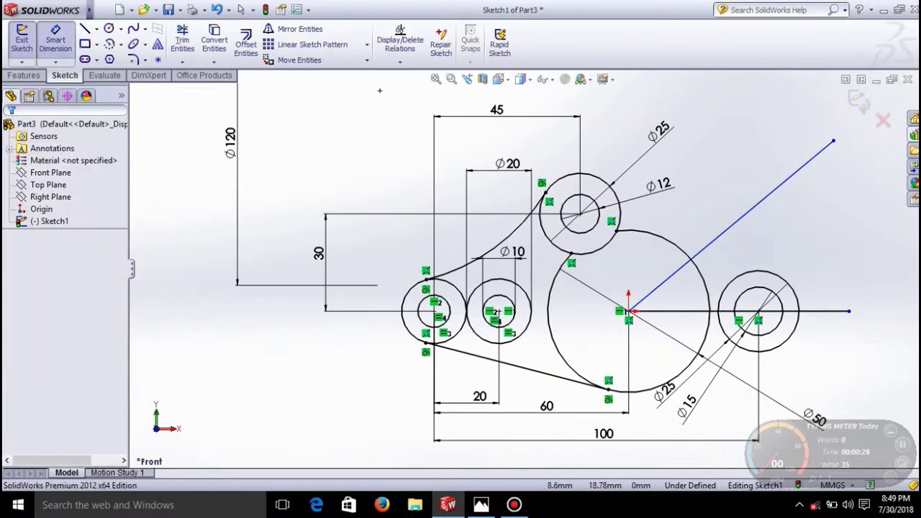
{"action": "left_click", "coordinate": [718, 236]}
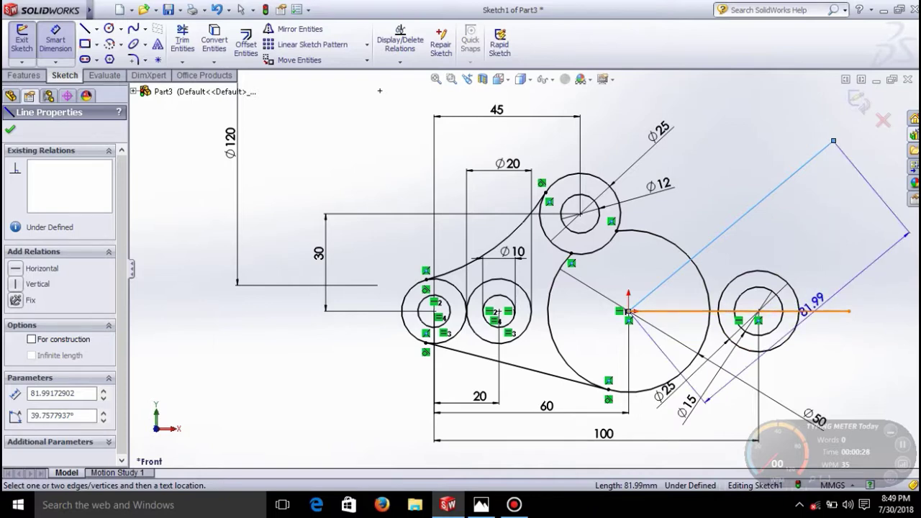
{"action": "left_click", "coordinate": [813, 311]}
{"action": "left_click", "coordinate": [831, 209]}
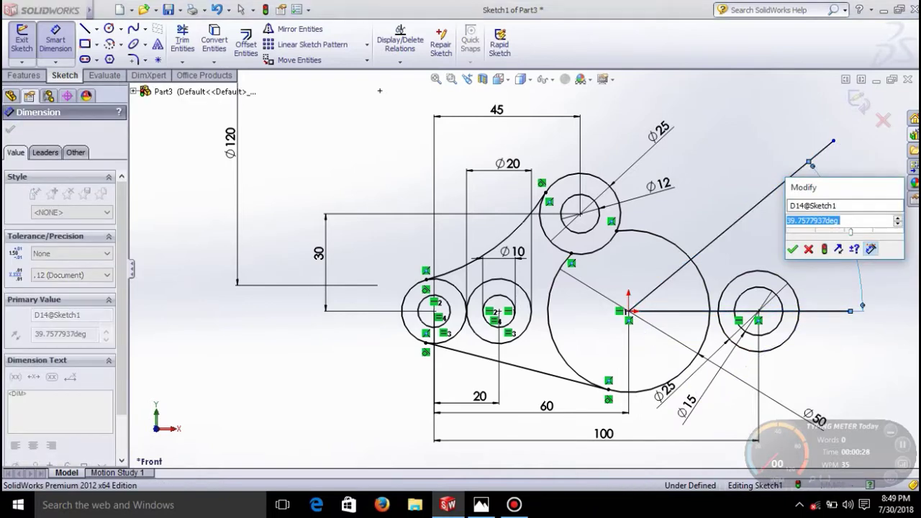
{"action": "type", "text": "40"}
{"action": "key", "text": "Return"}
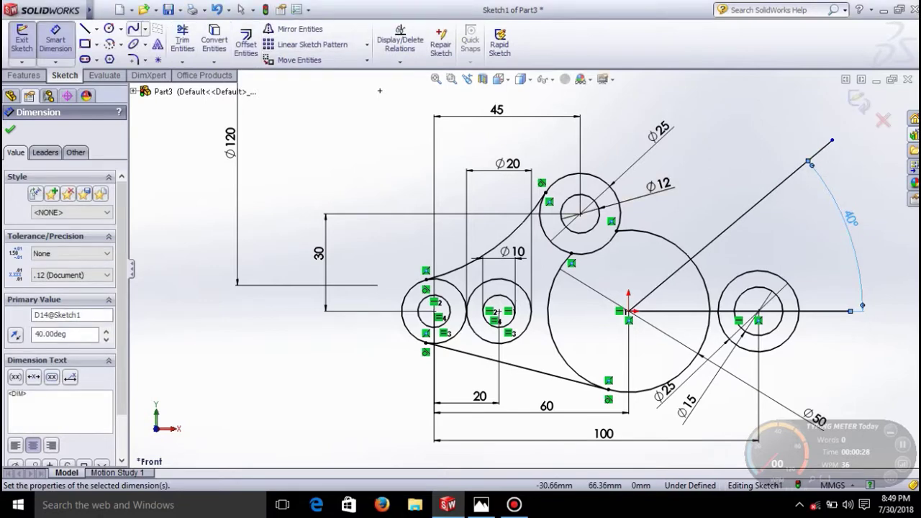
Step: Sketch two concentric circles centred on the 40° inclined line, with radii of about 14 mm and 7 mm
{"action": "left_click", "coordinate": [110, 29]}
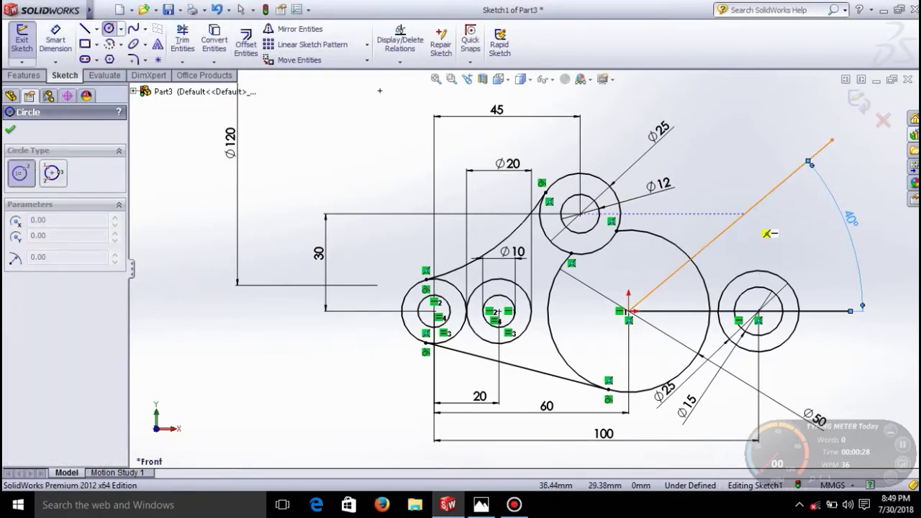
{"action": "left_click", "coordinate": [730, 225]}
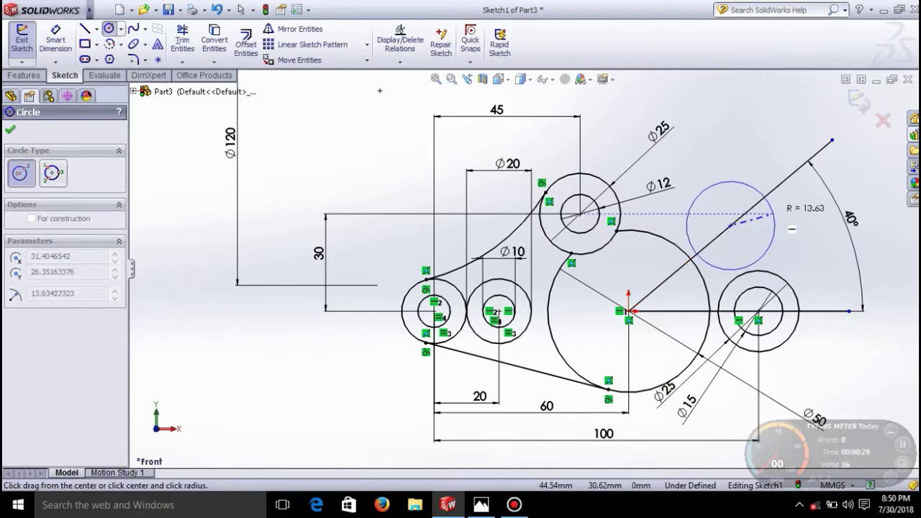
{"action": "left_click", "coordinate": [762, 193]}
{"action": "left_click", "coordinate": [731, 226]}
{"action": "left_click", "coordinate": [752, 218]}
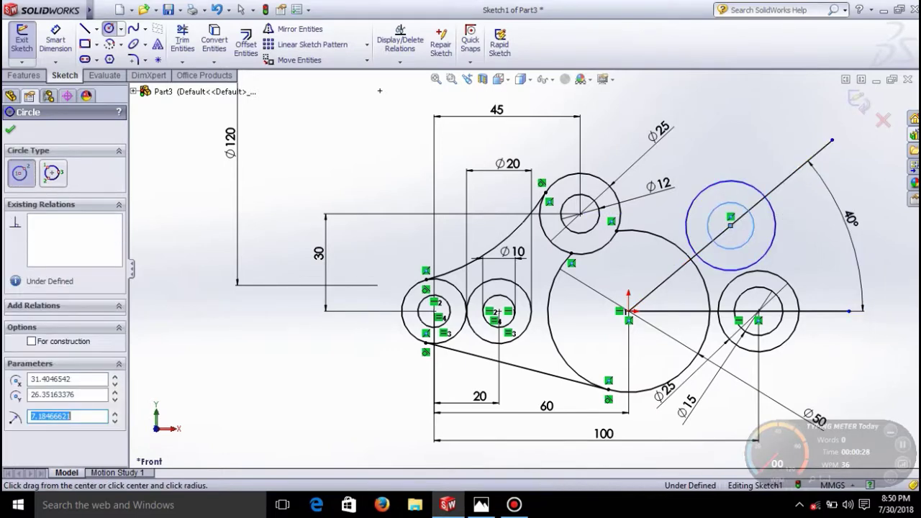
{"action": "key", "text": "Escape"}
Step: Make the outer and inner circles on the inclined line equal to the matching circles of the rightmost pair
{"action": "left_click", "coordinate": [753, 272]}
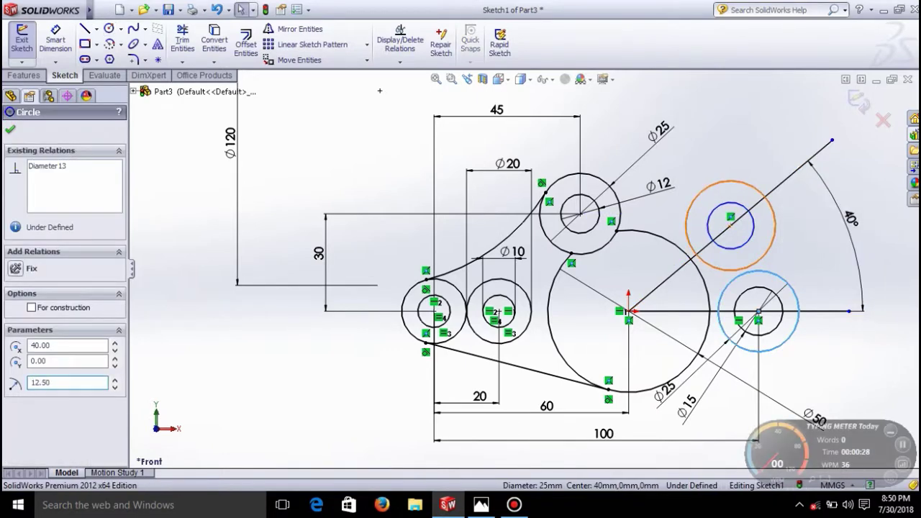
{"action": "left_click", "coordinate": [746, 268], "text": "ctrl"}
{"action": "left_click", "coordinate": [35, 396]}
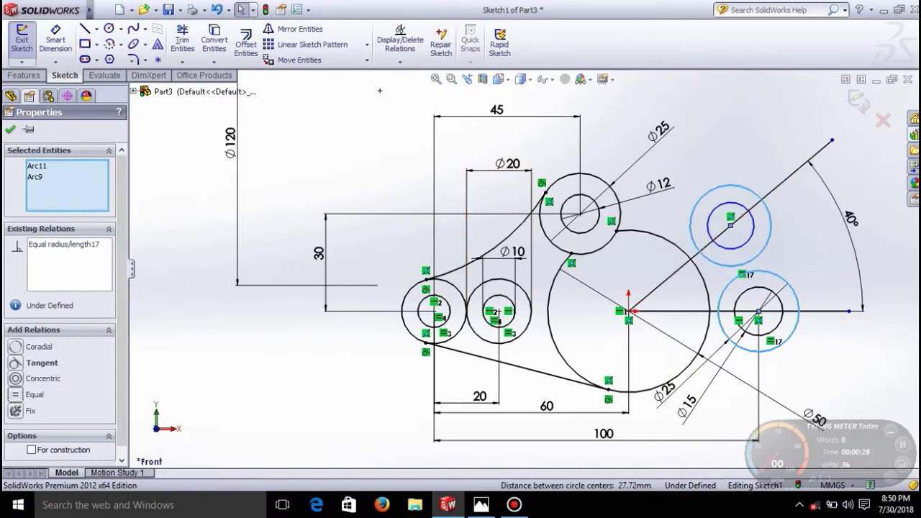
{"action": "left_click", "coordinate": [741, 246]}
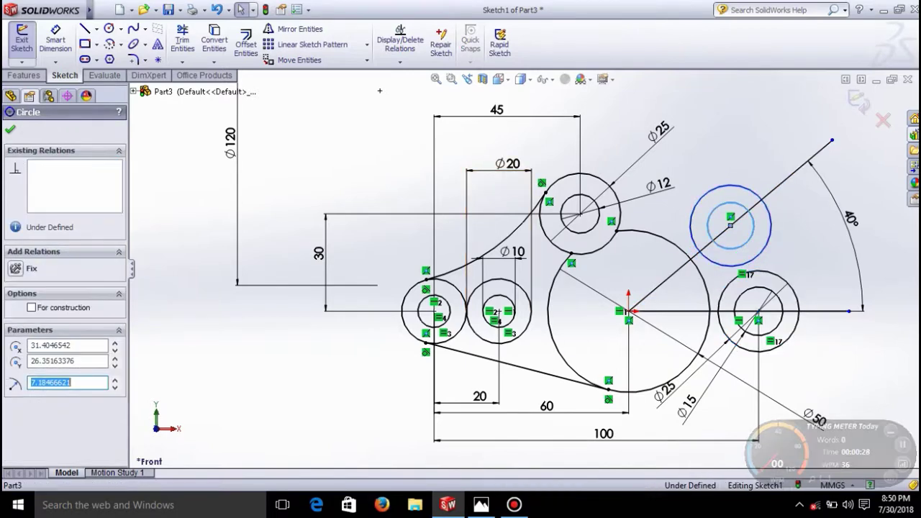
{"action": "left_click", "coordinate": [747, 291], "text": "ctrl"}
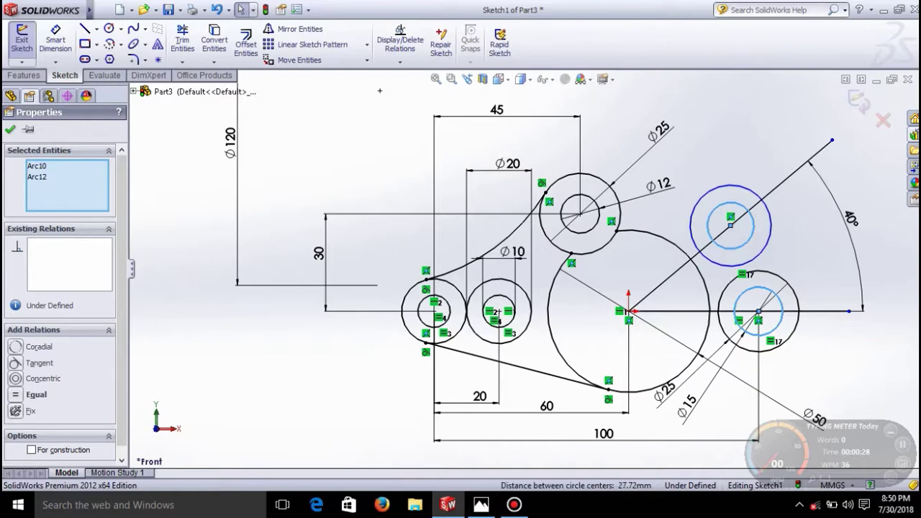
{"action": "left_click", "coordinate": [34, 395]}
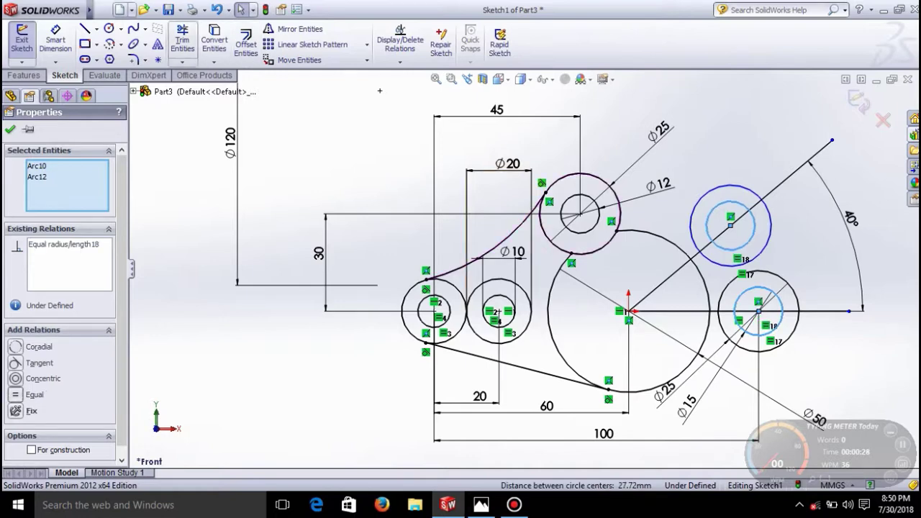
Step: Dimension the horizontal distance between the centres of the upper circle pair and the pair on the inclined line as 55 mm
{"action": "left_click", "coordinate": [56, 43]}
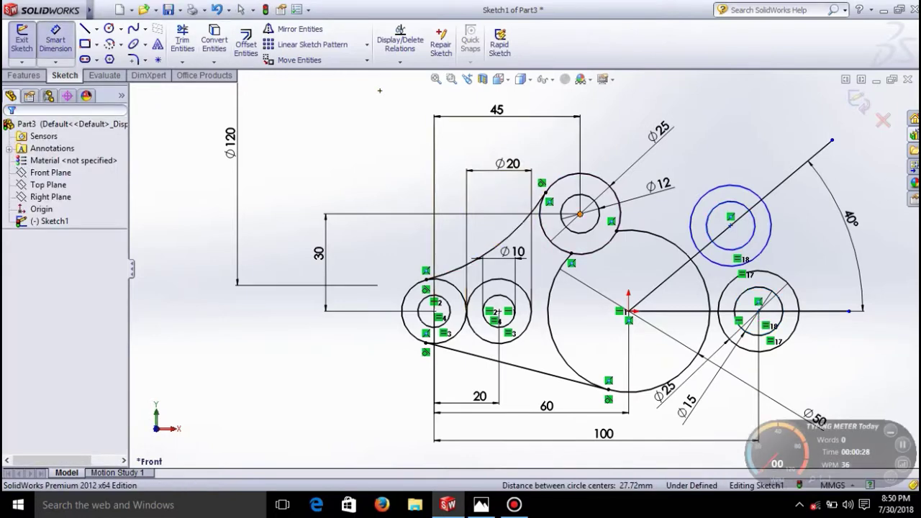
{"action": "left_click", "coordinate": [581, 214]}
{"action": "left_click", "coordinate": [731, 225]}
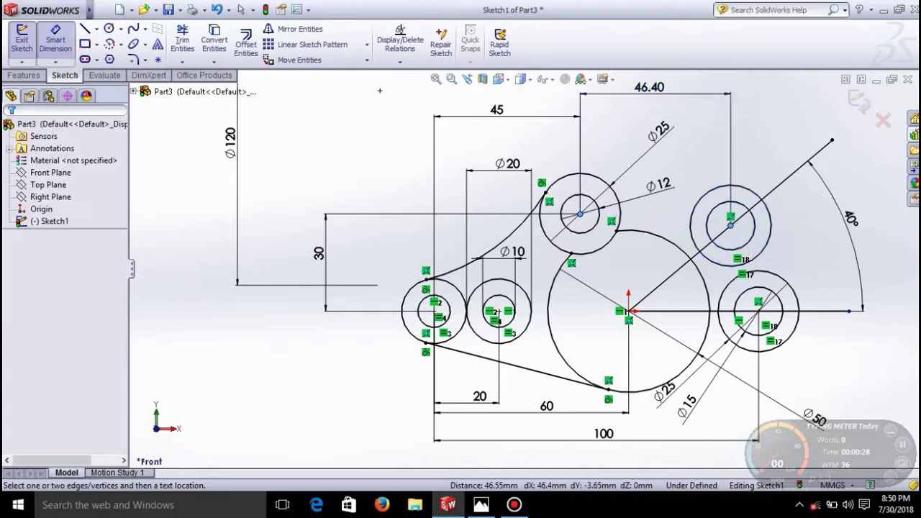
{"action": "left_click", "coordinate": [656, 94]}
{"action": "type", "text": "45"}
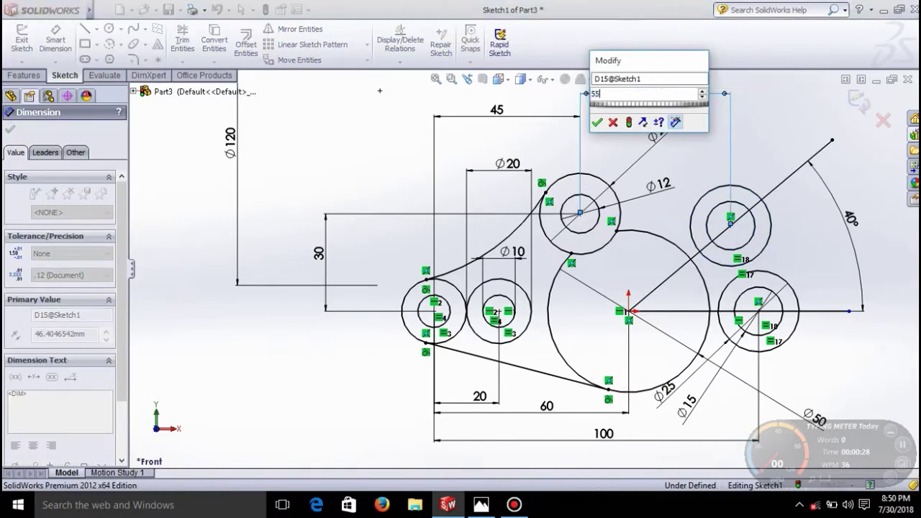
{"action": "key", "text": "Return"}
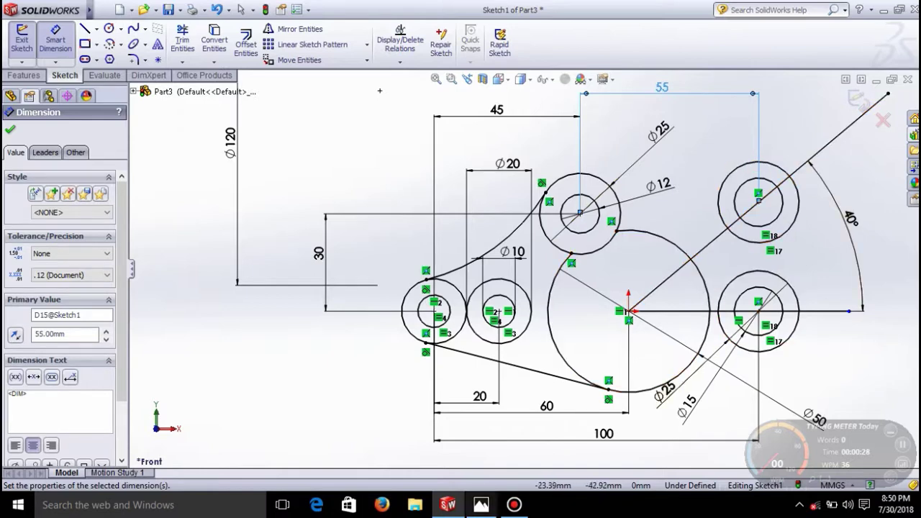
Step: Consult the reference drawing in Photos, and in SolidWorks delete the horizontal dimension between the upper circle pair and the inclined-line pair
{"action": "left_click", "coordinate": [481, 505]}
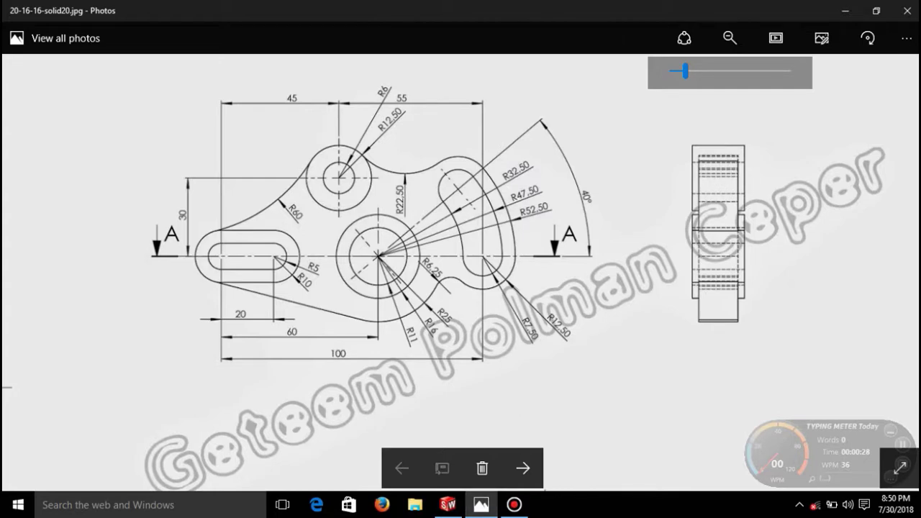
{"action": "left_click", "coordinate": [514, 505]}
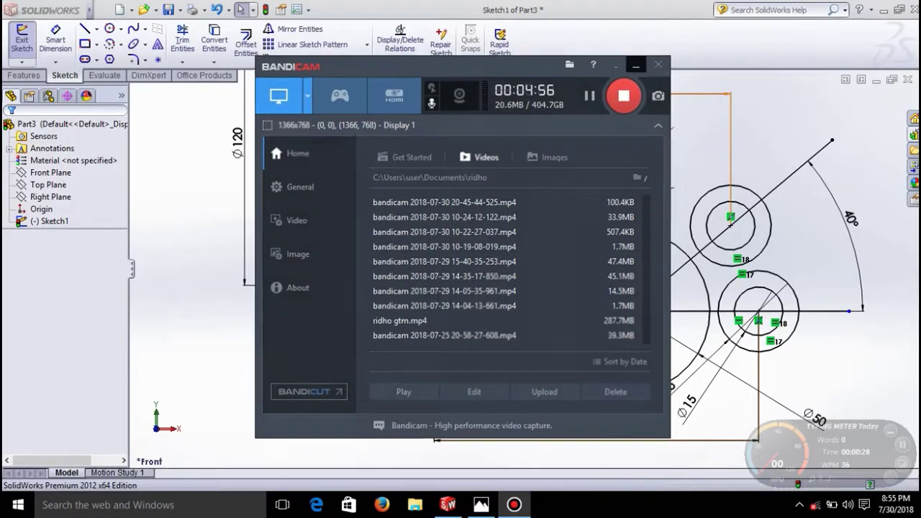
{"action": "left_click", "coordinate": [636, 63]}
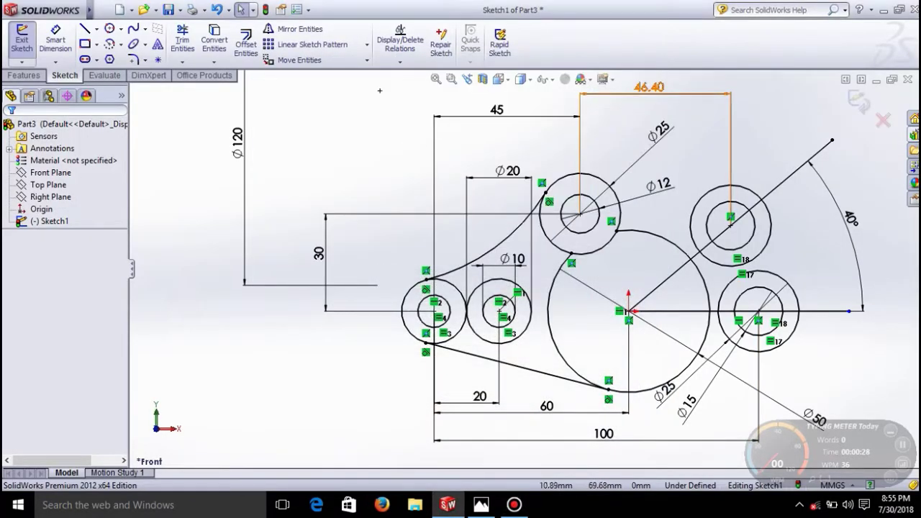
{"action": "left_click", "coordinate": [649, 87]}
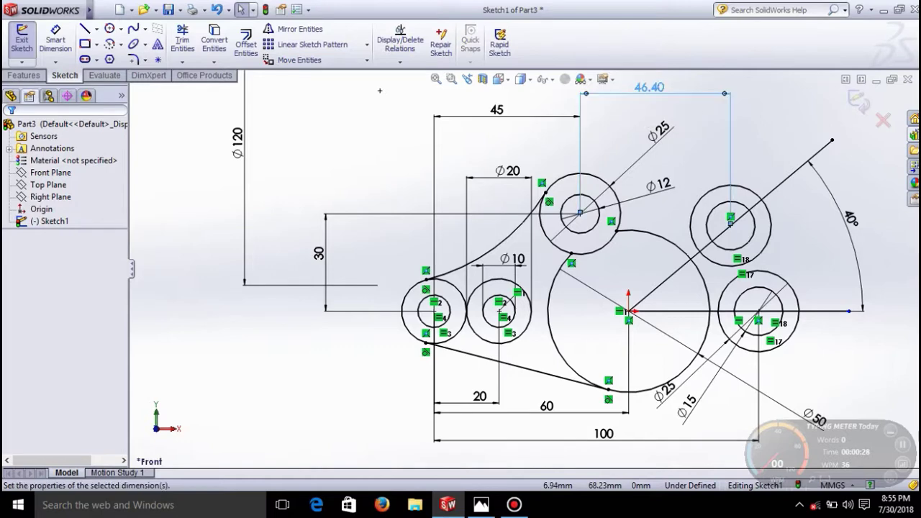
{"action": "key", "text": "Delete"}
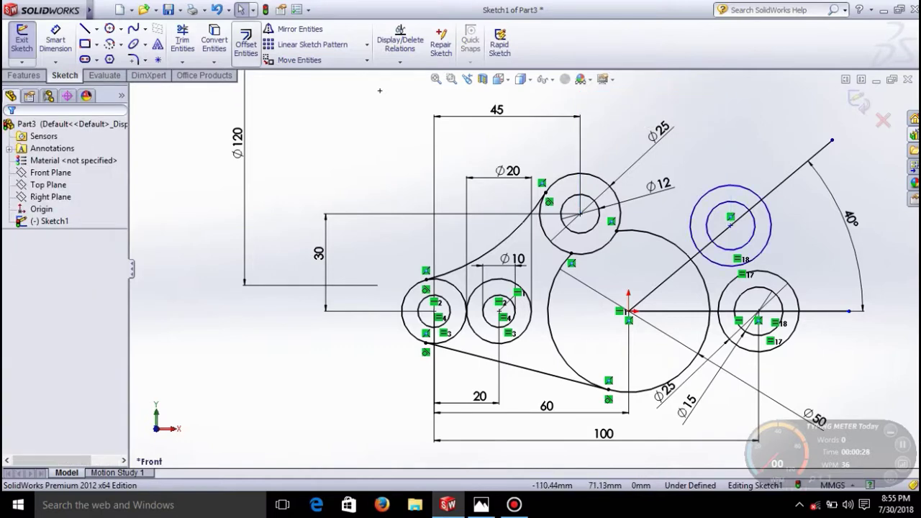
Step: Add a driven horizontal dimension between the centres of the upper circle pair and the rightmost circle pair
{"action": "left_click", "coordinate": [55, 39]}
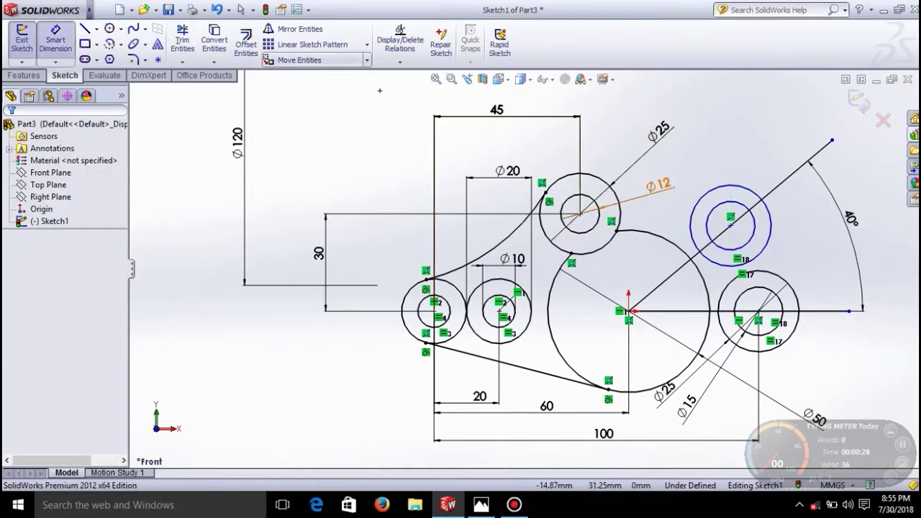
{"action": "left_click", "coordinate": [580, 214]}
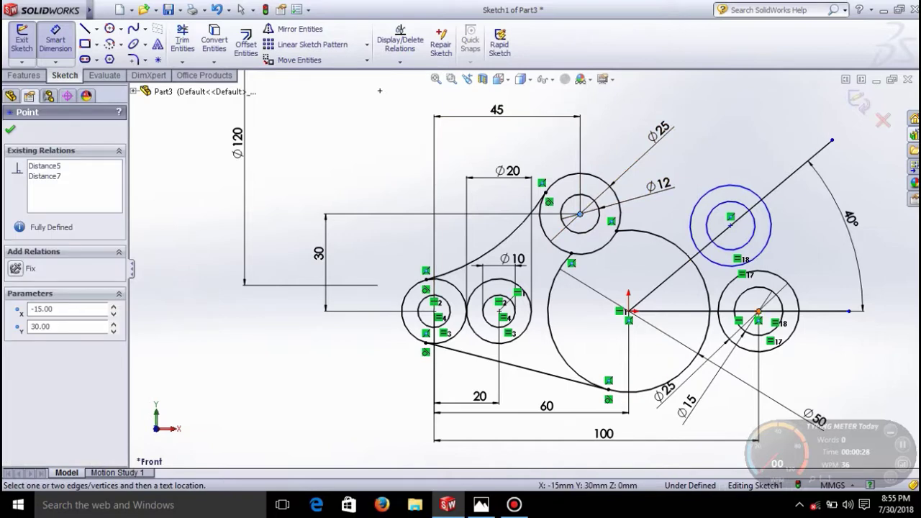
{"action": "left_click", "coordinate": [759, 311]}
{"action": "left_click", "coordinate": [668, 83]}
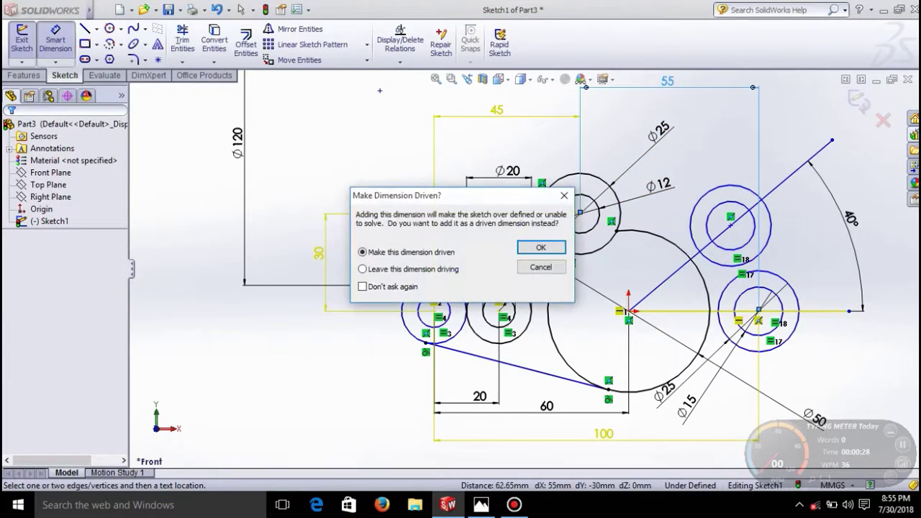
{"action": "key", "text": "Return"}
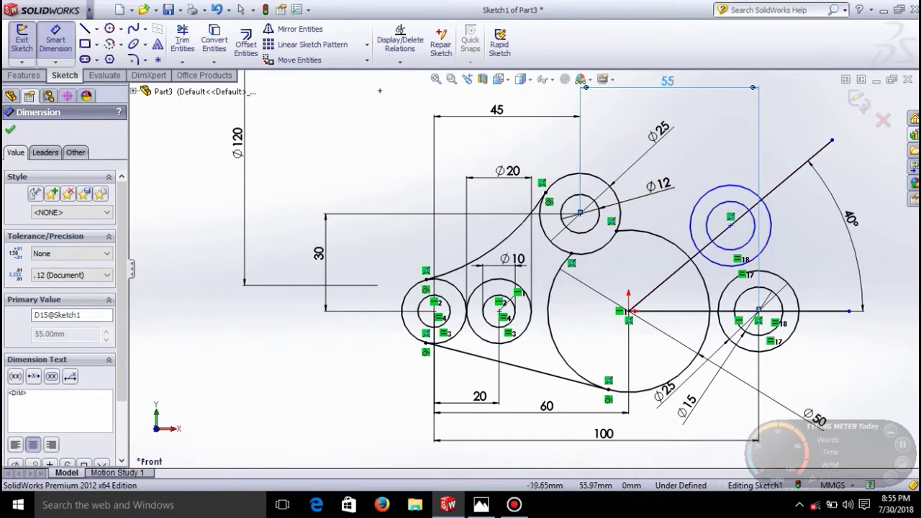
Step: Add driven diameter dimensions to the outer and inner circles on the inclined line
{"action": "left_click", "coordinate": [771, 226]}
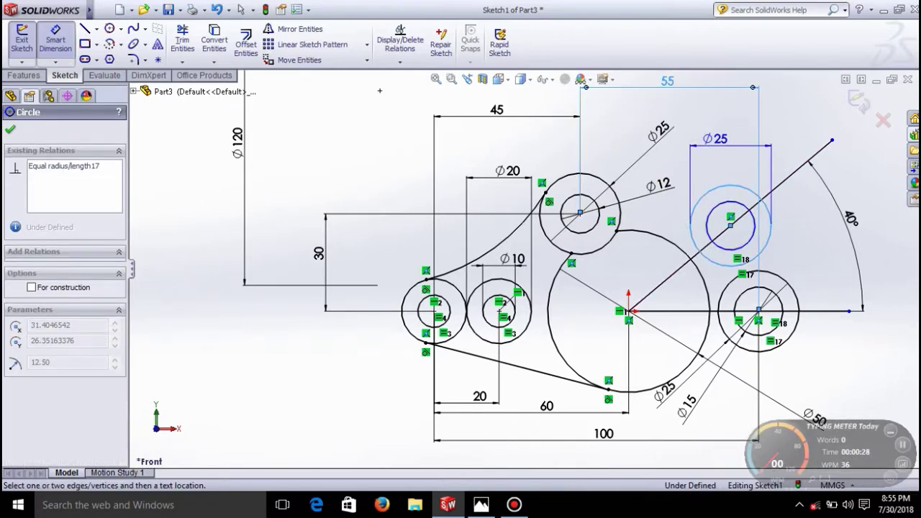
{"action": "left_click", "coordinate": [714, 136]}
{"action": "key", "text": "Return"}
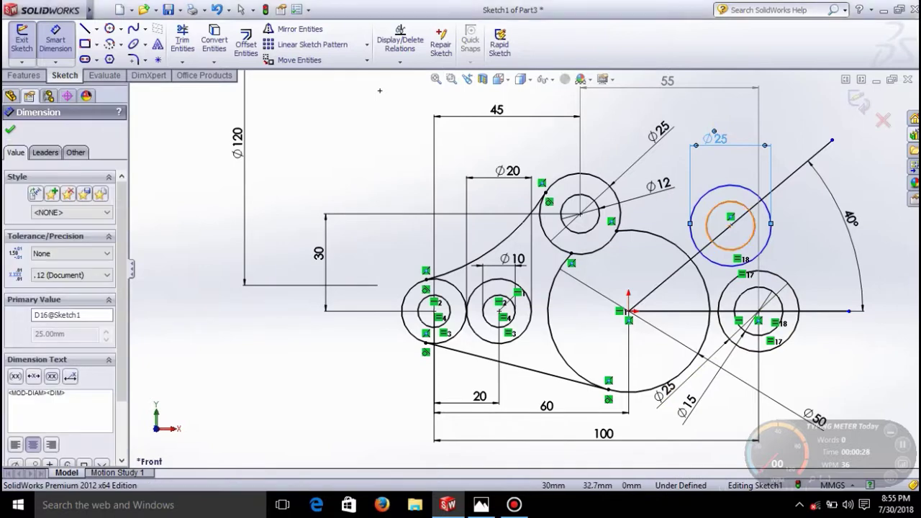
{"action": "left_click", "coordinate": [722, 202]}
{"action": "left_click", "coordinate": [719, 149]}
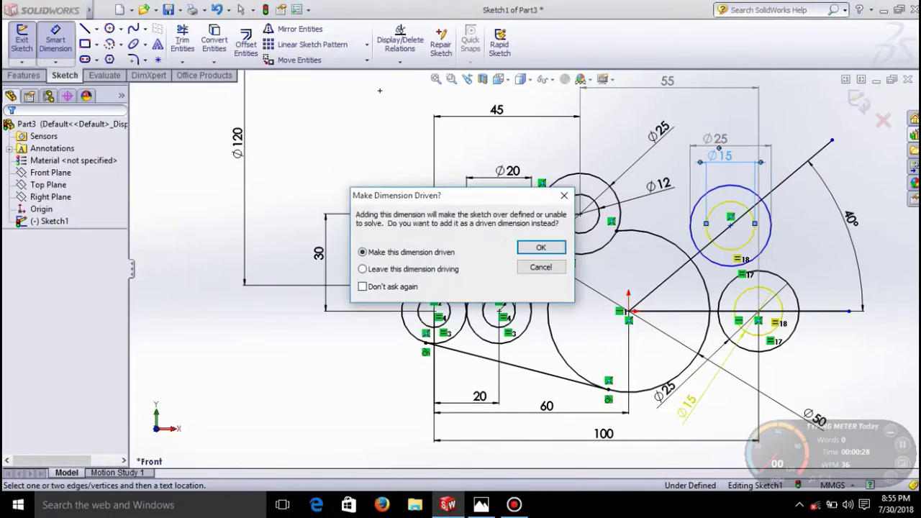
{"action": "key", "text": "Return"}
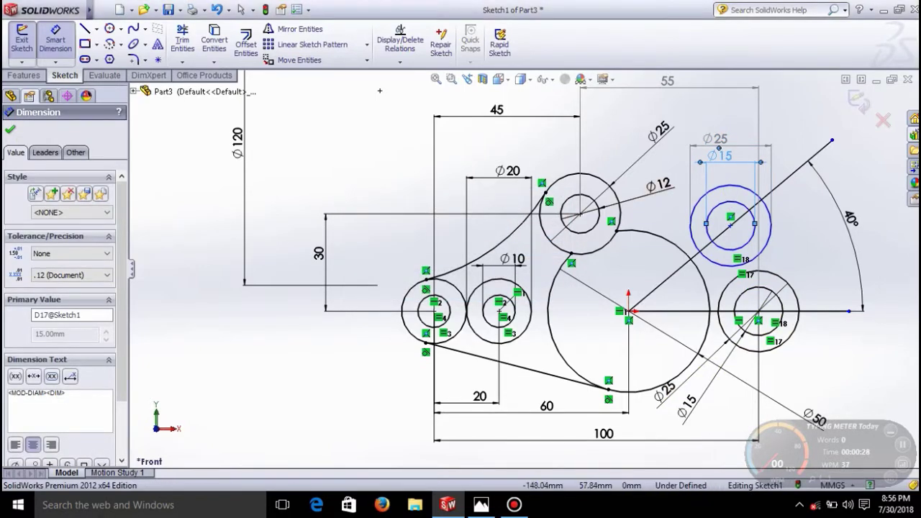
Step: Sketch a perimeter circle of about 31 mm radius tangent to the outer circles of the inclined-line pair and the rightmost pair
{"action": "left_click", "coordinate": [109, 29]}
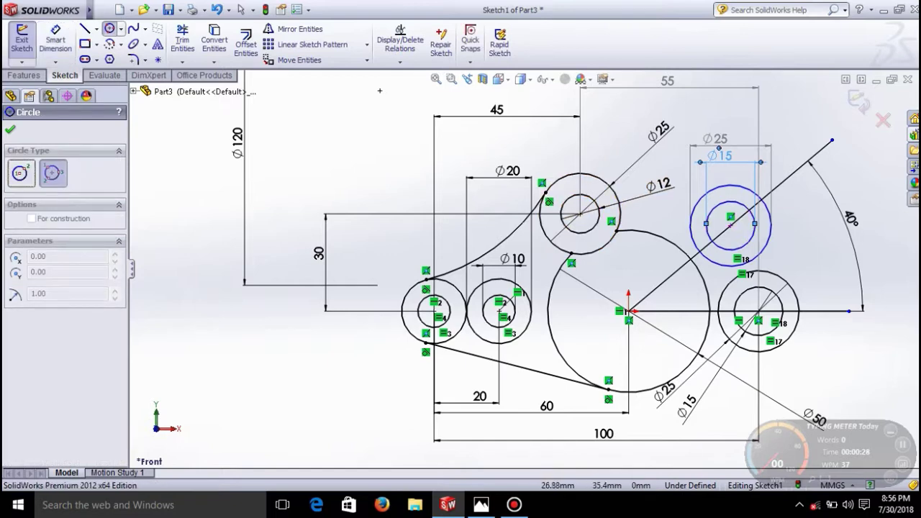
{"action": "left_click", "coordinate": [724, 184]}
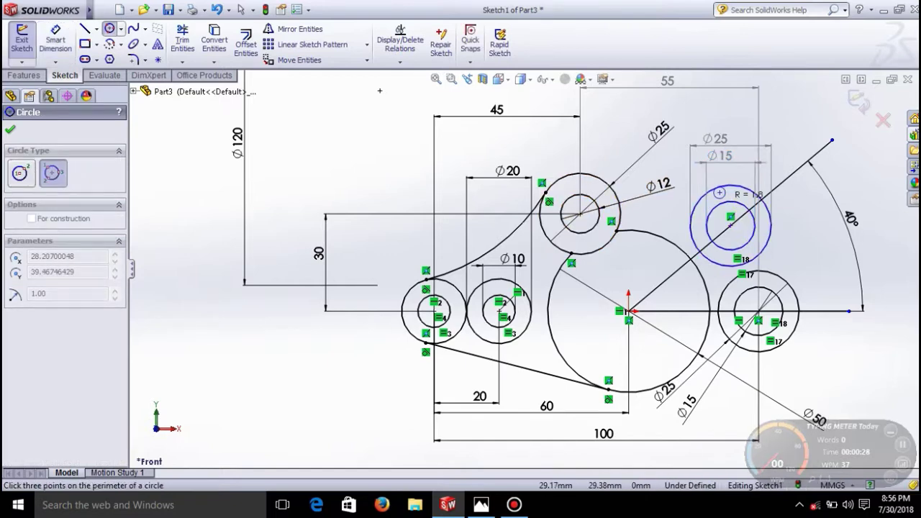
{"action": "left_click", "coordinate": [781, 344]}
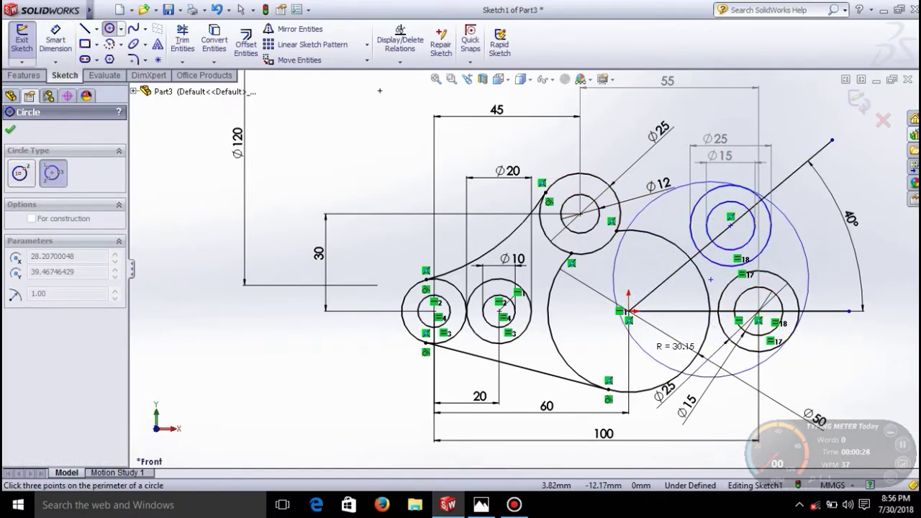
{"action": "left_click", "coordinate": [648, 332]}
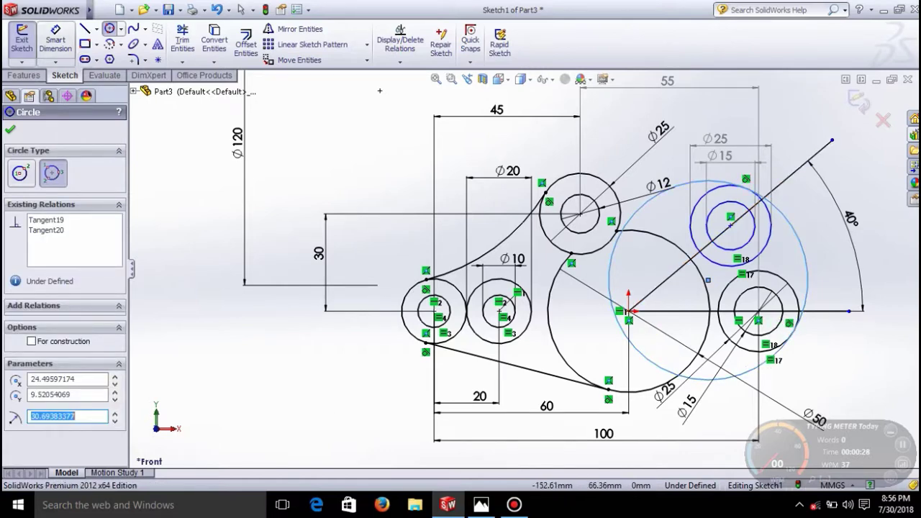
Step: Dimension the diameter of the large tangent circle as 105 mm
{"action": "left_click", "coordinate": [56, 40]}
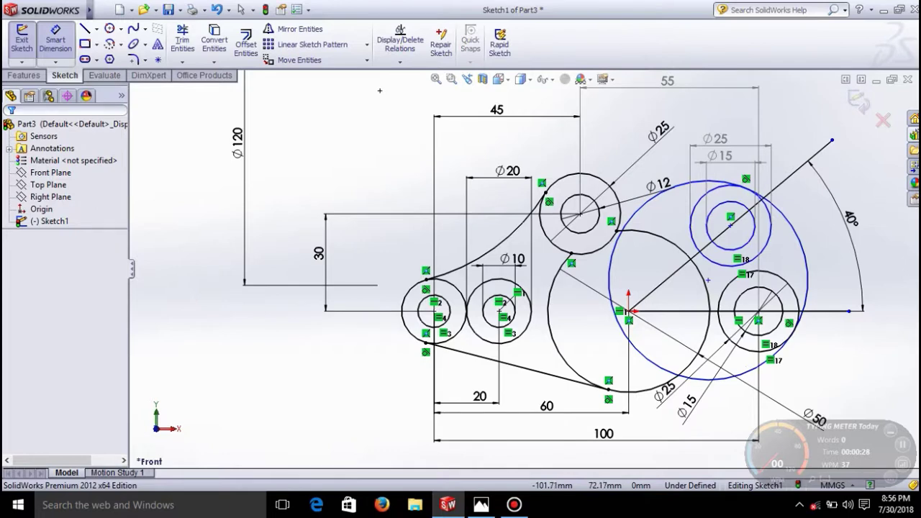
{"action": "left_click", "coordinate": [688, 184]}
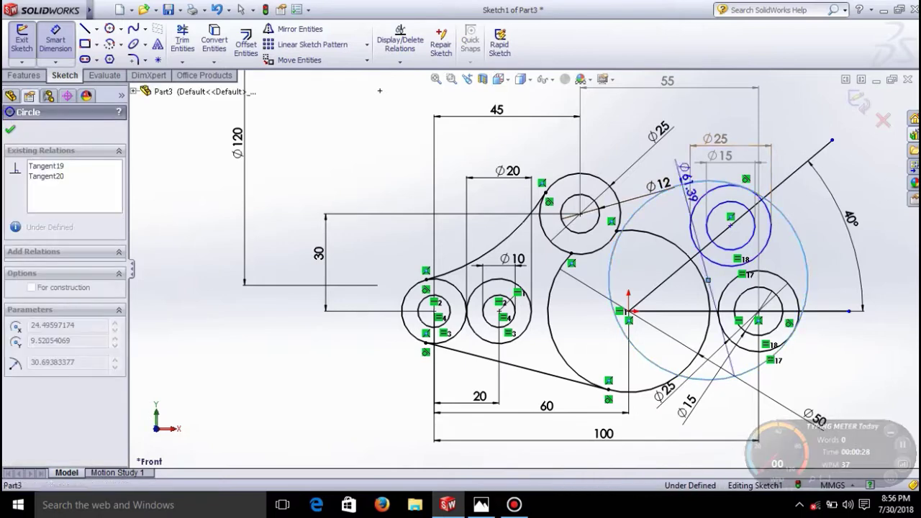
{"action": "left_click", "coordinate": [689, 131]}
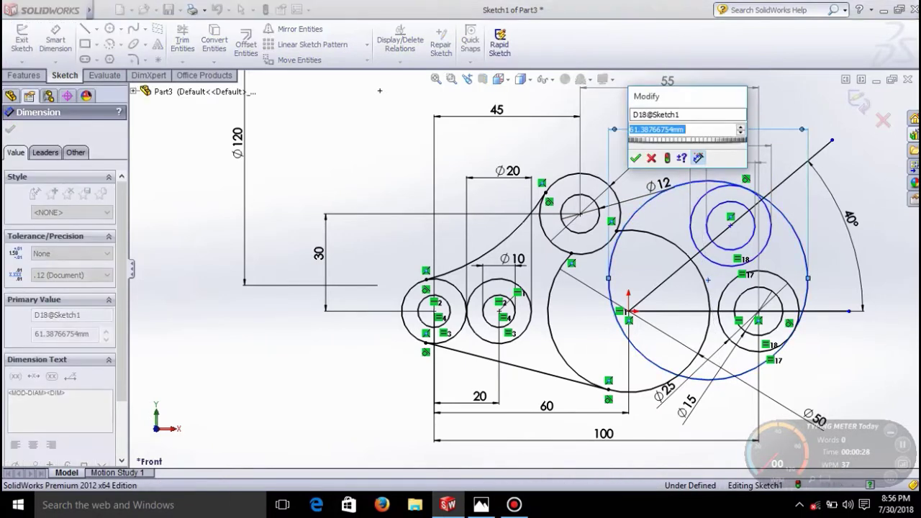
{"action": "type", "text": "105"}
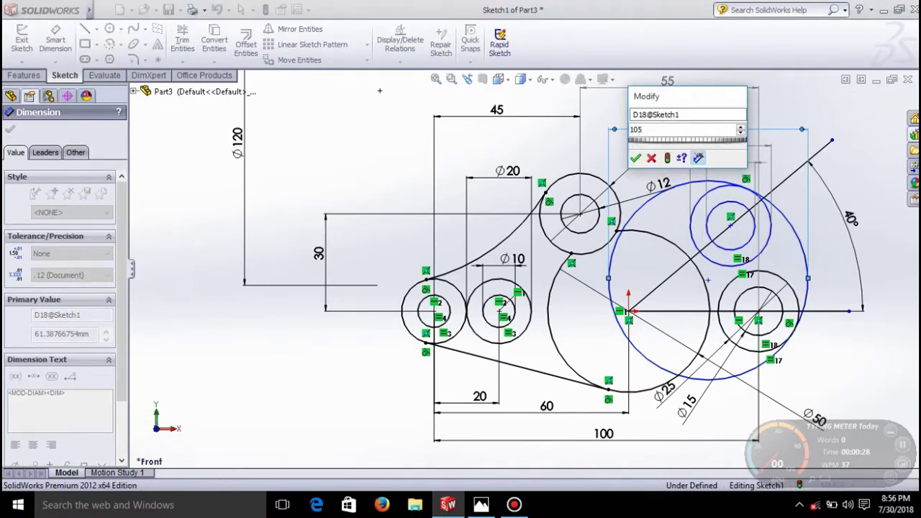
{"action": "key", "text": "Return"}
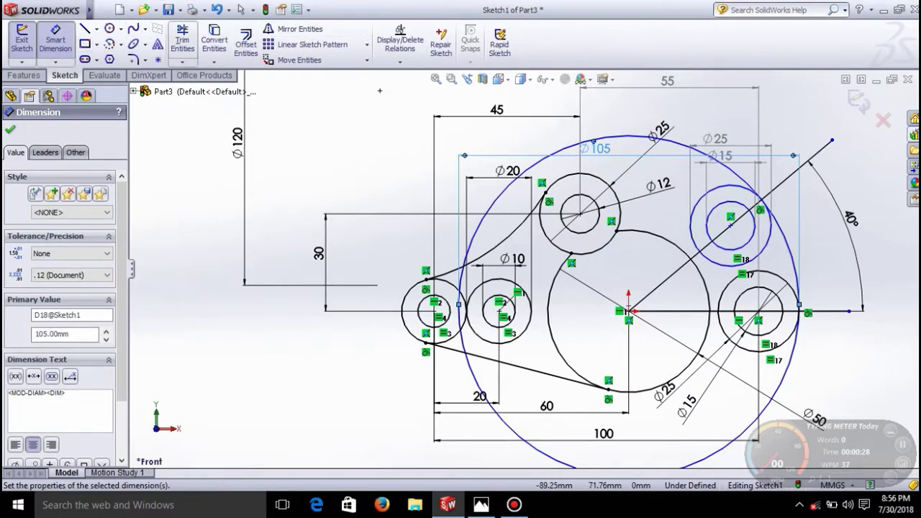
Step: Trim the 105 mm tangent circle down to the arc joining the outer circles of the inclined-line pair and the rightmost pair
{"action": "left_click", "coordinate": [182, 41]}
{"action": "left_click", "coordinate": [499, 197]}
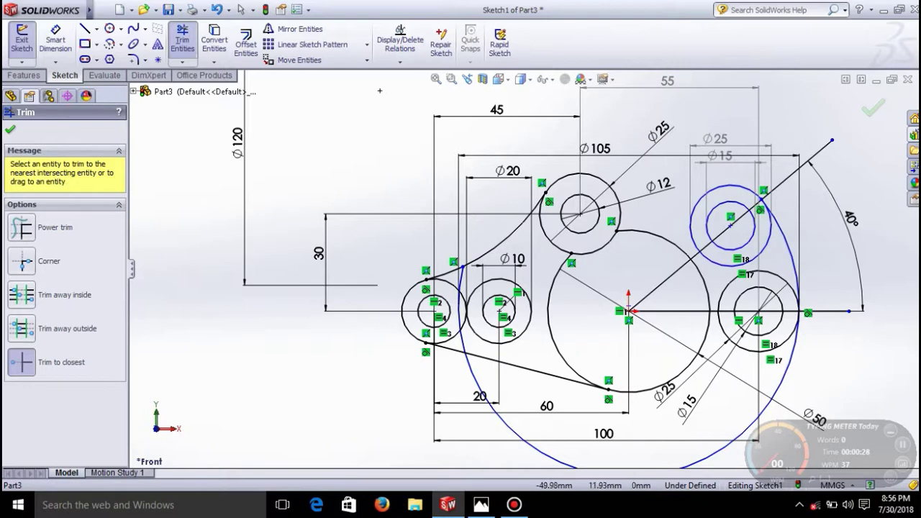
{"action": "scroll", "coordinate": [453, 275], "scroll_direction": "down", "scroll_amount": 2}
{"action": "left_click", "coordinate": [464, 288]}
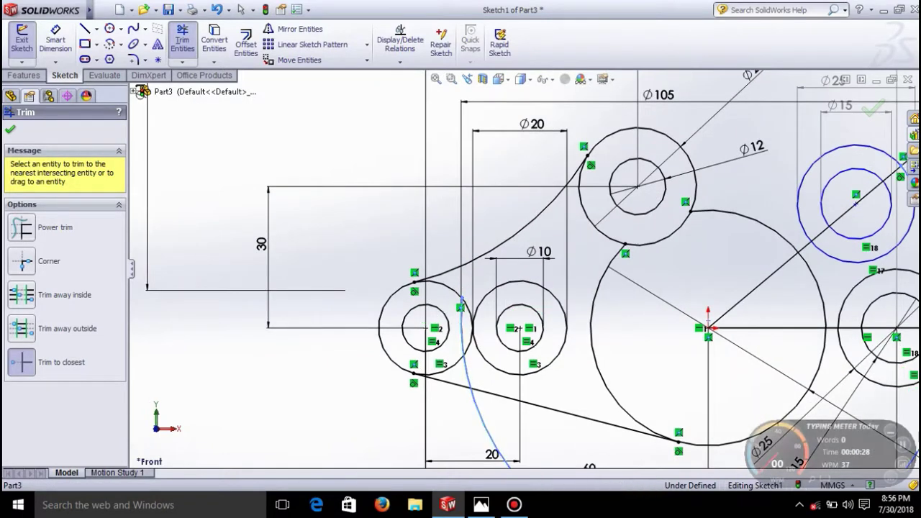
{"action": "left_click", "coordinate": [465, 369]}
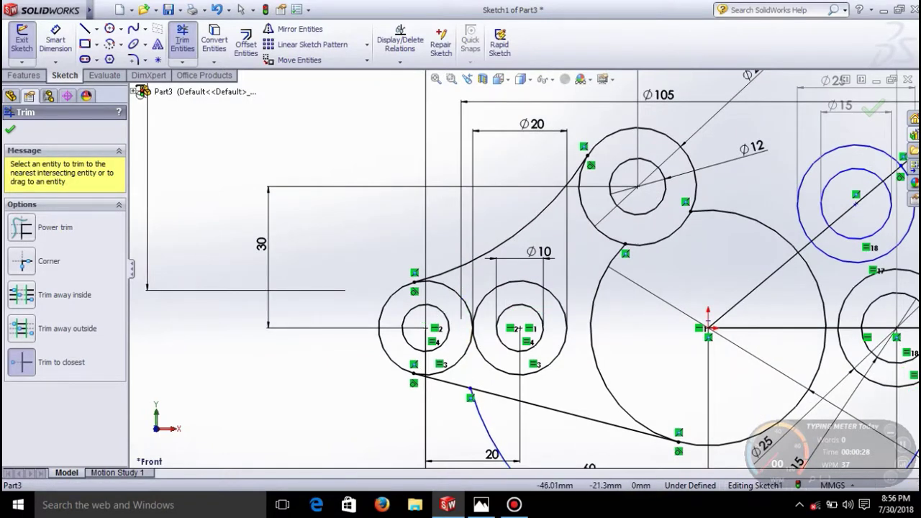
{"action": "left_click", "coordinate": [490, 432]}
{"action": "scroll", "coordinate": [504, 273], "scroll_direction": "up", "scroll_amount": 5}
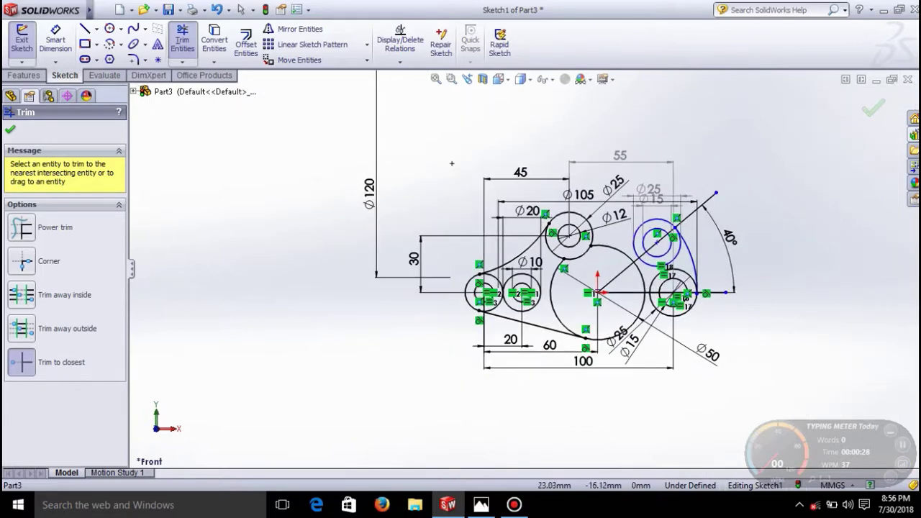
Step: Sketch a perimeter circle of about 26 mm radius tangent to the inner circles of the inclined-line pair and the rightmost pair
{"action": "scroll", "coordinate": [349, 98], "scroll_direction": "down", "scroll_amount": 2}
{"action": "scroll", "coordinate": [699, 155], "scroll_direction": "down", "scroll_amount": 2}
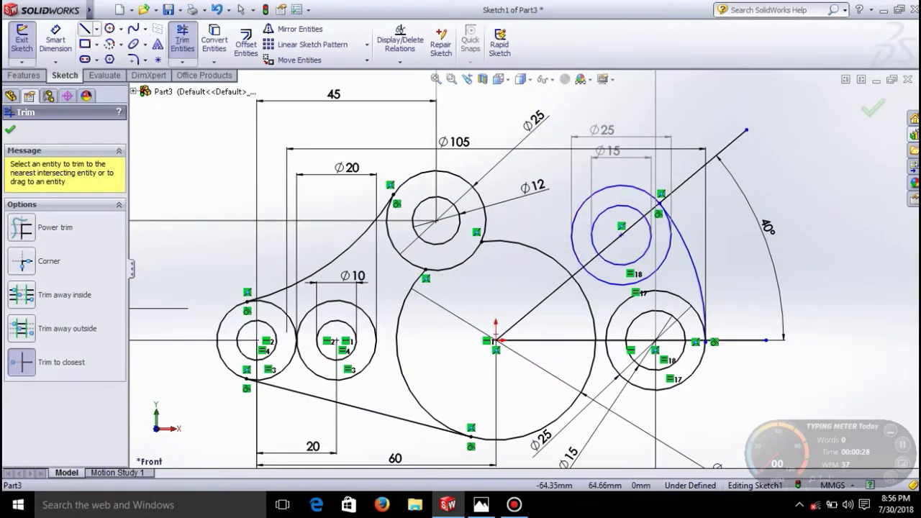
{"action": "left_click", "coordinate": [145, 29]}
{"action": "mouse_move", "coordinate": [120, 29]}
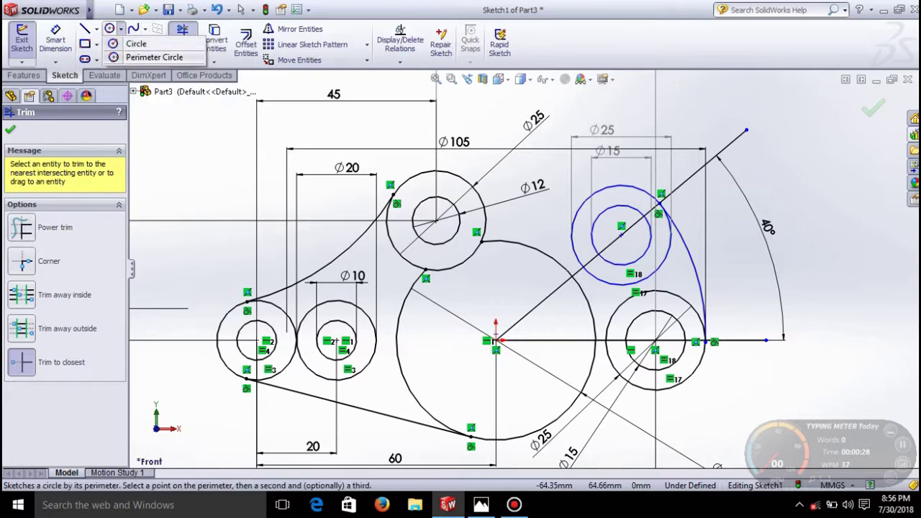
{"action": "left_click", "coordinate": [155, 59]}
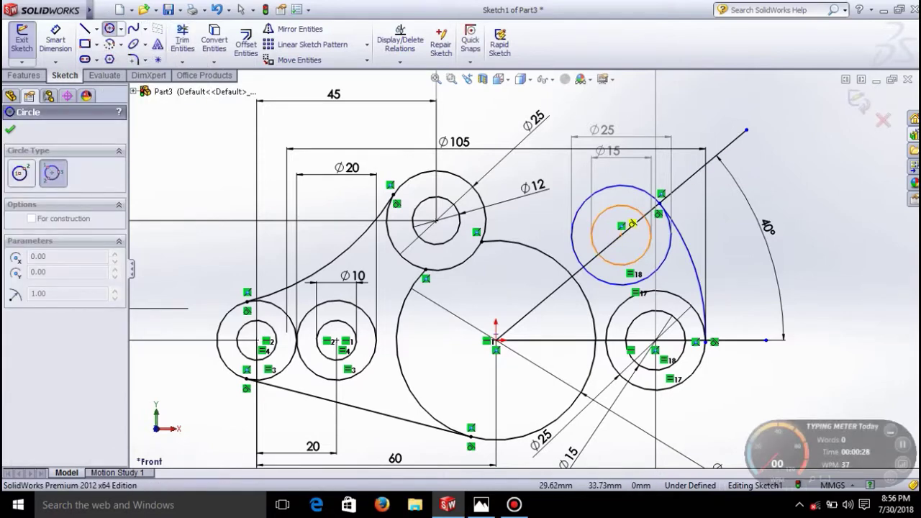
{"action": "left_click", "coordinate": [623, 225]}
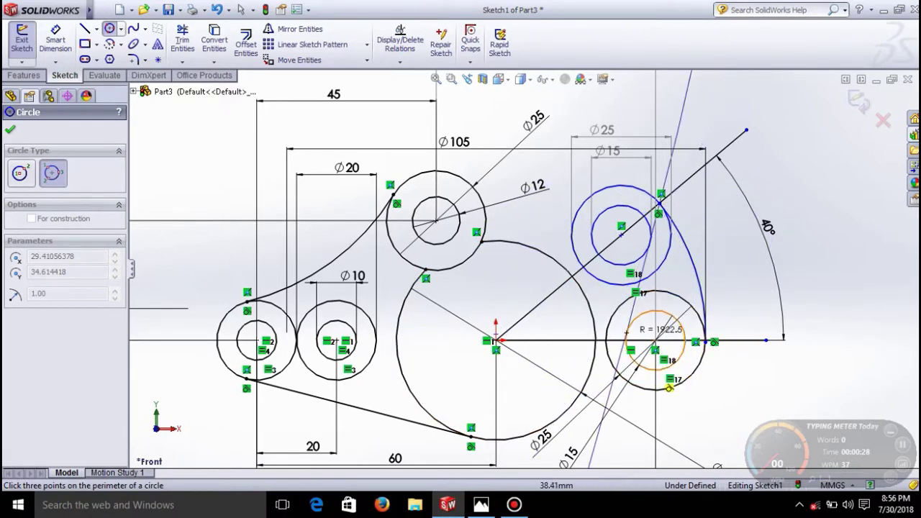
{"action": "key", "text": "Escape"}
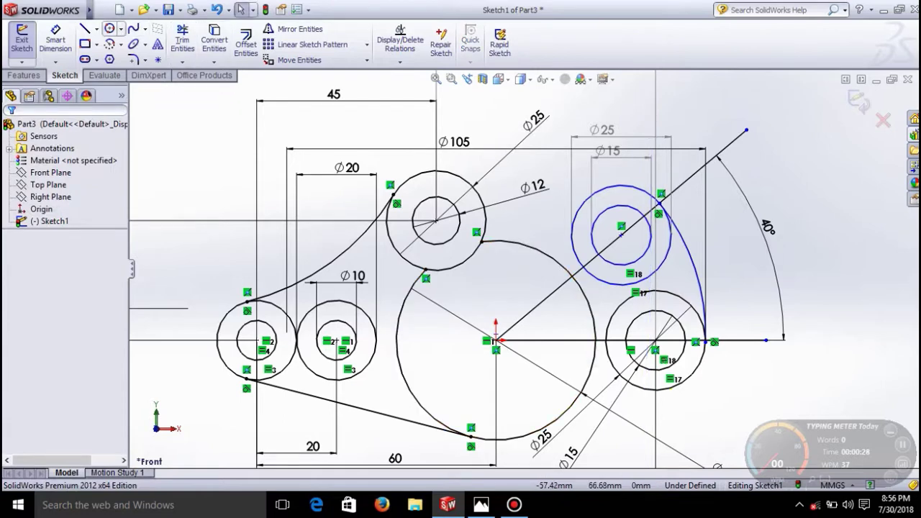
{"action": "key", "text": "Return"}
{"action": "left_click", "coordinate": [631, 224]}
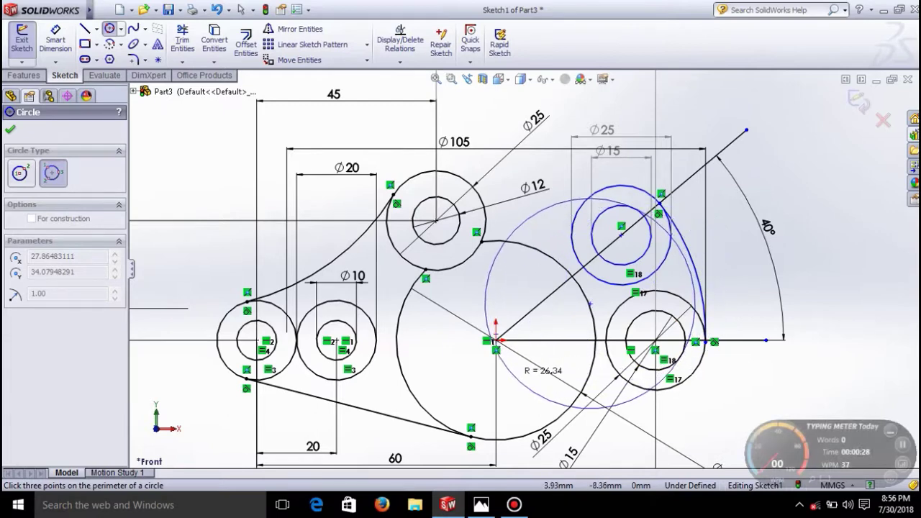
{"action": "left_click", "coordinate": [591, 303]}
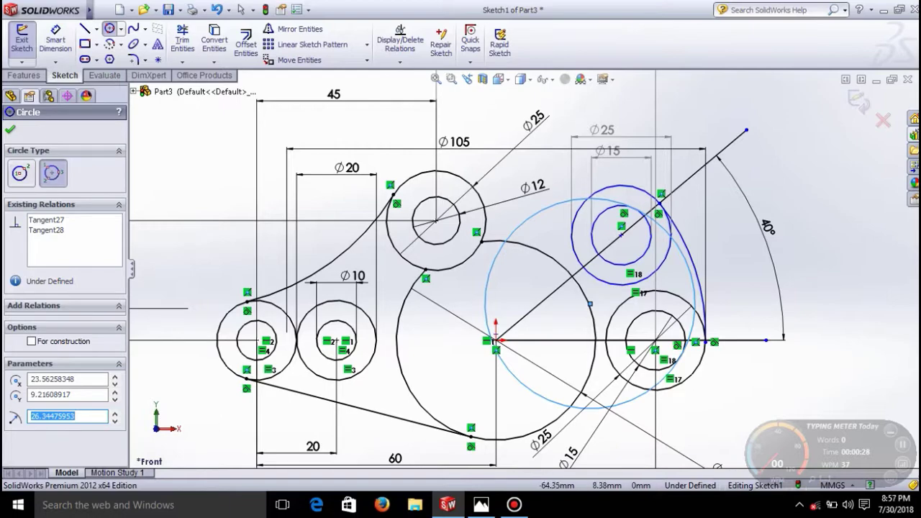
Step: Check the slot radii in the reference drawing in Photos and dimension the new tangent circle's diameter as 95 mm
{"action": "left_click", "coordinate": [481, 504]}
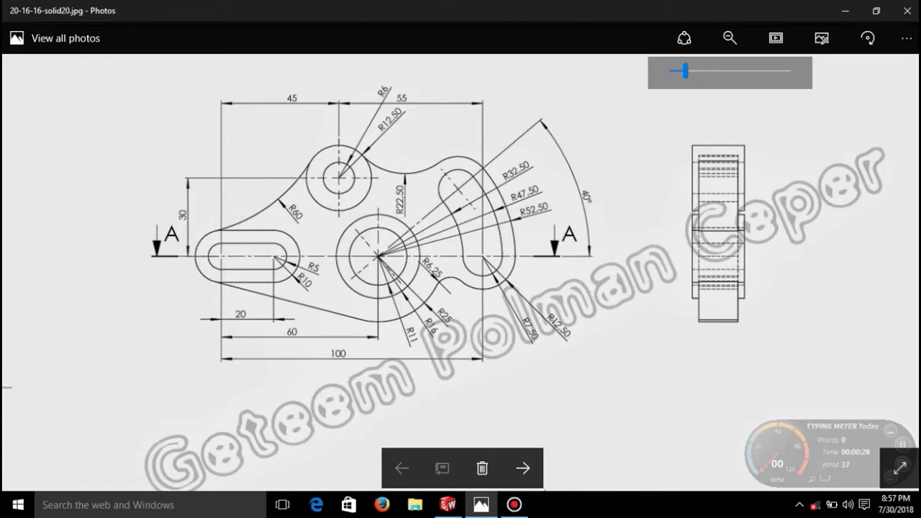
{"action": "left_click", "coordinate": [448, 504]}
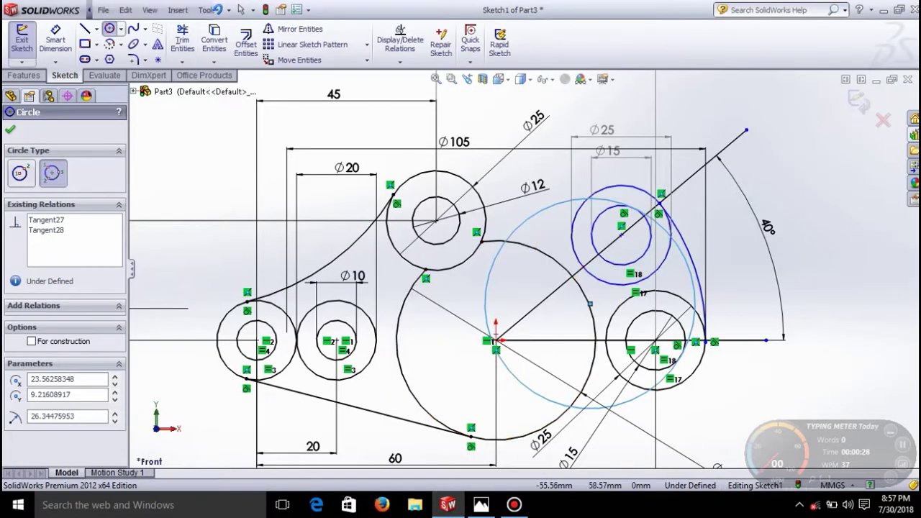
{"action": "left_click", "coordinate": [56, 39]}
{"action": "left_click", "coordinate": [485, 288]}
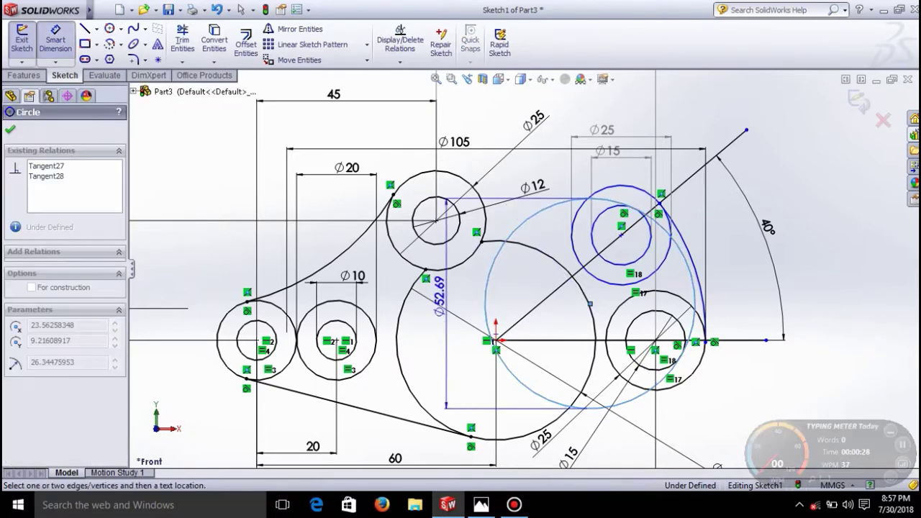
{"action": "left_click", "coordinate": [435, 320]}
{"action": "type", "text": "95"}
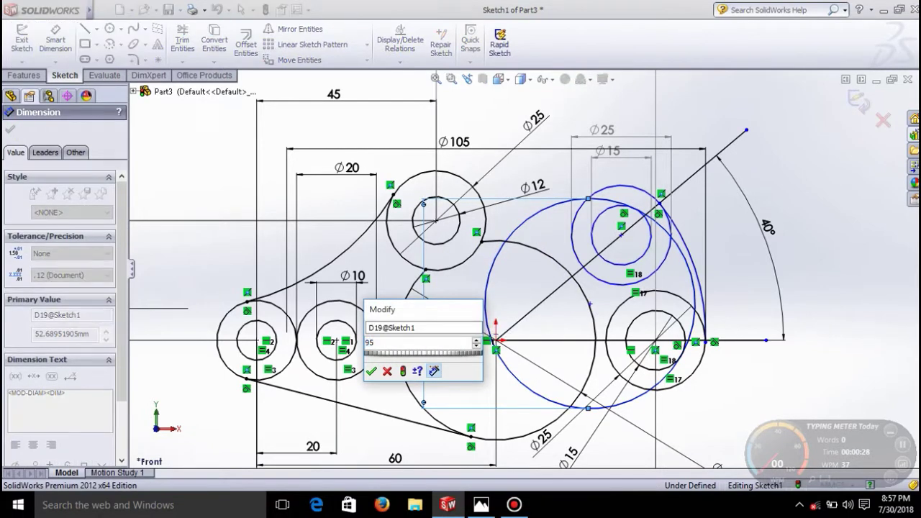
{"action": "key", "text": "Return"}
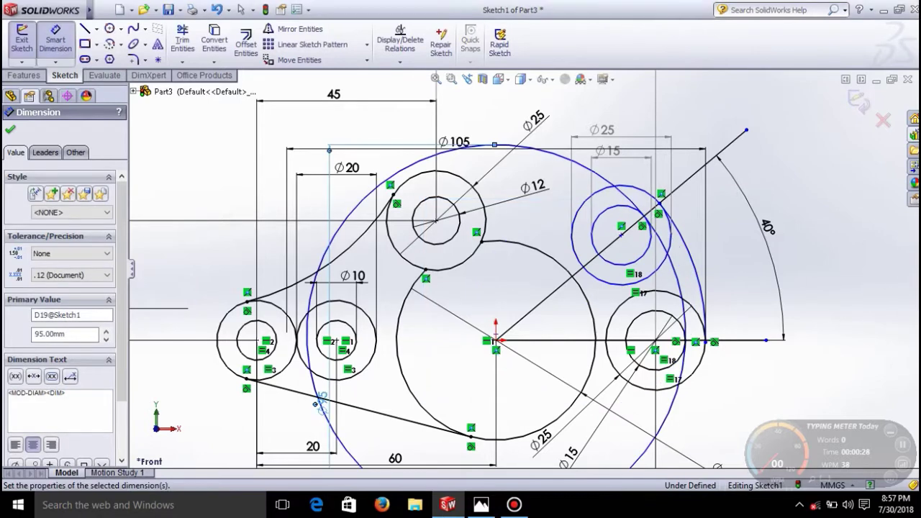
Step: Trim the 95 mm tangent circle down to the outer slot arc joining the two 15 mm circles
{"action": "left_click", "coordinate": [183, 40]}
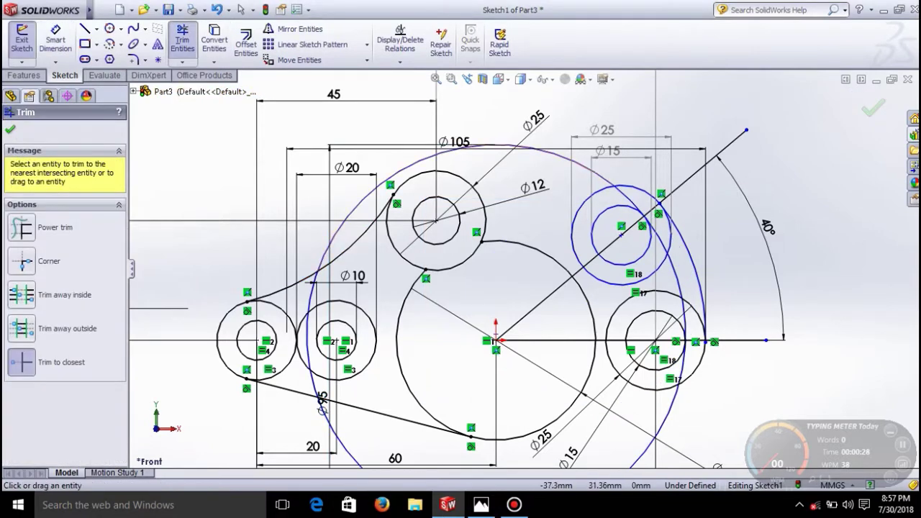
{"action": "left_click", "coordinate": [337, 234]}
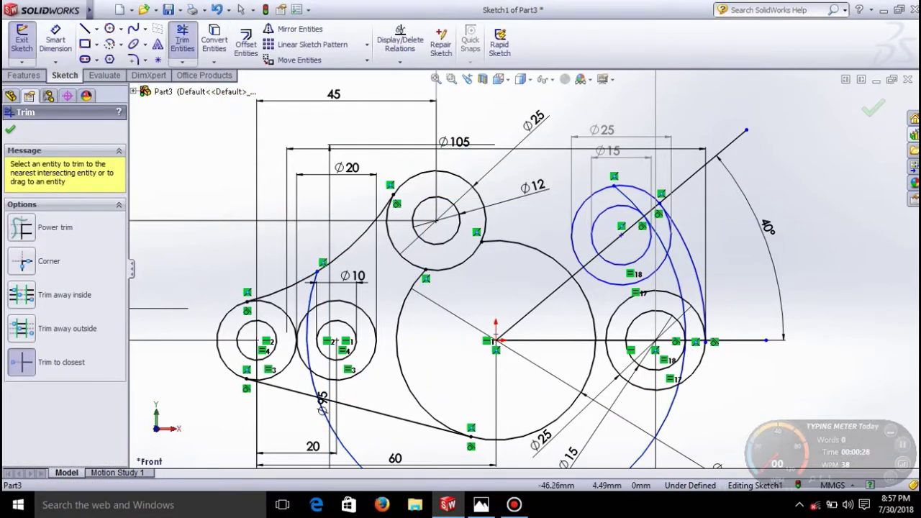
{"action": "scroll", "coordinate": [273, 444], "scroll_direction": "down", "scroll_amount": 3}
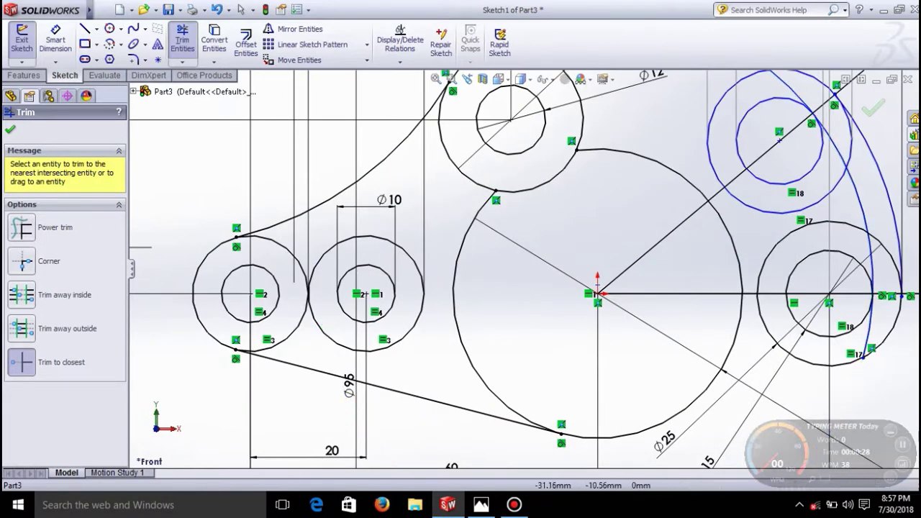
{"action": "scroll", "coordinate": [522, 270], "scroll_direction": "up", "scroll_amount": 3}
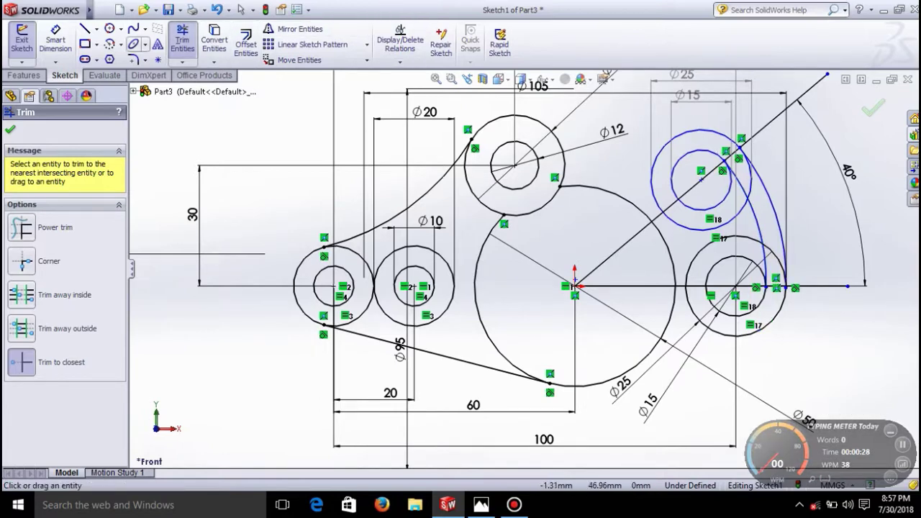
Step: Sketch a perimeter circle of about 13 mm radius tangent to the two 15 mm circles on their sides facing the origin
{"action": "left_click", "coordinate": [109, 28]}
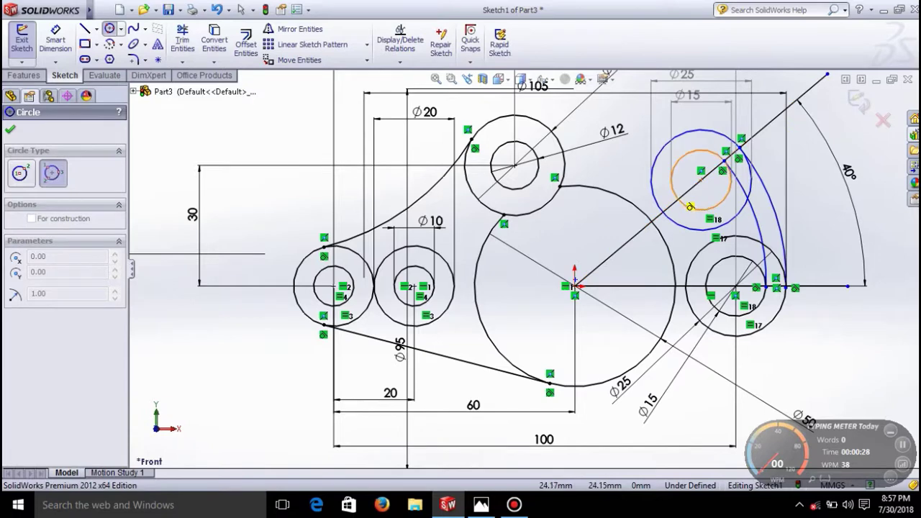
{"action": "left_click", "coordinate": [691, 208]}
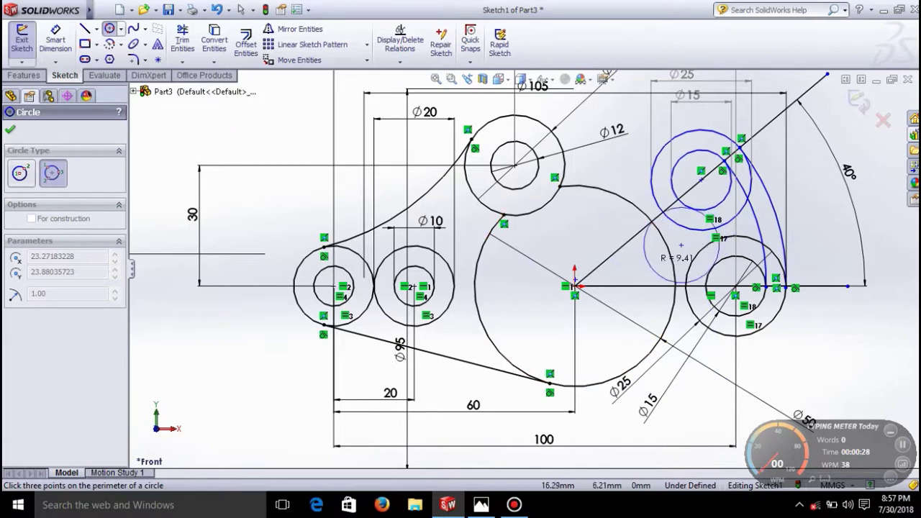
{"action": "left_click", "coordinate": [627, 272]}
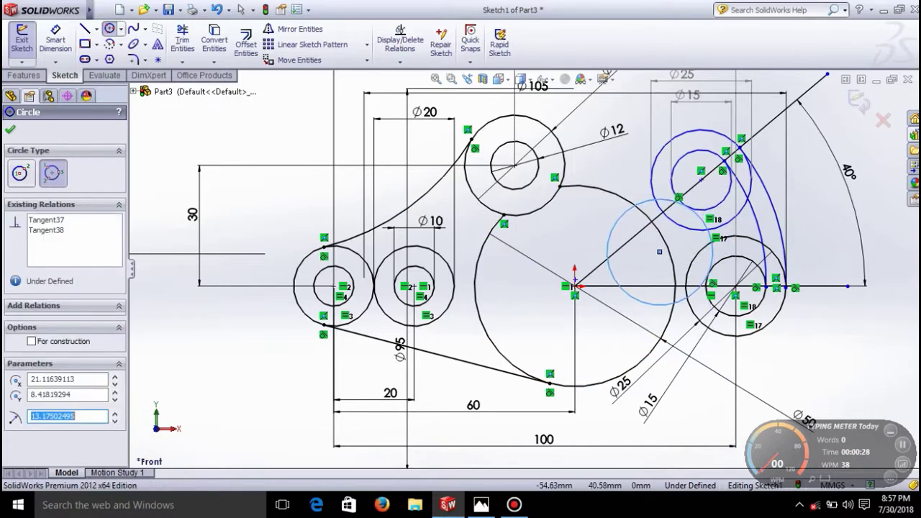
Step: Check the inner slot radius in the reference drawing in Photos and dimension the inner tangent circle's diameter as 65 mm
{"action": "left_click", "coordinate": [56, 40]}
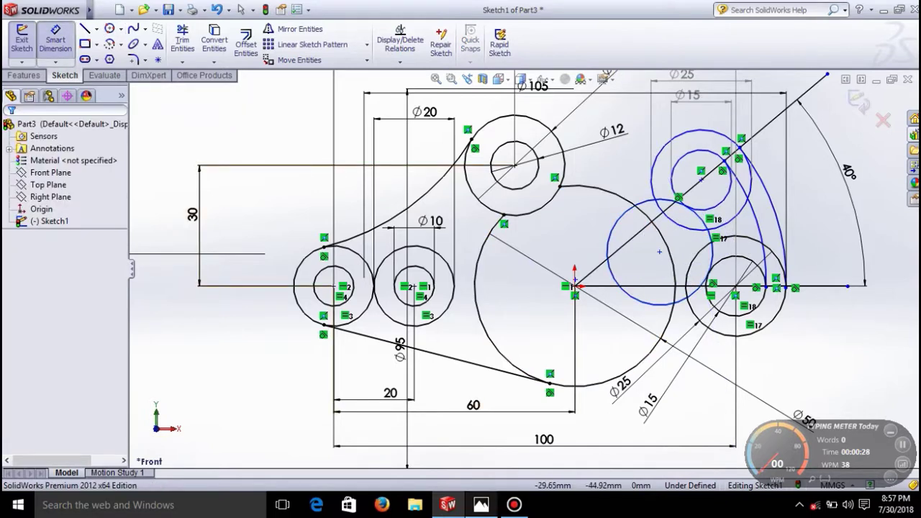
{"action": "left_click", "coordinate": [481, 504]}
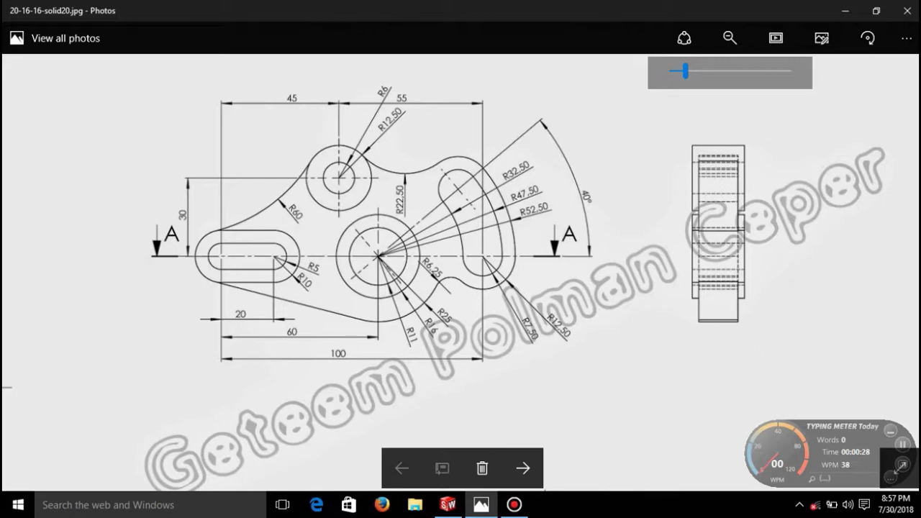
{"action": "left_click", "coordinate": [448, 505]}
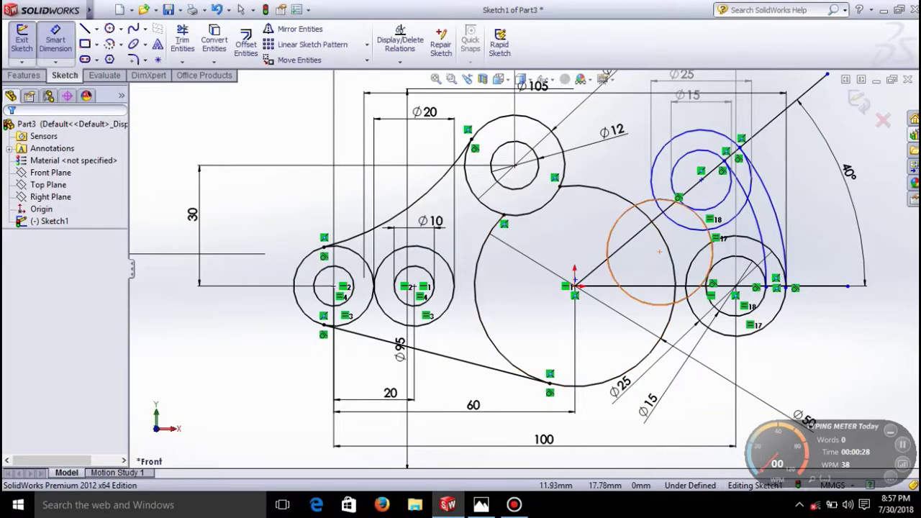
{"action": "left_click", "coordinate": [624, 215]}
{"action": "left_click", "coordinate": [479, 268]}
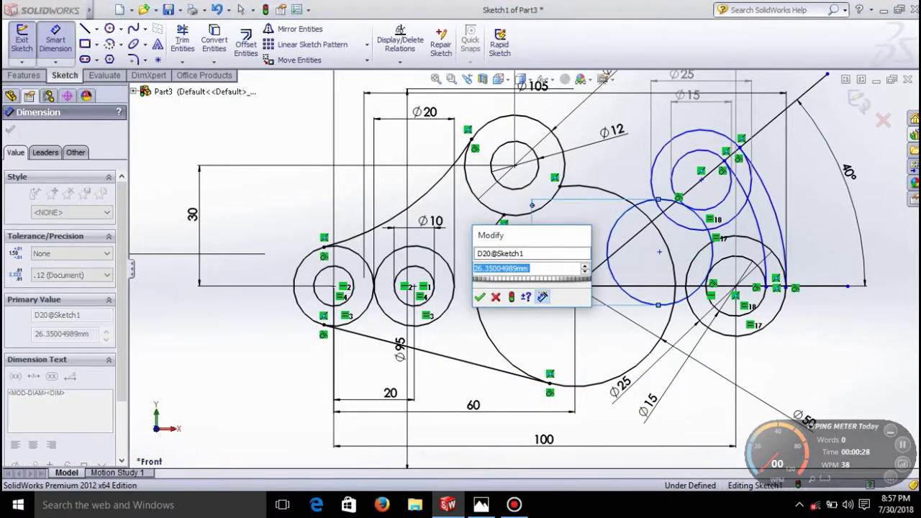
{"action": "type", "text": "65"}
{"action": "key", "text": "Return"}
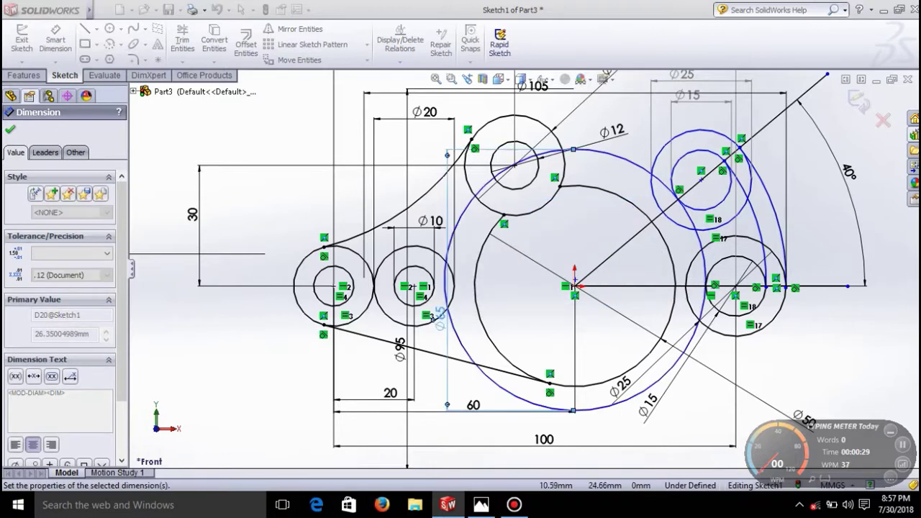
Step: Trim the 65 mm tangent circle down to the inner slot arc joining the two 15 mm circles
{"action": "left_click", "coordinate": [183, 40]}
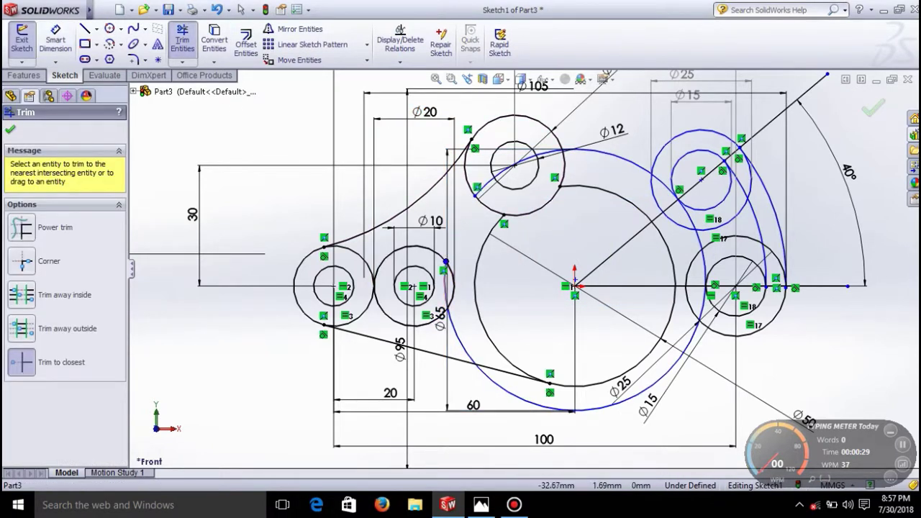
{"action": "left_click", "coordinate": [443, 281]}
{"action": "left_click", "coordinate": [457, 335]}
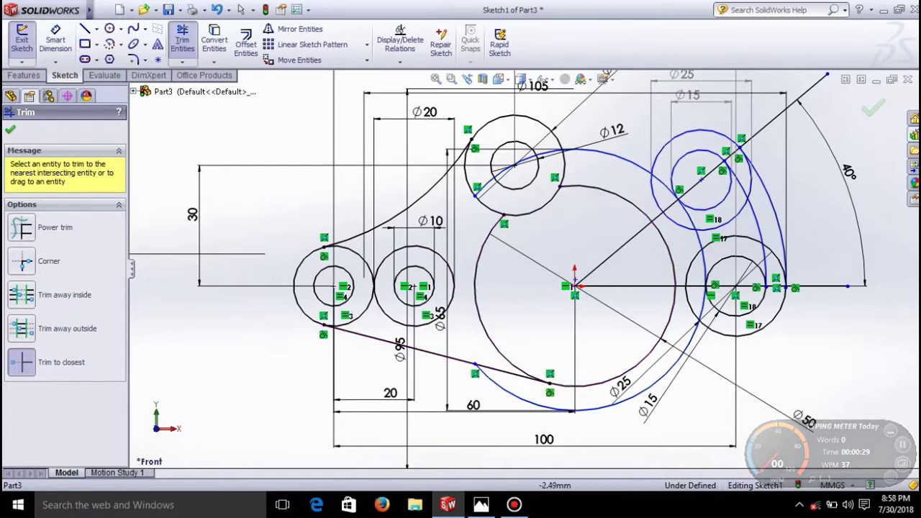
{"action": "left_click", "coordinate": [649, 389]}
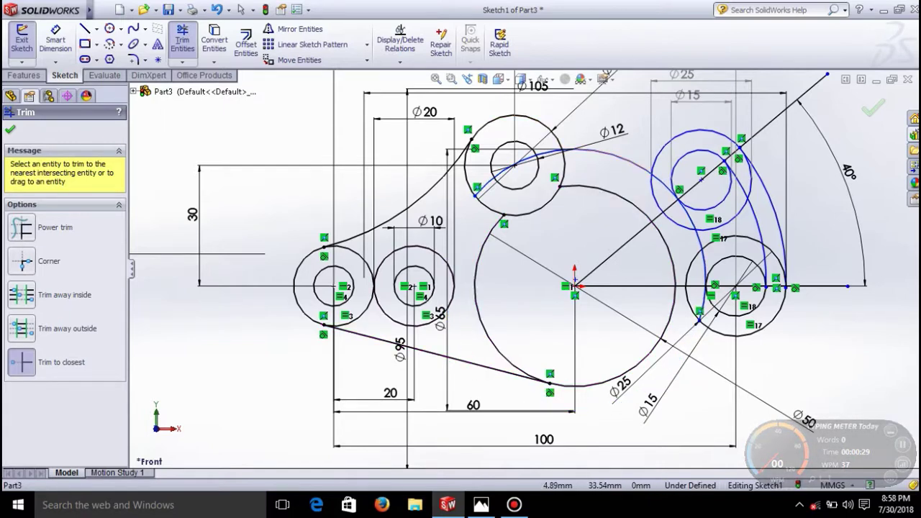
{"action": "left_click", "coordinate": [594, 152]}
{"action": "scroll", "coordinate": [523, 149], "scroll_direction": "down", "scroll_amount": 5}
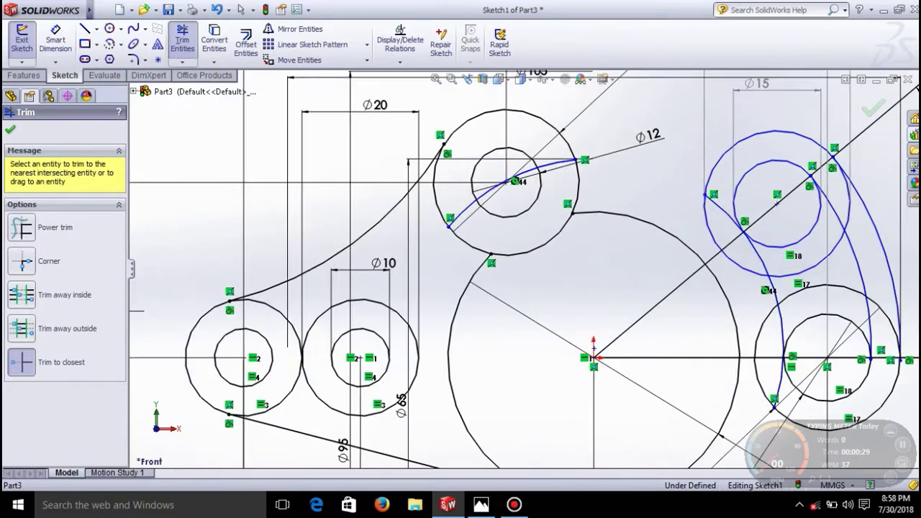
{"action": "left_click", "coordinate": [511, 186]}
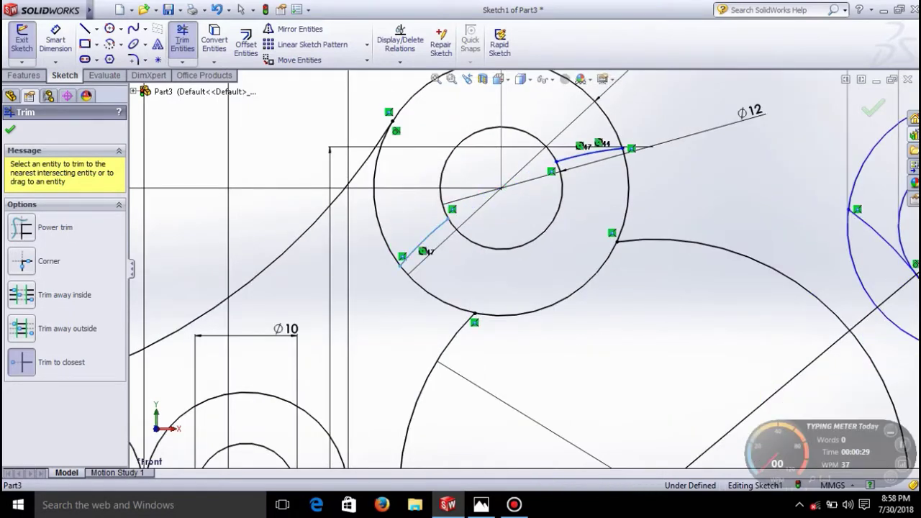
{"action": "left_click", "coordinate": [596, 144]}
{"action": "scroll", "coordinate": [525, 260], "scroll_direction": "up", "scroll_amount": 2}
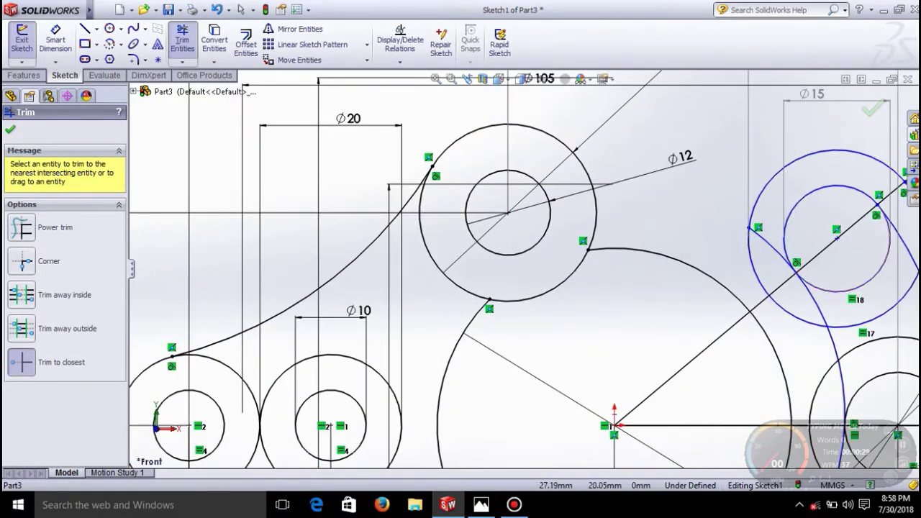
{"action": "left_click", "coordinate": [772, 245]}
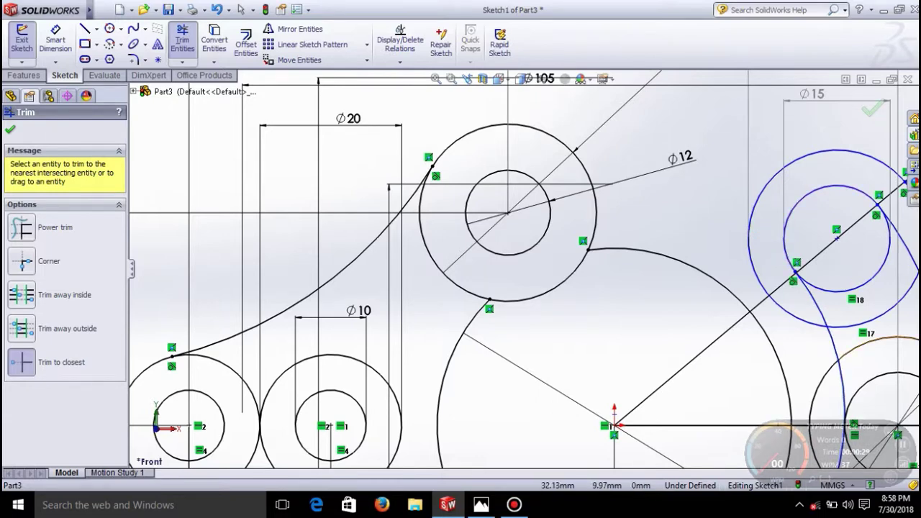
{"action": "scroll", "coordinate": [523, 270], "scroll_direction": "up", "scroll_amount": 2}
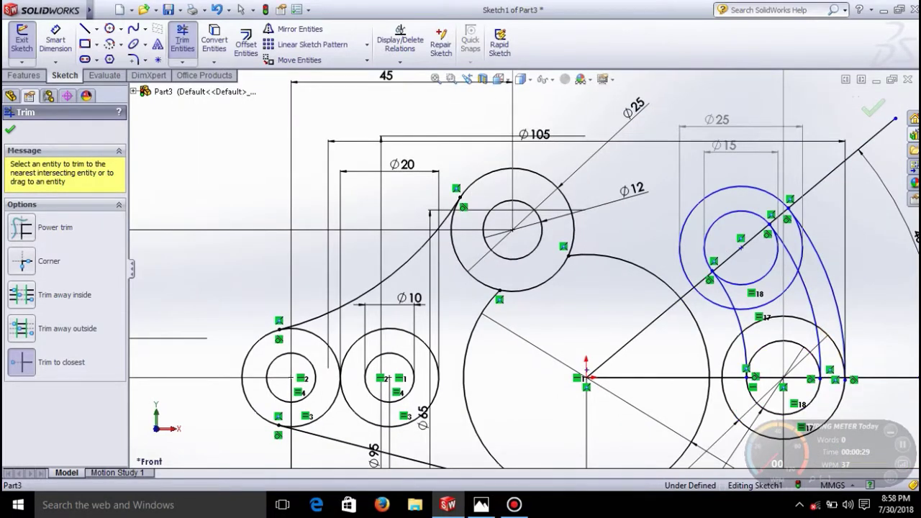
Step: Trim away the facing inner portions of the 15 mm and 25 mm circles at both ends of the curved slot
{"action": "scroll", "coordinate": [894, 331], "scroll_direction": "down", "scroll_amount": 2}
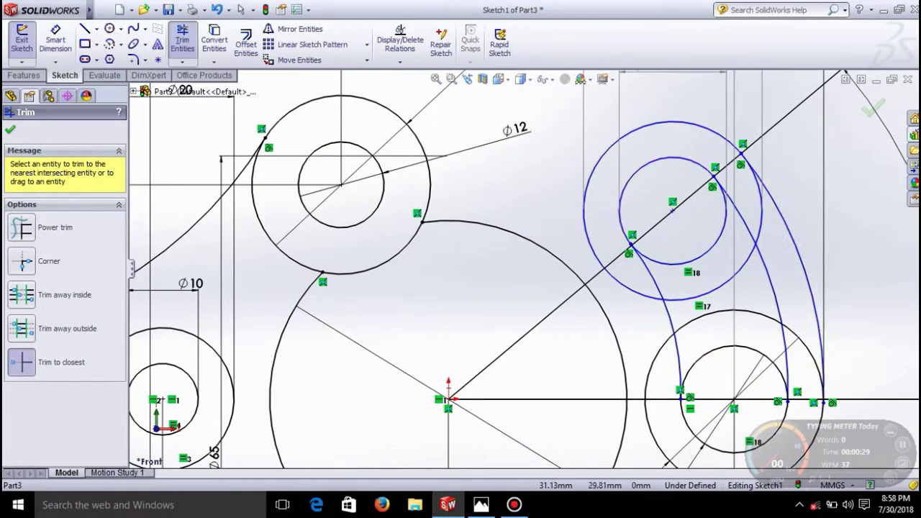
{"action": "left_click", "coordinate": [711, 239]}
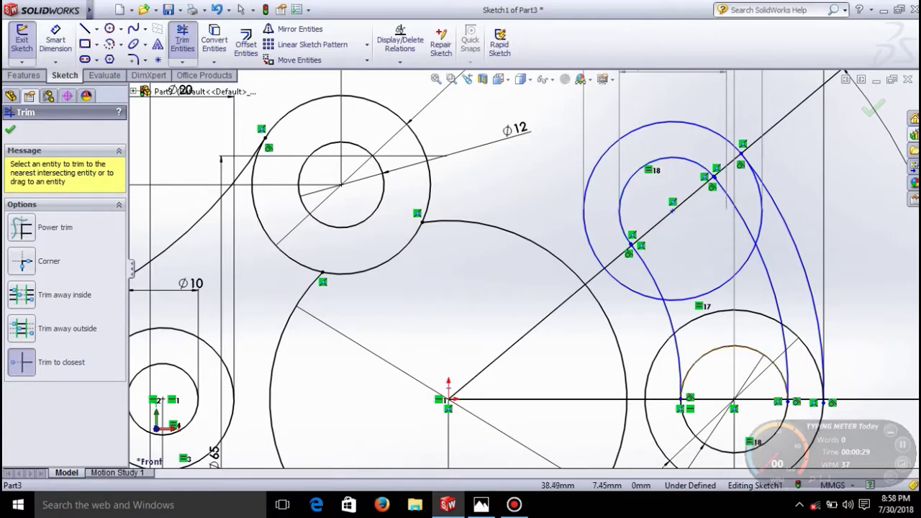
{"action": "left_click", "coordinate": [734, 347]}
{"action": "left_click", "coordinate": [734, 311]}
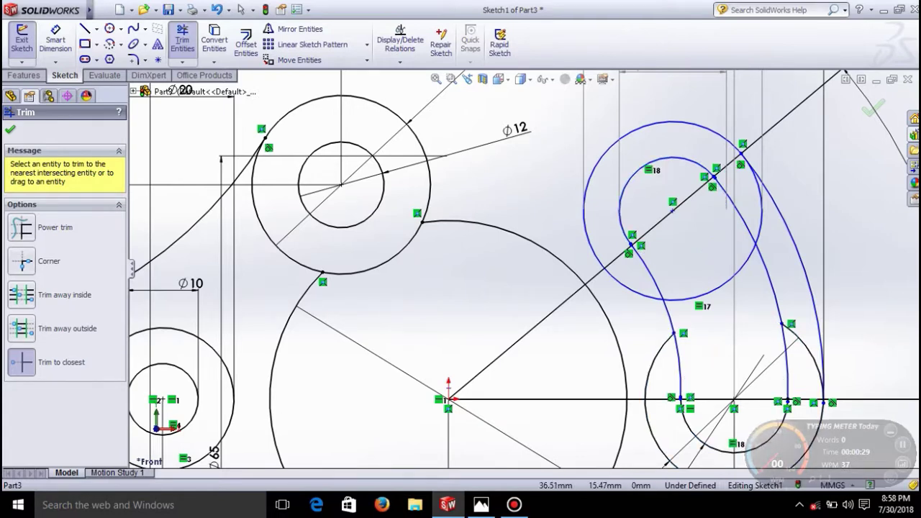
{"action": "left_click", "coordinate": [709, 292]}
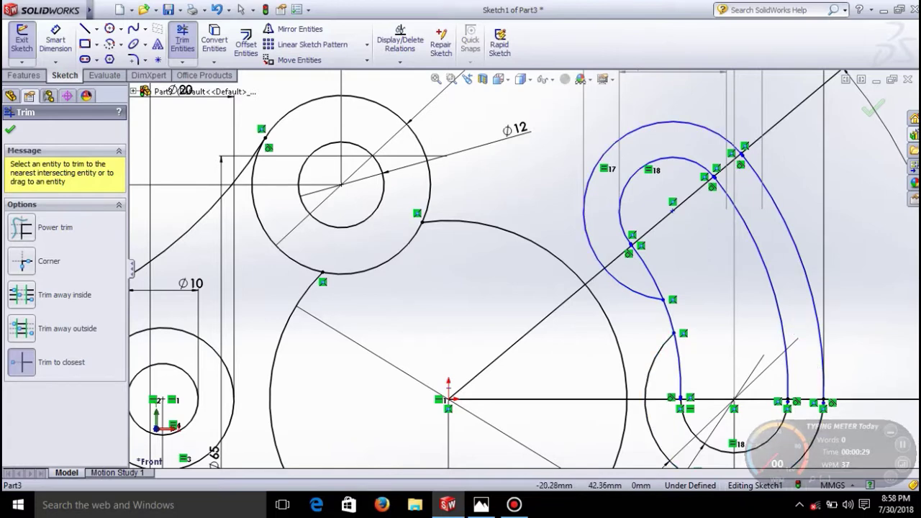
Step: Sketch a perimeter circle of about 11.8 mm radius tangent to the upper boss's 25 mm circle and the 25 mm arc around the slot's upper end
{"action": "left_click", "coordinate": [109, 28]}
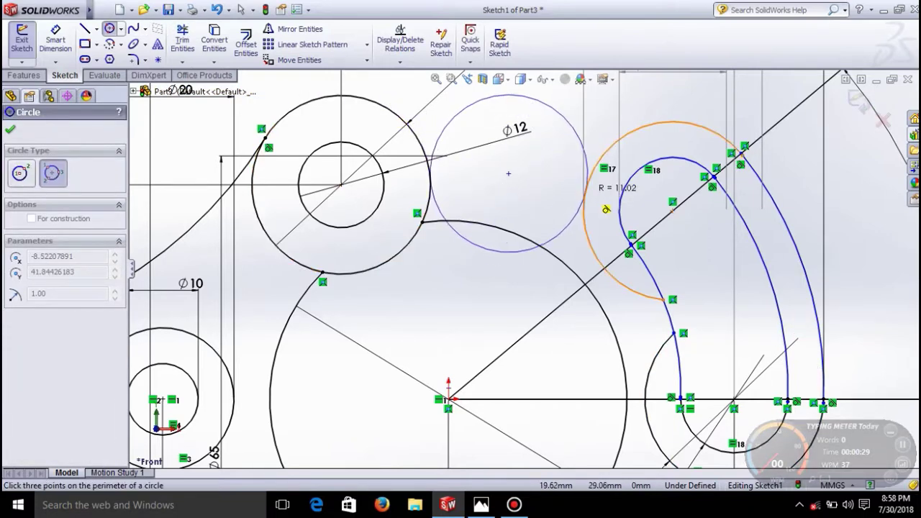
{"action": "left_click", "coordinate": [585, 192]}
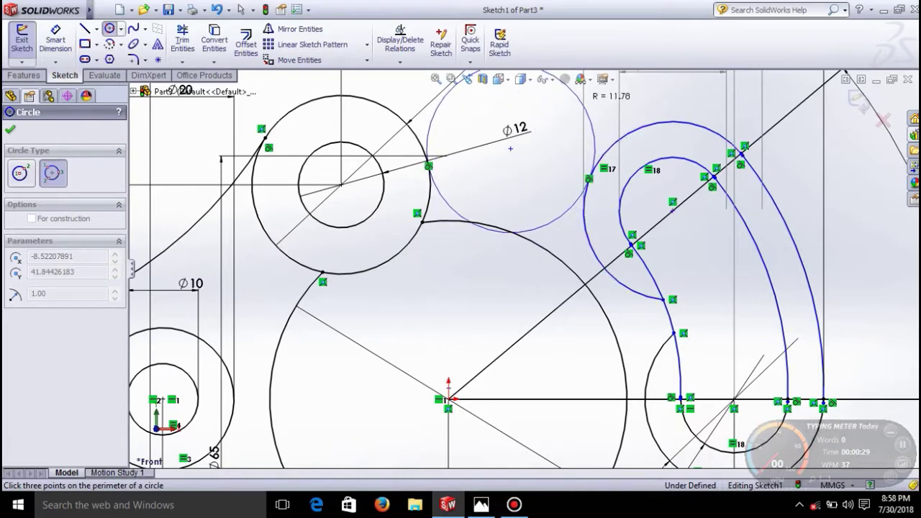
{"action": "left_click", "coordinate": [583, 109]}
{"action": "scroll", "coordinate": [537, 119], "scroll_direction": "up", "scroll_amount": 2}
Step: Check the connecting arc's radius in the reference drawing in Photos and dimension the new tangent circle's diameter as 45 mm
{"action": "left_click", "coordinate": [56, 40]}
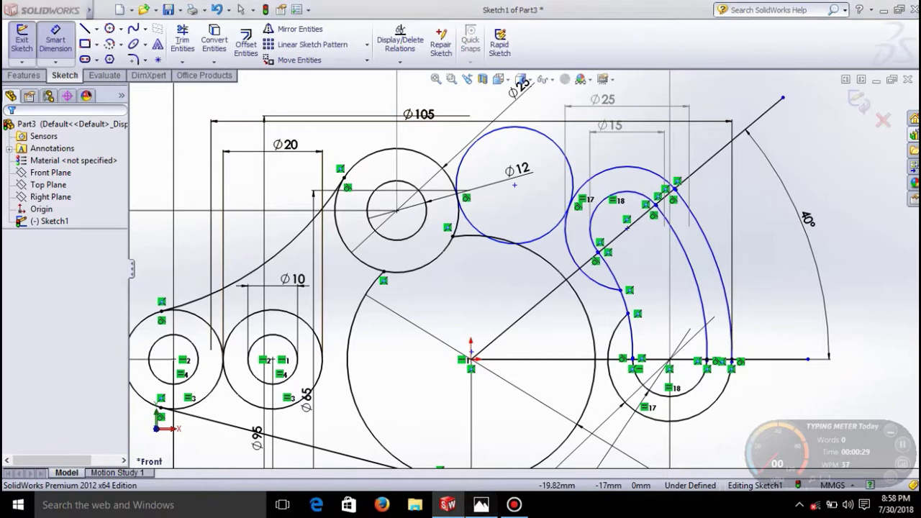
{"action": "left_click", "coordinate": [481, 505]}
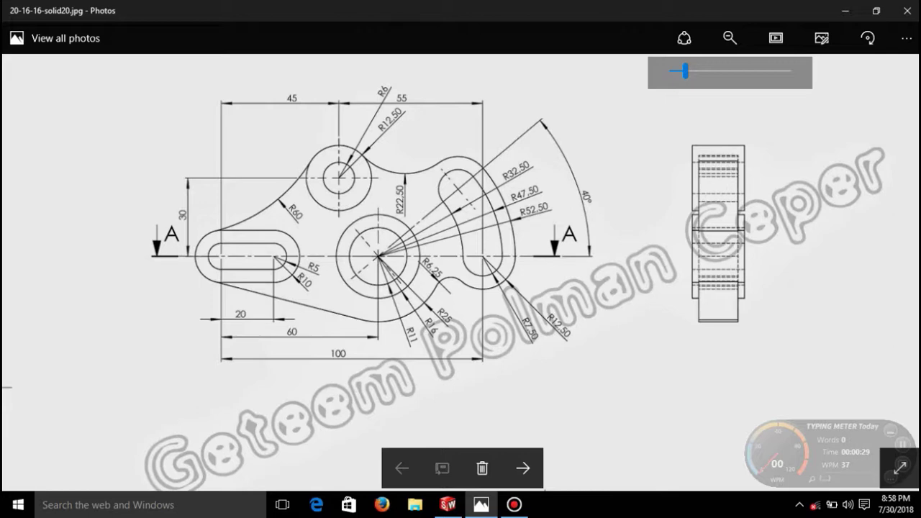
{"action": "left_click", "coordinate": [448, 505]}
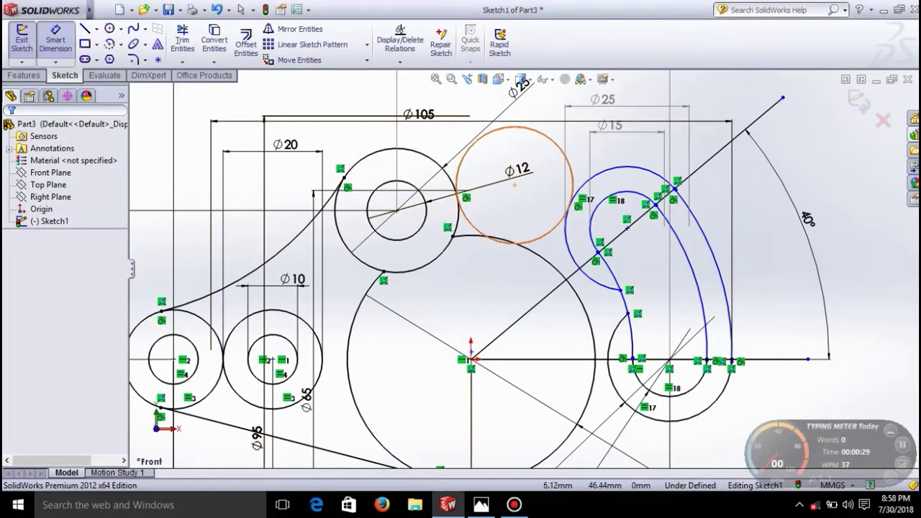
{"action": "left_click", "coordinate": [514, 127]}
{"action": "left_click", "coordinate": [513, 91]}
{"action": "type", "text": "4"}
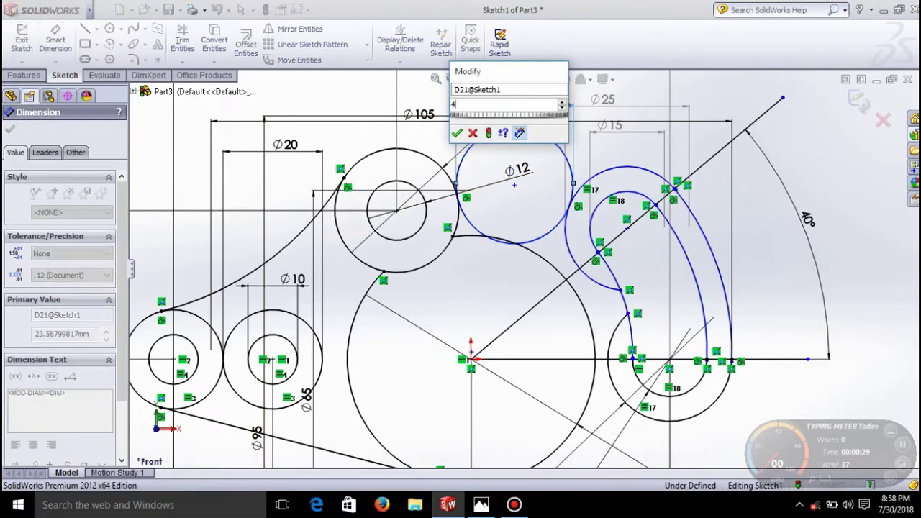
{"action": "type", "text": "5"}
{"action": "key", "text": "Return"}
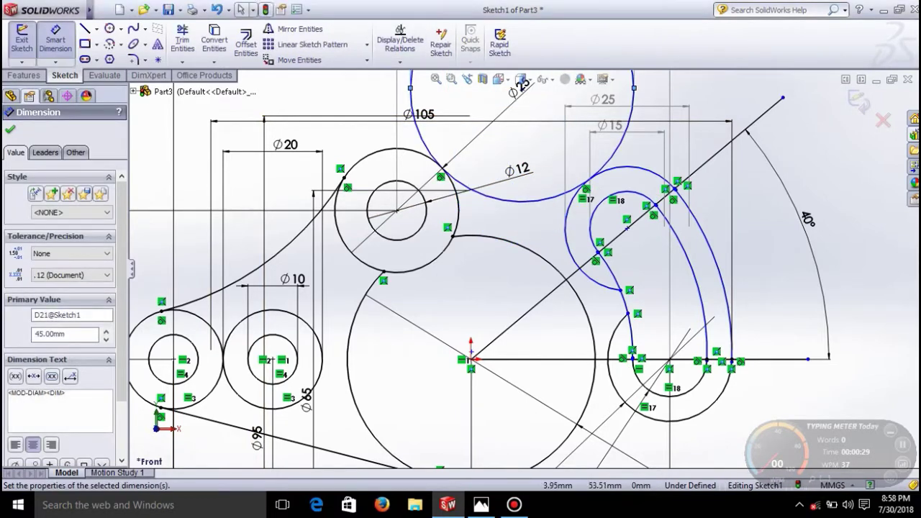
Step: Trim the 45 mm circle down to the concave arc joining the upper boss to the slot's outer contour
{"action": "left_click", "coordinate": [183, 41]}
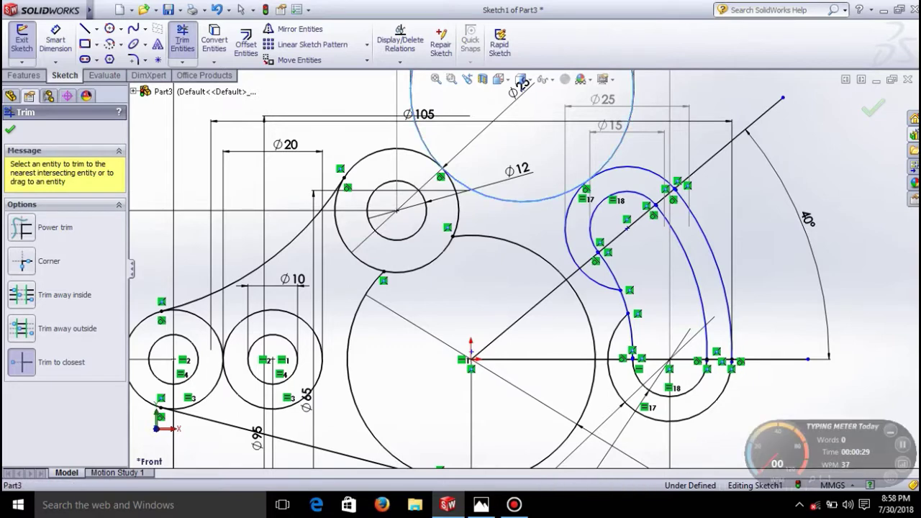
{"action": "left_click", "coordinate": [413, 111]}
{"action": "scroll", "coordinate": [524, 268], "scroll_direction": "up", "scroll_amount": 3}
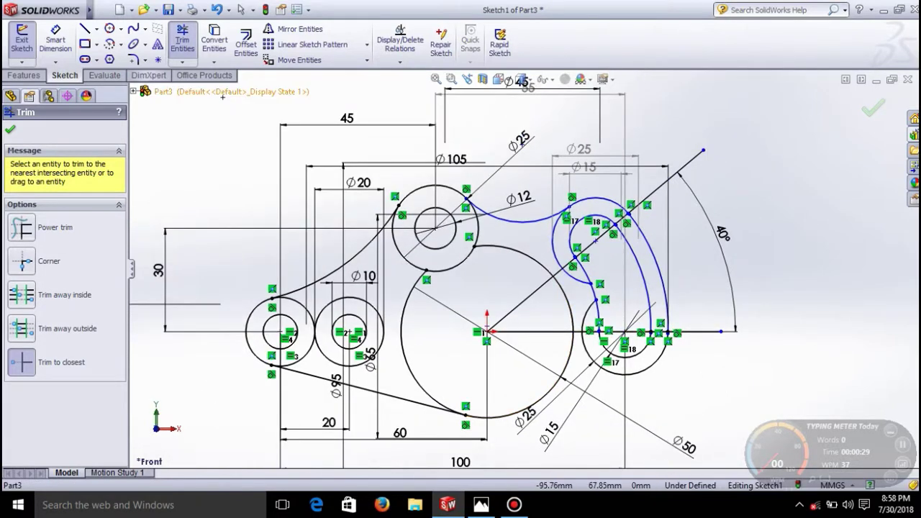
{"action": "left_click", "coordinate": [109, 29]}
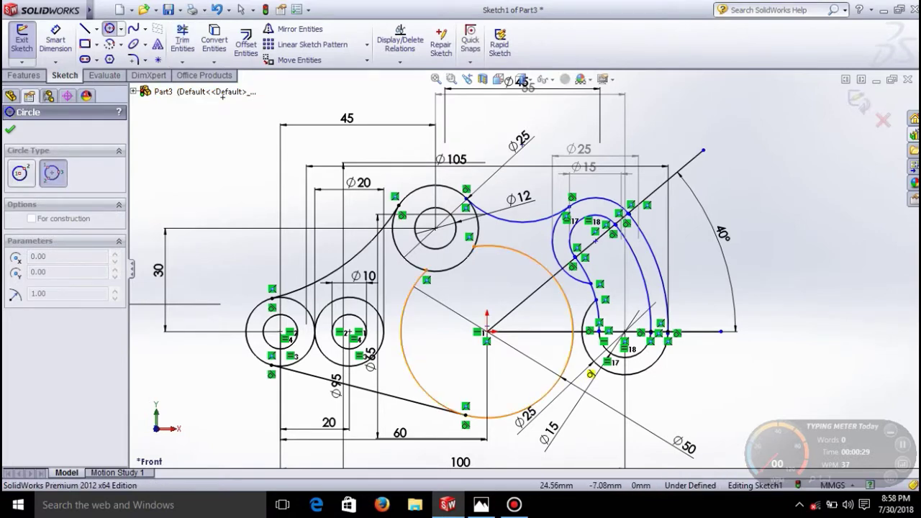
{"action": "left_click", "coordinate": [570, 356]}
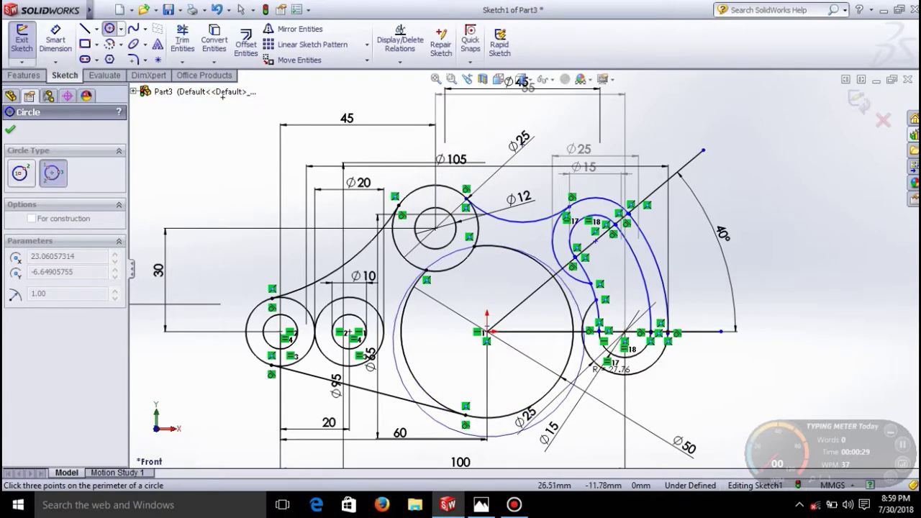
{"action": "key", "text": "Escape"}
{"action": "left_click", "coordinate": [110, 29]}
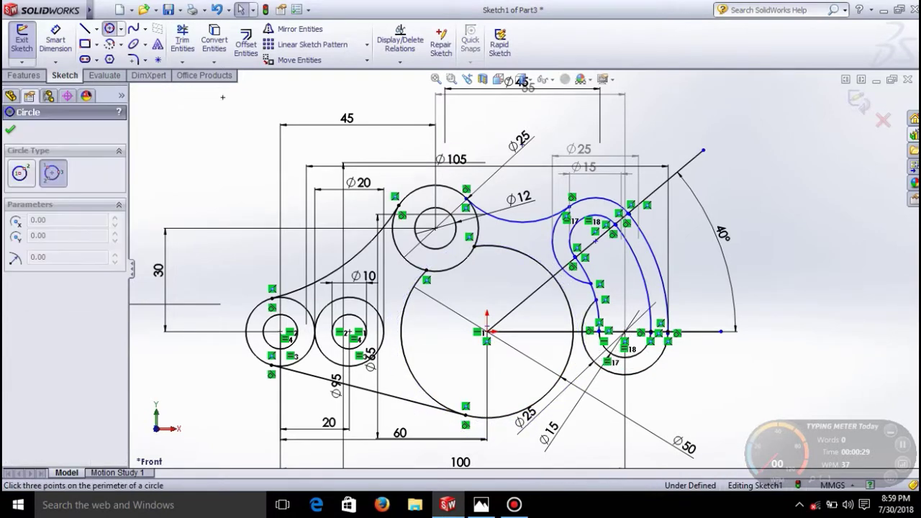
{"action": "left_click", "coordinate": [623, 391]}
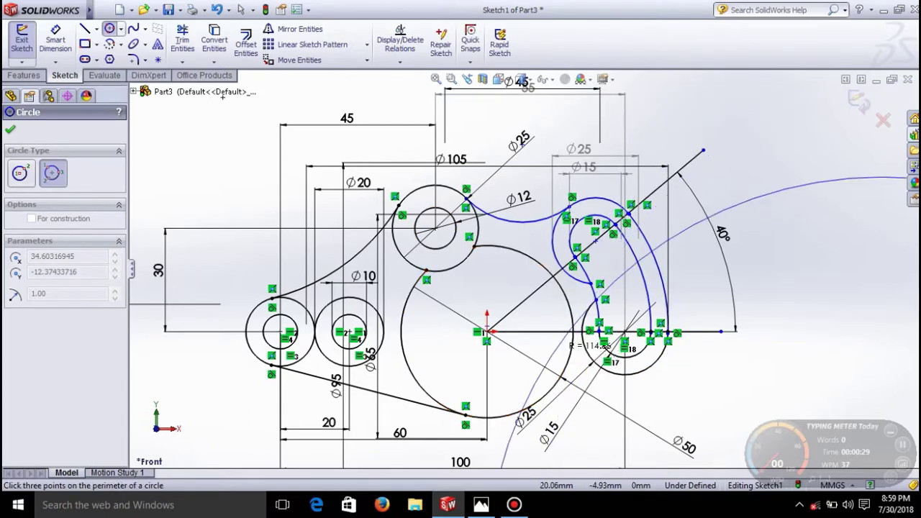
{"action": "left_click", "coordinate": [109, 29]}
Step: Sketch a perimeter circle about 4.1 mm in diameter tangent to the 50 mm circle and the 25 mm arc around the slot's lower end
{"action": "left_click", "coordinate": [109, 29]}
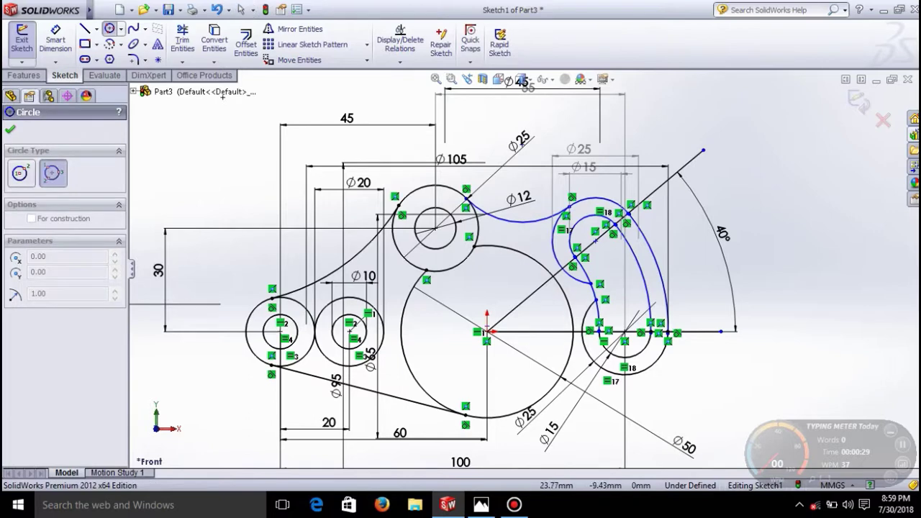
{"action": "left_click", "coordinate": [580, 342]}
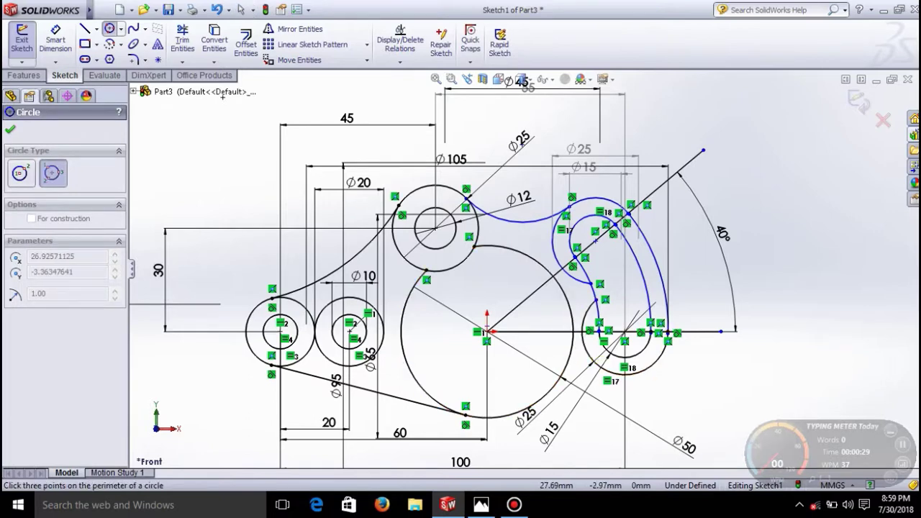
{"action": "left_click", "coordinate": [582, 356]}
{"action": "key", "text": "Escape"}
Step: Check the lower fillet radius in the reference drawing in Photos and dimension the small tangent circle's diameter as 12.5 mm
{"action": "scroll", "coordinate": [617, 358], "scroll_direction": "down", "scroll_amount": 1}
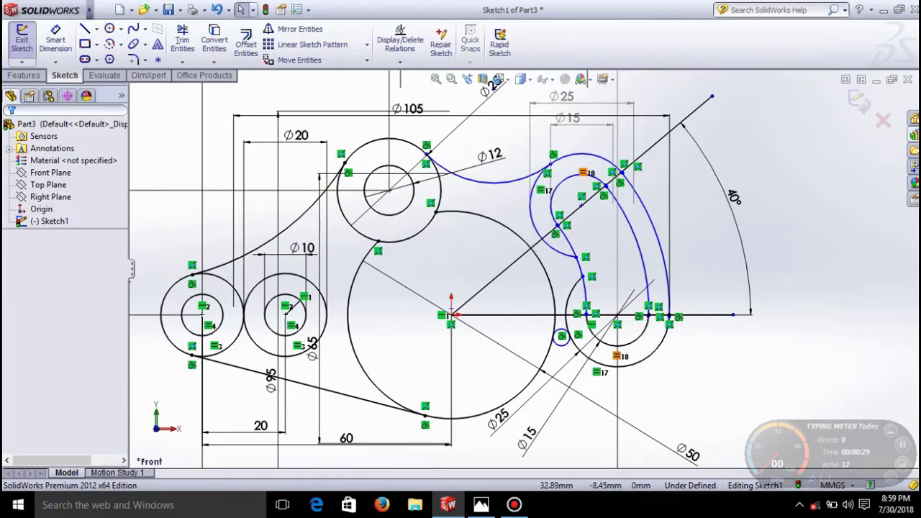
{"action": "scroll", "coordinate": [574, 358], "scroll_direction": "down", "scroll_amount": 3}
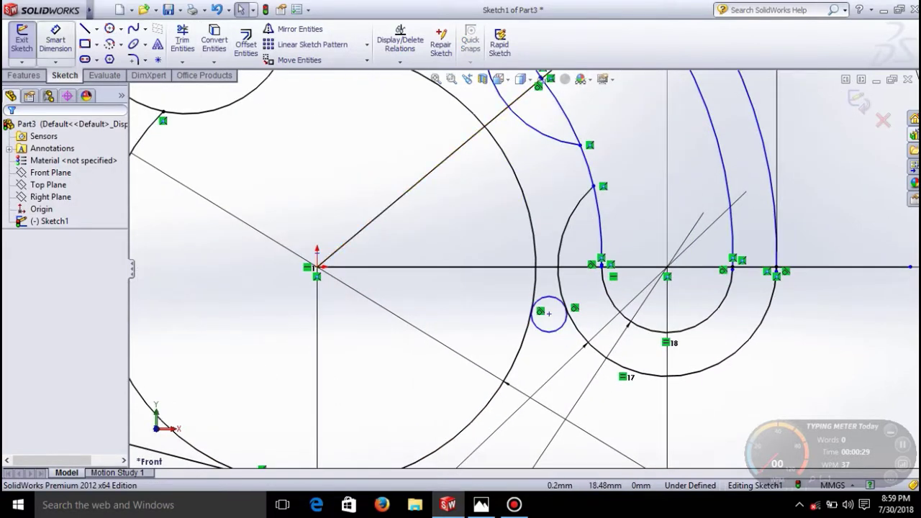
{"action": "left_click", "coordinate": [56, 40]}
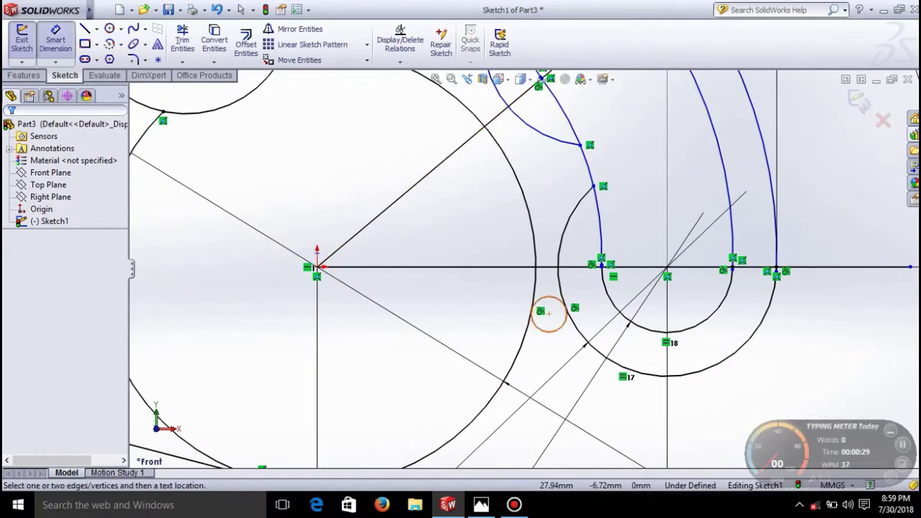
{"action": "left_click", "coordinate": [548, 313]}
{"action": "left_click", "coordinate": [541, 403]}
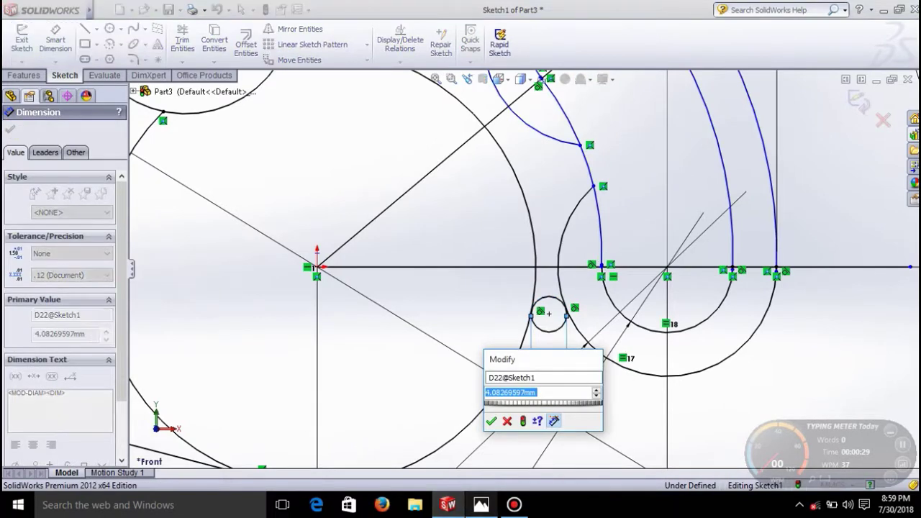
{"action": "left_click", "coordinate": [481, 505]}
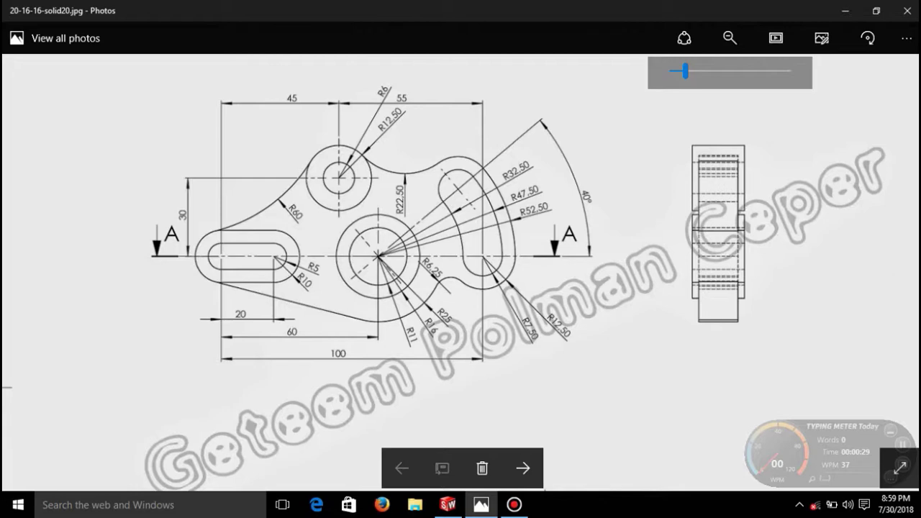
{"action": "left_click", "coordinate": [447, 505]}
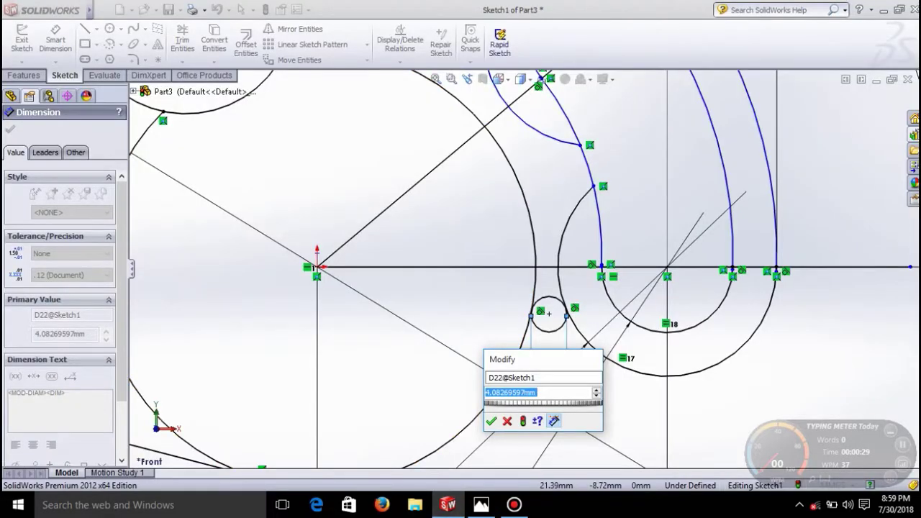
{"action": "type", "text": "12"}
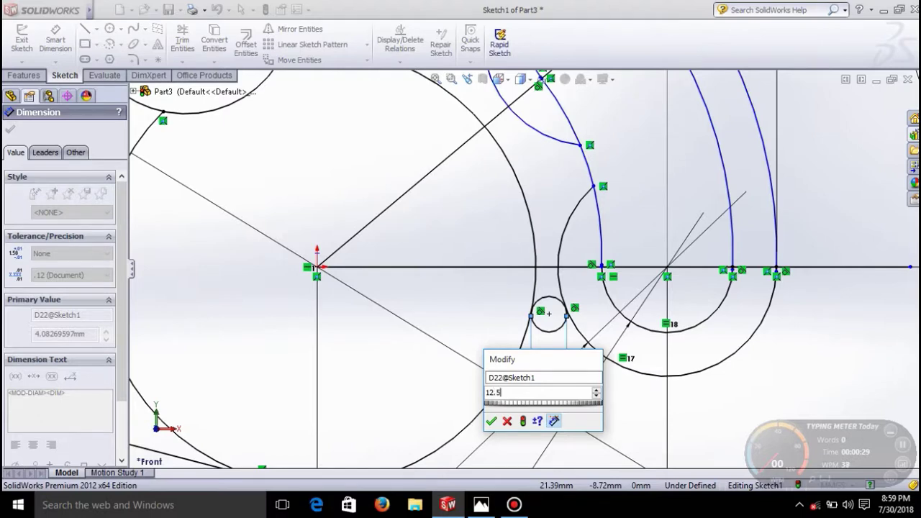
{"action": "type", "text": ".5"}
{"action": "key", "text": "Return"}
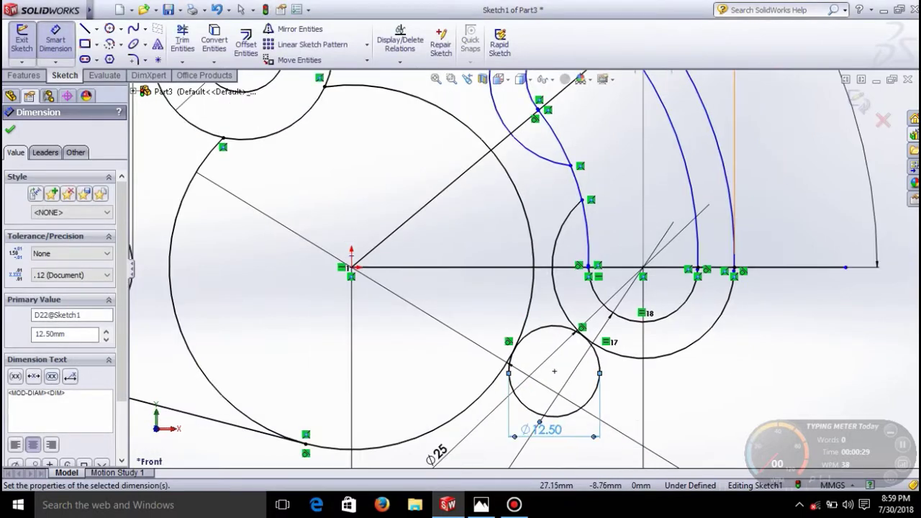
Step: Trim the 12.5 mm circle to a lower fillet arc and remove the excess arcs beside it from the 25 mm and 50 mm circles
{"action": "left_click", "coordinate": [183, 41]}
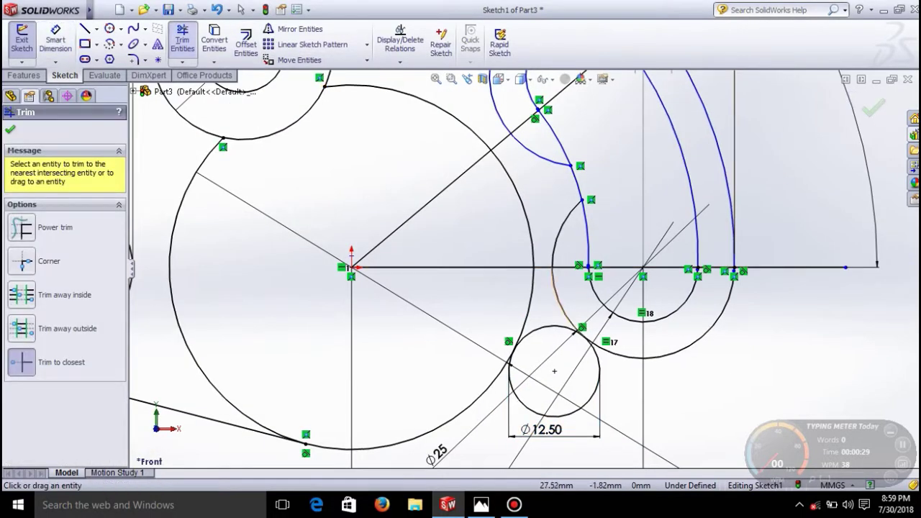
{"action": "left_click", "coordinate": [553, 280]}
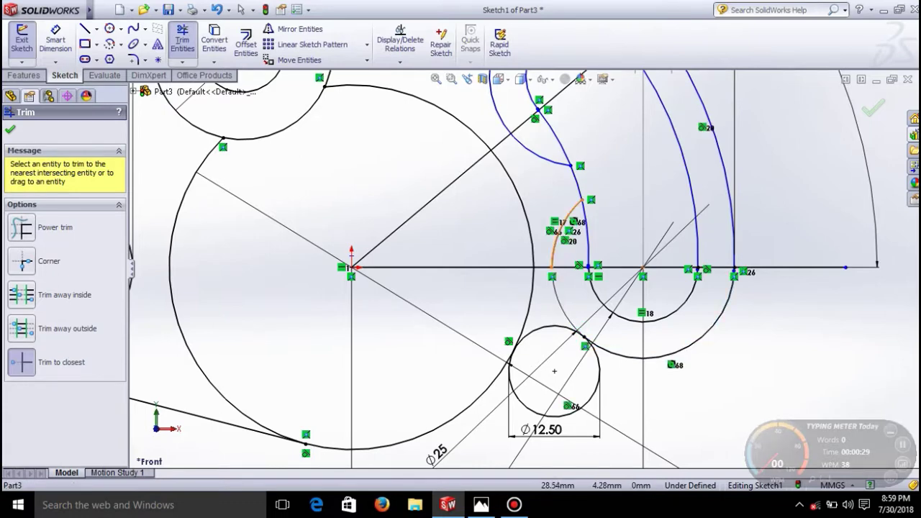
{"action": "left_click", "coordinate": [558, 235]}
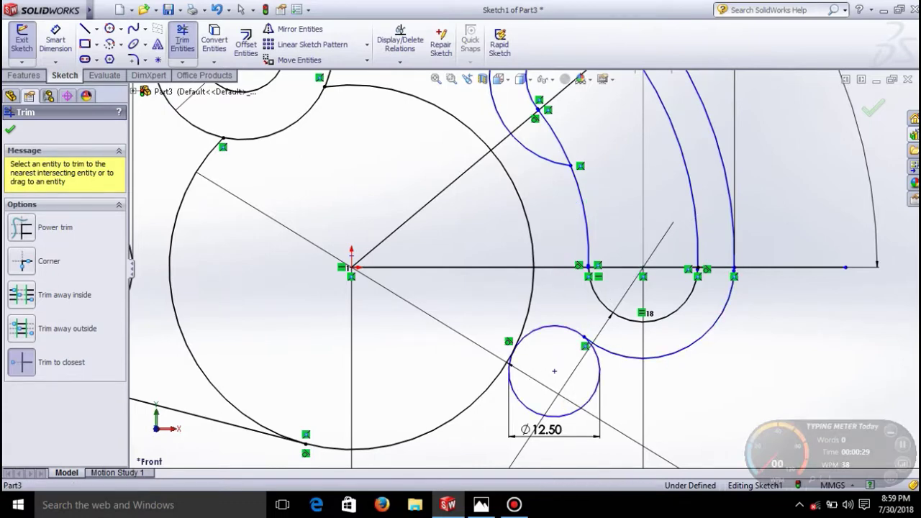
{"action": "left_click", "coordinate": [554, 416]}
{"action": "left_click", "coordinate": [527, 311]}
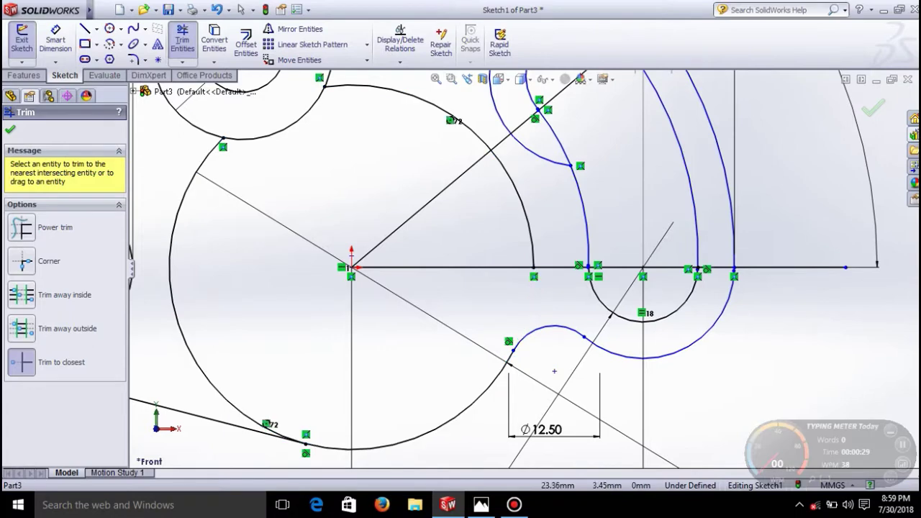
Step: Trim the 50 mm circle's remaining upper-right arcs and the inclined 40° line between the origin and that circle
{"action": "left_click", "coordinate": [461, 127]}
{"action": "left_click", "coordinate": [421, 208]}
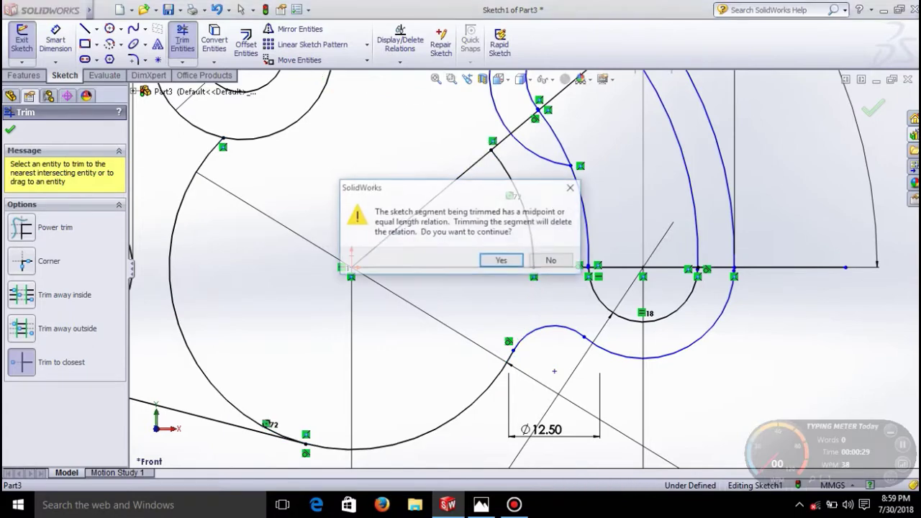
{"action": "left_click", "coordinate": [503, 260]}
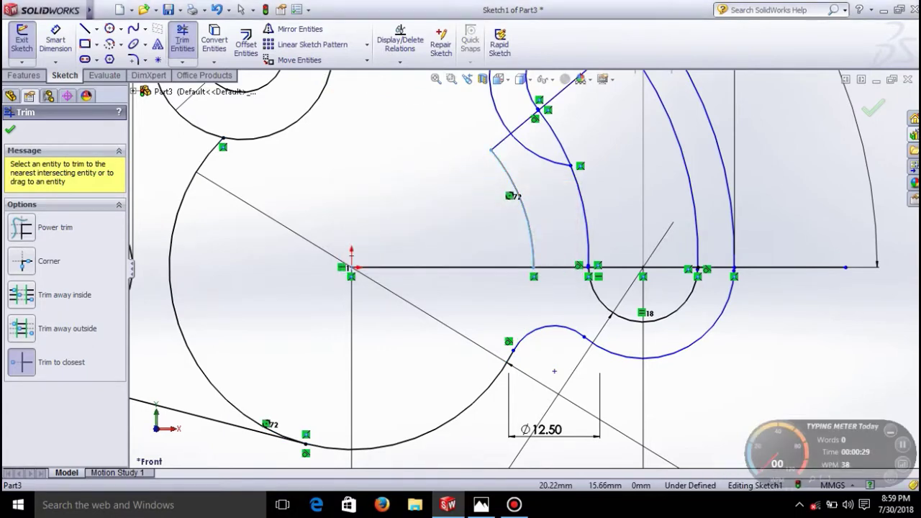
{"action": "left_click", "coordinate": [522, 212]}
Step: Trim the inclined line and tiny overlap at the slot's upper-left end, plus the leftover 25 mm arc beside it
{"action": "scroll", "coordinate": [550, 356], "scroll_direction": "up", "scroll_amount": 3}
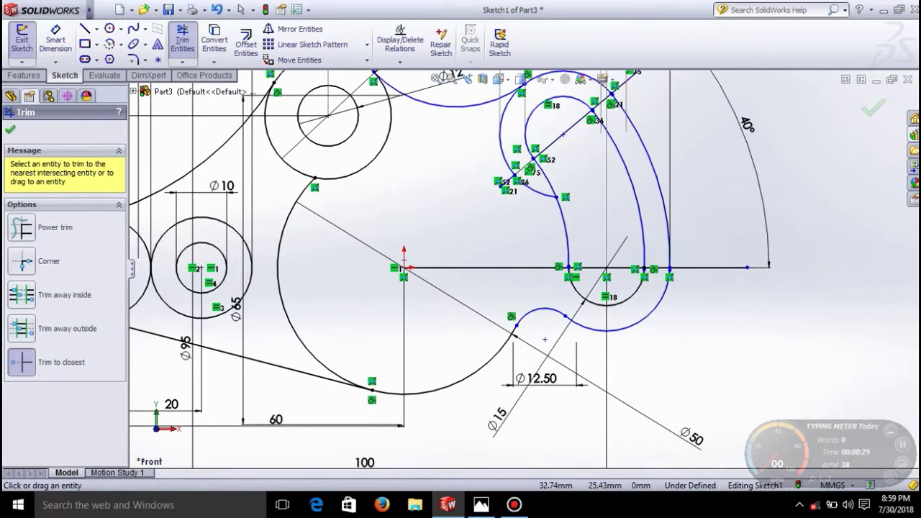
{"action": "scroll", "coordinate": [538, 146], "scroll_direction": "down", "scroll_amount": 5}
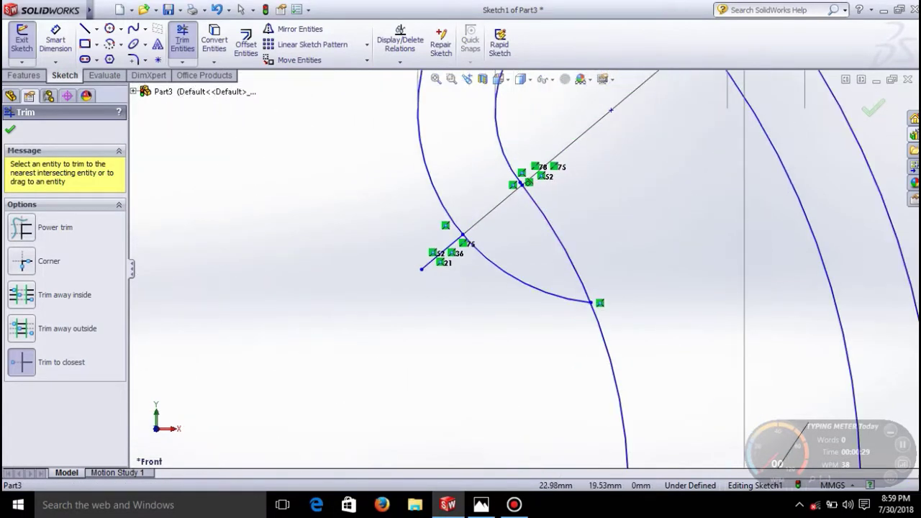
{"action": "left_click", "coordinate": [611, 110]}
{"action": "scroll", "coordinate": [584, 158], "scroll_direction": "up", "scroll_amount": 2}
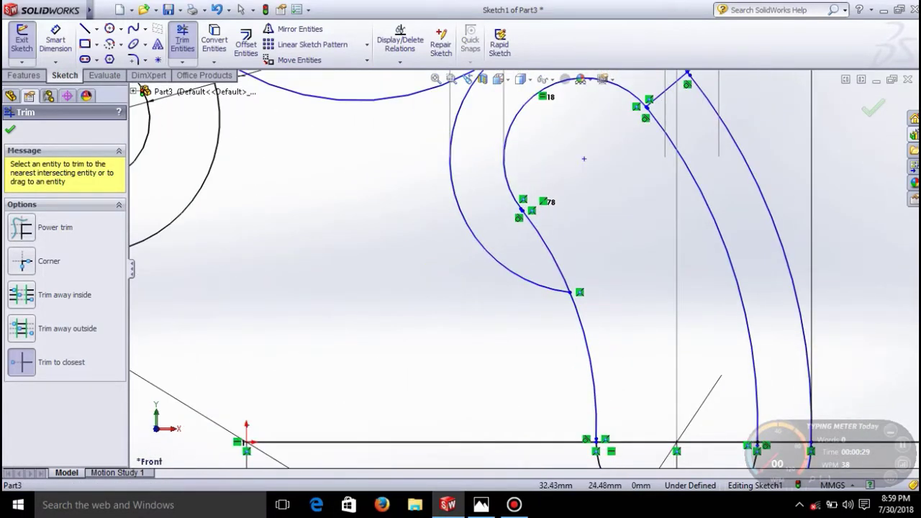
{"action": "scroll", "coordinate": [530, 202], "scroll_direction": "down", "scroll_amount": 6}
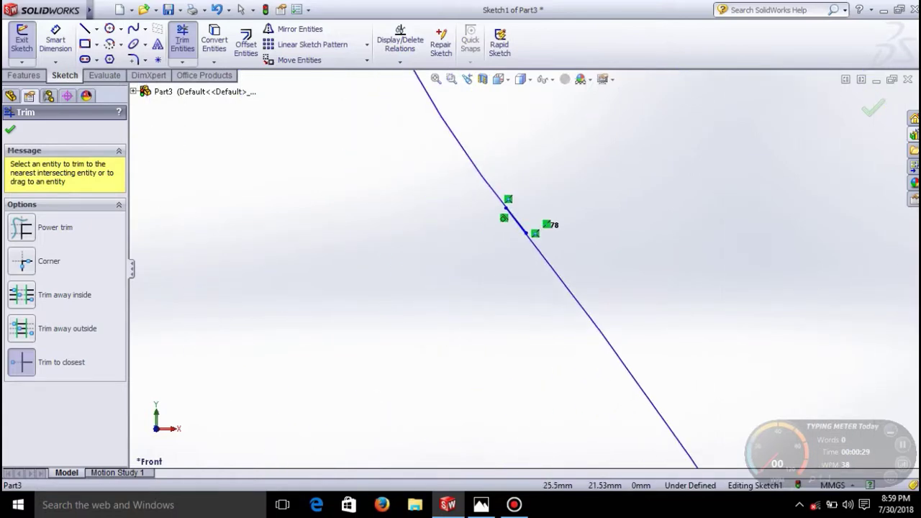
{"action": "scroll", "coordinate": [536, 216], "scroll_direction": "down", "scroll_amount": 3}
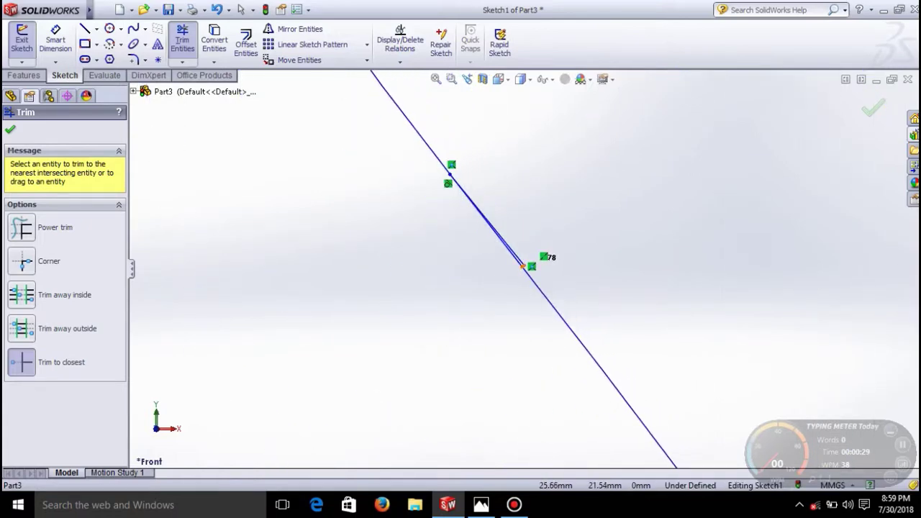
{"action": "scroll", "coordinate": [523, 265], "scroll_direction": "down", "scroll_amount": 4}
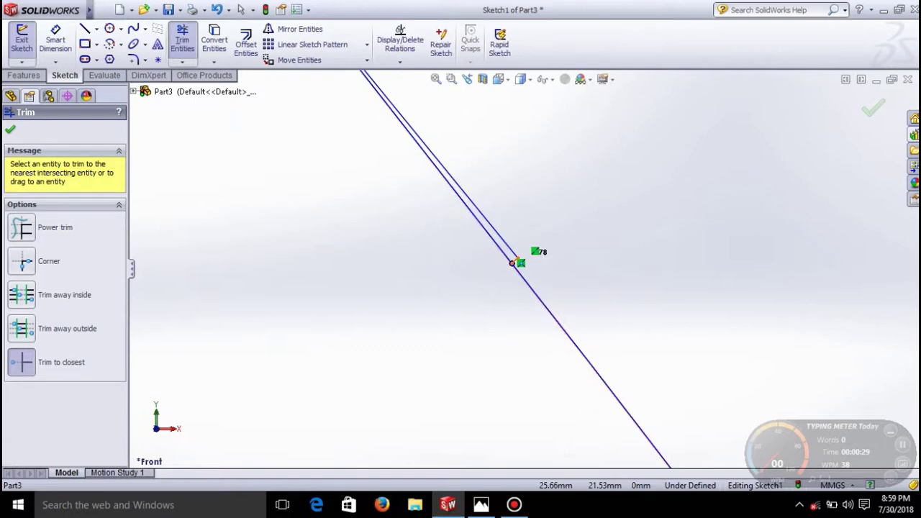
{"action": "left_click", "coordinate": [515, 260]}
{"action": "scroll", "coordinate": [640, 410], "scroll_direction": "up", "scroll_amount": 5}
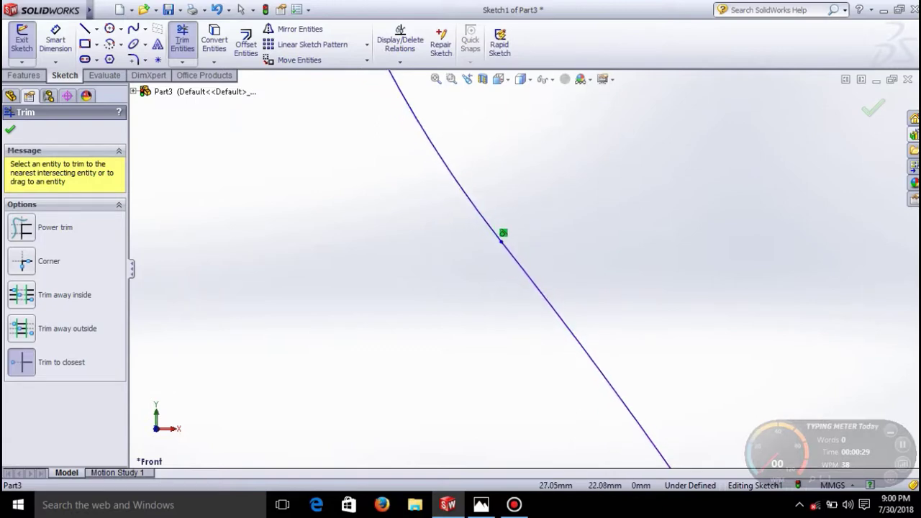
{"action": "scroll", "coordinate": [526, 259], "scroll_direction": "up", "scroll_amount": 6}
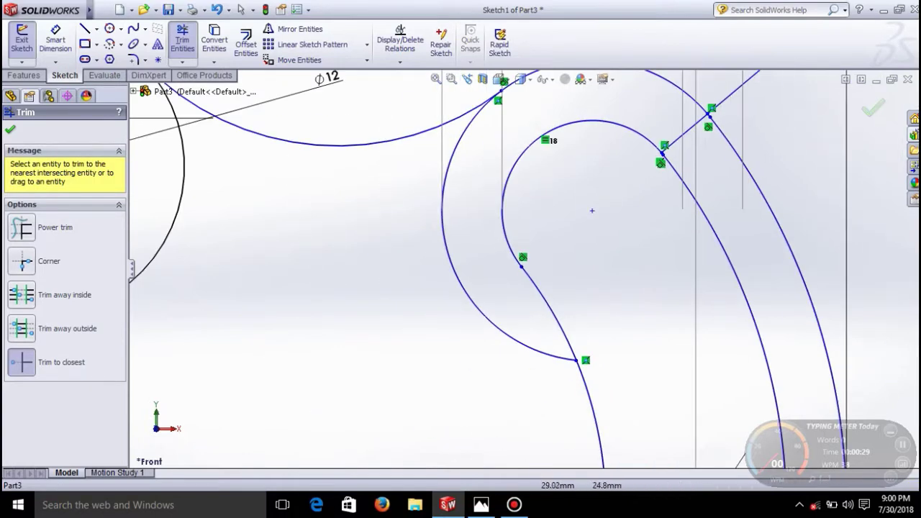
{"action": "left_click", "coordinate": [470, 295]}
Step: Trim the tiny overlapping segments where the slot's upper end arc meets its right-hand curved side
{"action": "scroll", "coordinate": [689, 133], "scroll_direction": "down", "scroll_amount": 10}
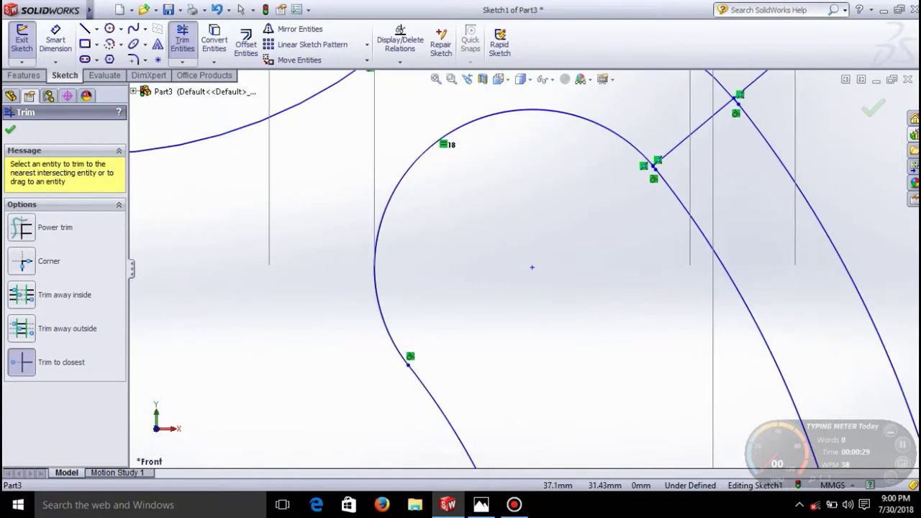
{"action": "scroll", "coordinate": [655, 176], "scroll_direction": "down", "scroll_amount": 8}
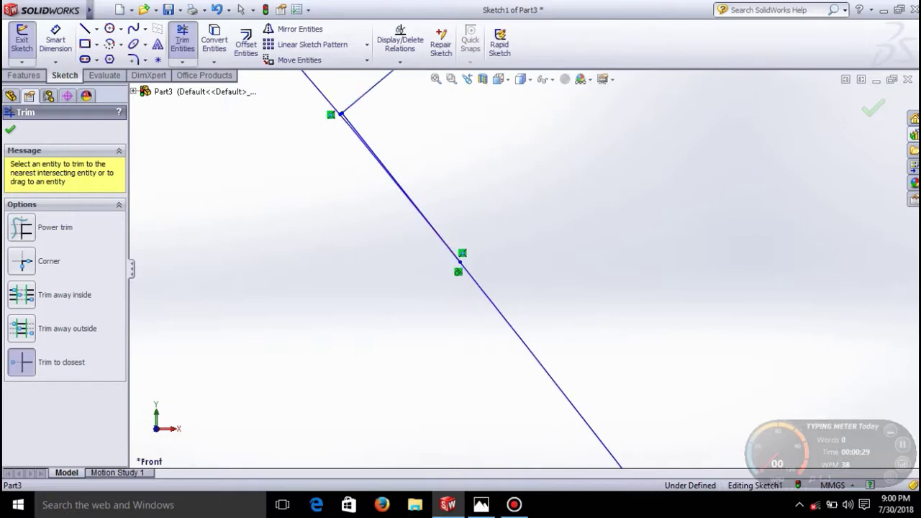
{"action": "scroll", "coordinate": [309, 88], "scroll_direction": "down", "scroll_amount": 3}
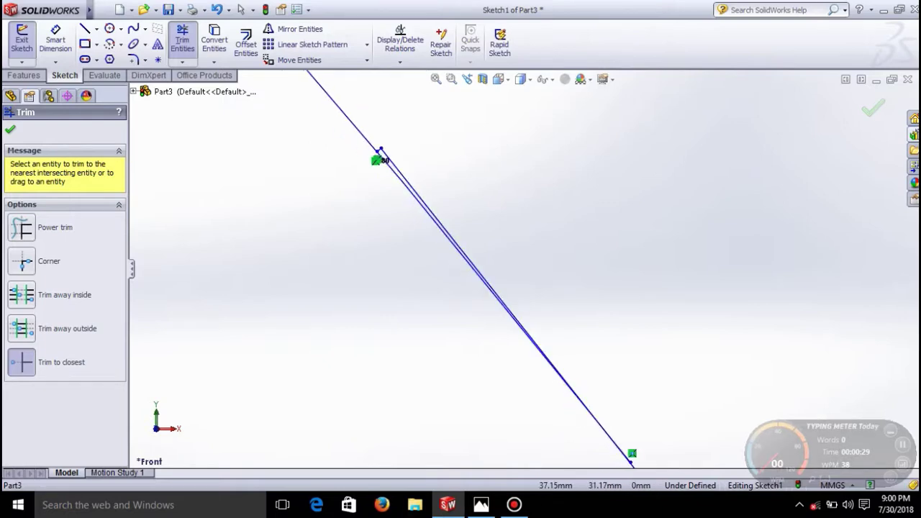
{"action": "left_click", "coordinate": [632, 460]}
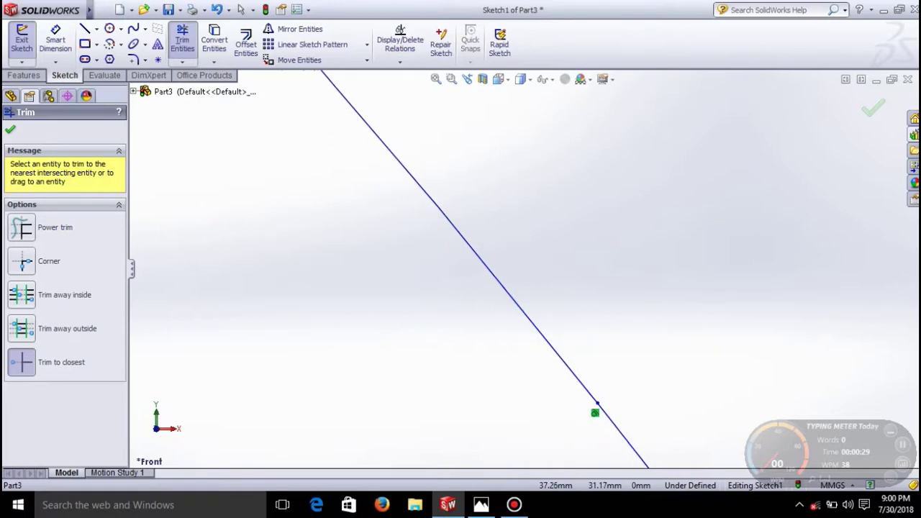
{"action": "scroll", "coordinate": [511, 259], "scroll_direction": "up", "scroll_amount": 5}
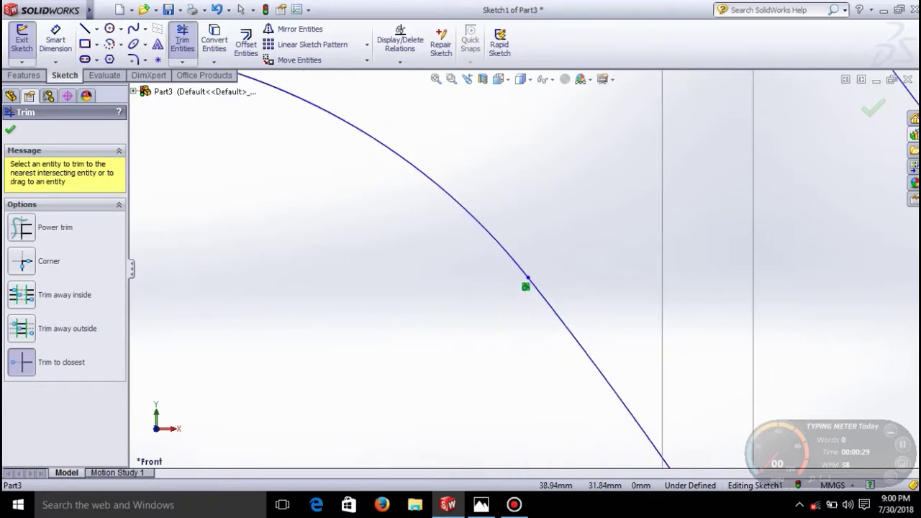
Step: Trim the remaining inclined line and the tiny overlap where the upper 25 mm arc meets the outer curved contour
{"action": "scroll", "coordinate": [511, 269], "scroll_direction": "down", "scroll_amount": 4}
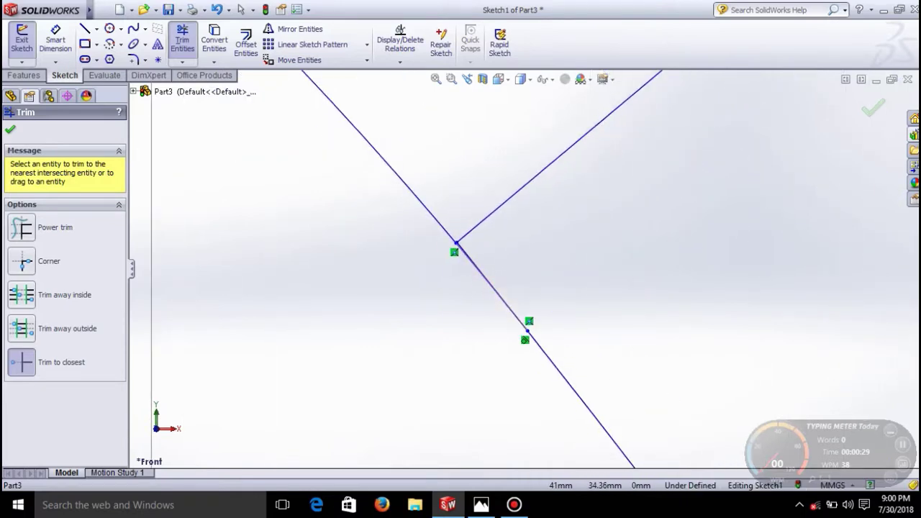
{"action": "scroll", "coordinate": [504, 267], "scroll_direction": "down", "scroll_amount": 1}
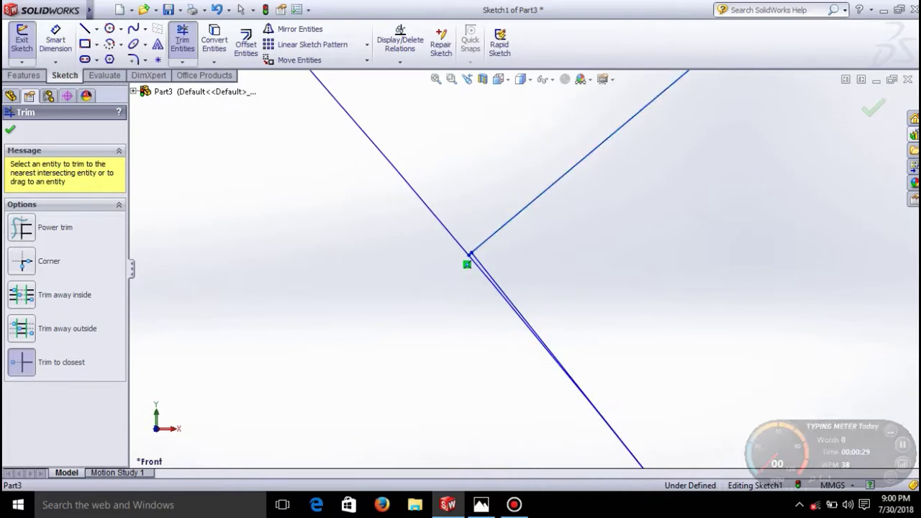
{"action": "left_click", "coordinate": [580, 161]}
{"action": "scroll", "coordinate": [472, 259], "scroll_direction": "down", "scroll_amount": 3}
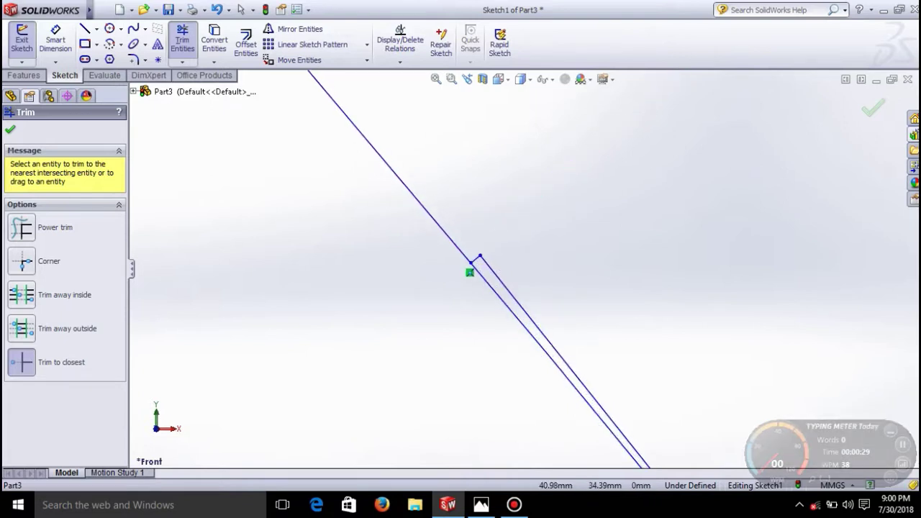
{"action": "left_click", "coordinate": [484, 261]}
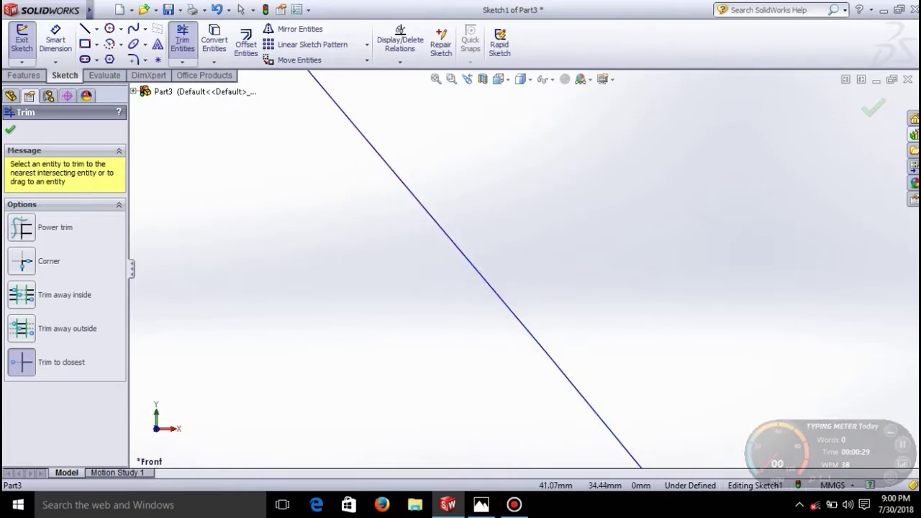
{"action": "scroll", "coordinate": [475, 216], "scroll_direction": "up", "scroll_amount": 5}
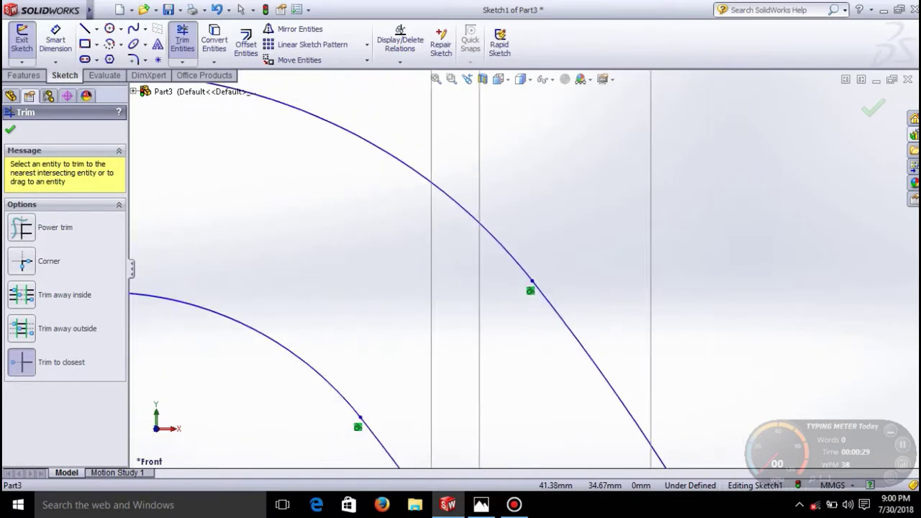
{"action": "scroll", "coordinate": [521, 278], "scroll_direction": "up", "scroll_amount": 8}
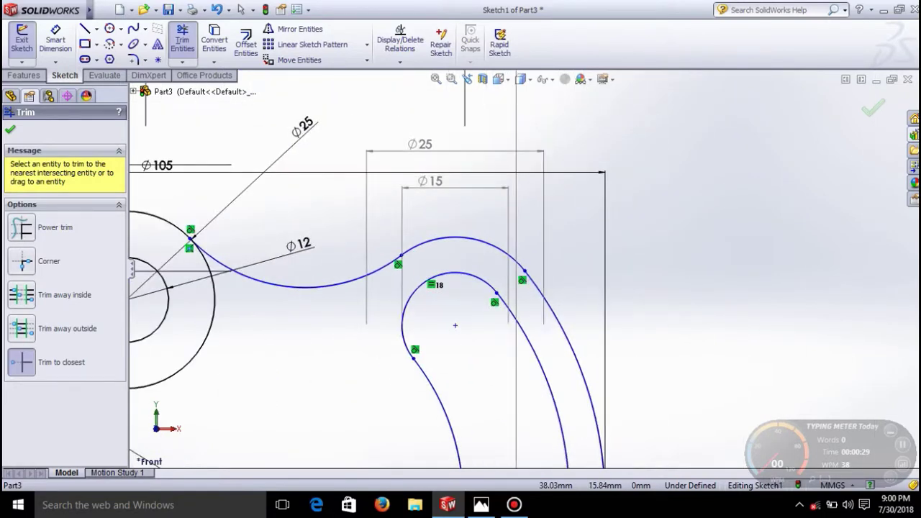
Step: Trim the horizontal line left of and inside the slot, and the overlap at the slot's lower-left tangent point
{"action": "scroll", "coordinate": [524, 273], "scroll_direction": "up", "scroll_amount": 3}
{"action": "scroll", "coordinate": [529, 372], "scroll_direction": "down", "scroll_amount": 8}
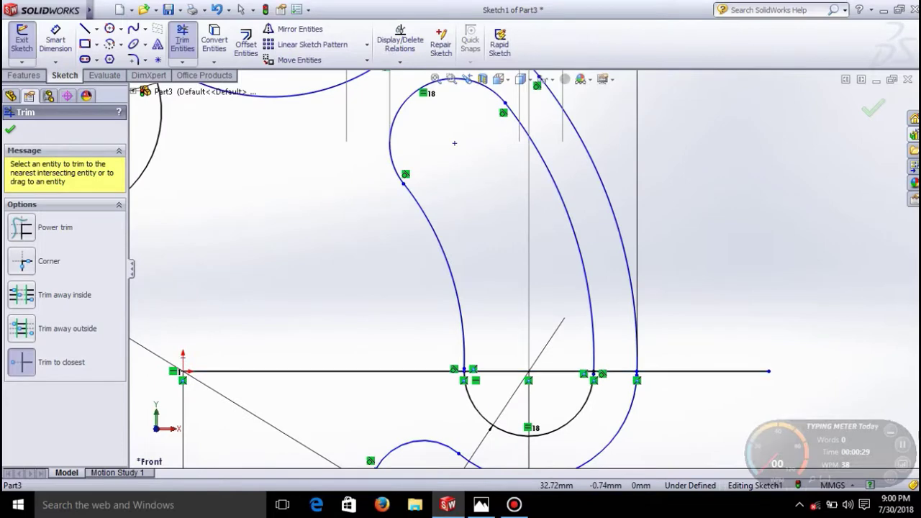
{"action": "left_click", "coordinate": [493, 372]}
{"action": "left_click", "coordinate": [439, 372]}
{"action": "scroll", "coordinate": [447, 403], "scroll_direction": "down", "scroll_amount": 6}
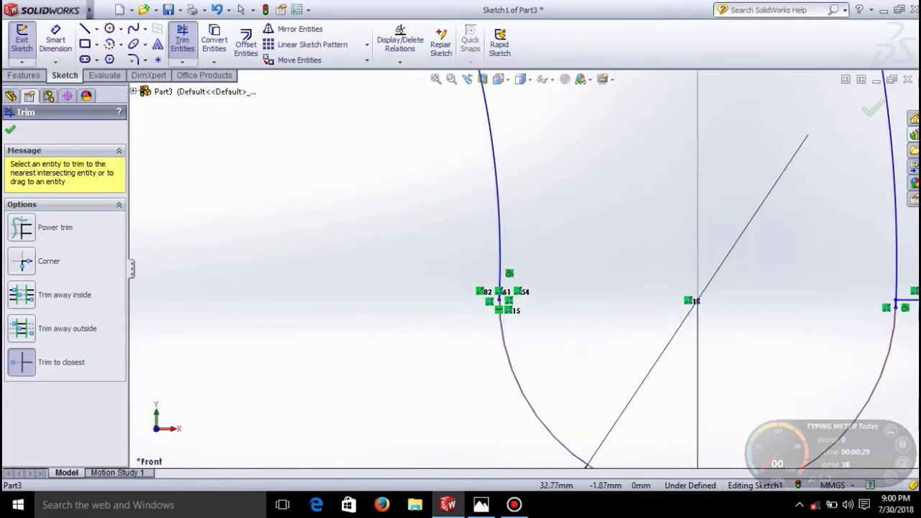
{"action": "scroll", "coordinate": [502, 291], "scroll_direction": "down", "scroll_amount": 5}
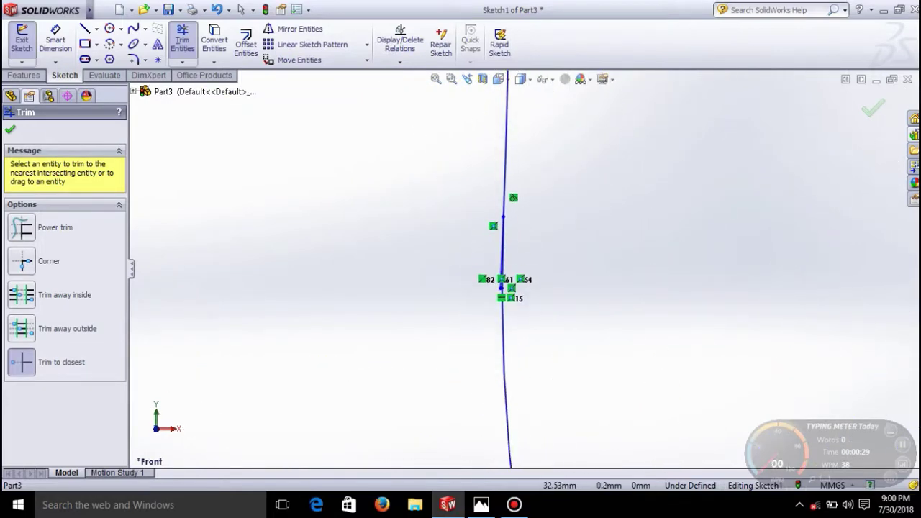
{"action": "scroll", "coordinate": [504, 285], "scroll_direction": "down", "scroll_amount": 6}
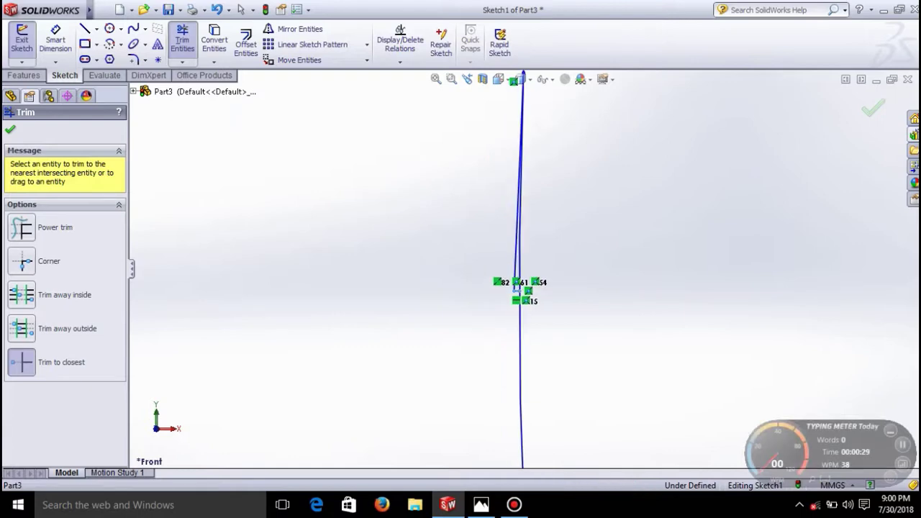
{"action": "left_click", "coordinate": [520, 290]}
{"action": "scroll", "coordinate": [522, 288], "scroll_direction": "up", "scroll_amount": 5}
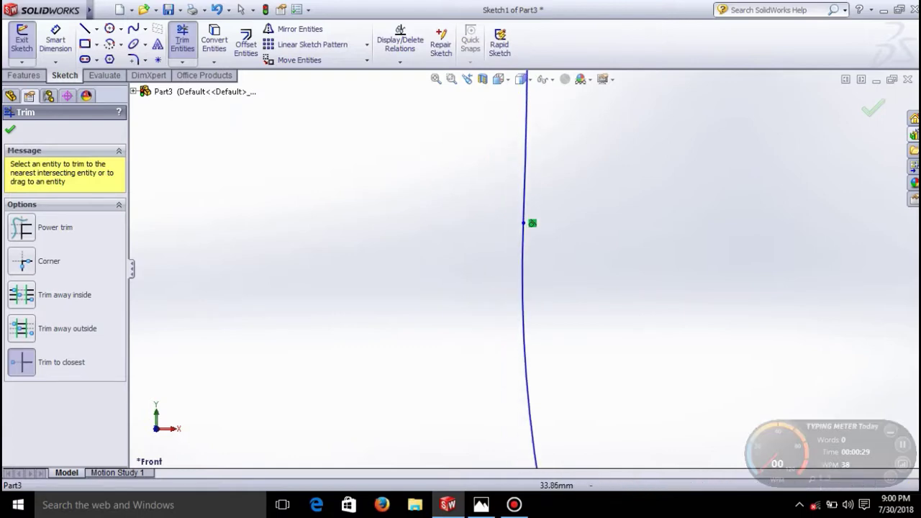
{"action": "scroll", "coordinate": [524, 256], "scroll_direction": "up", "scroll_amount": 5}
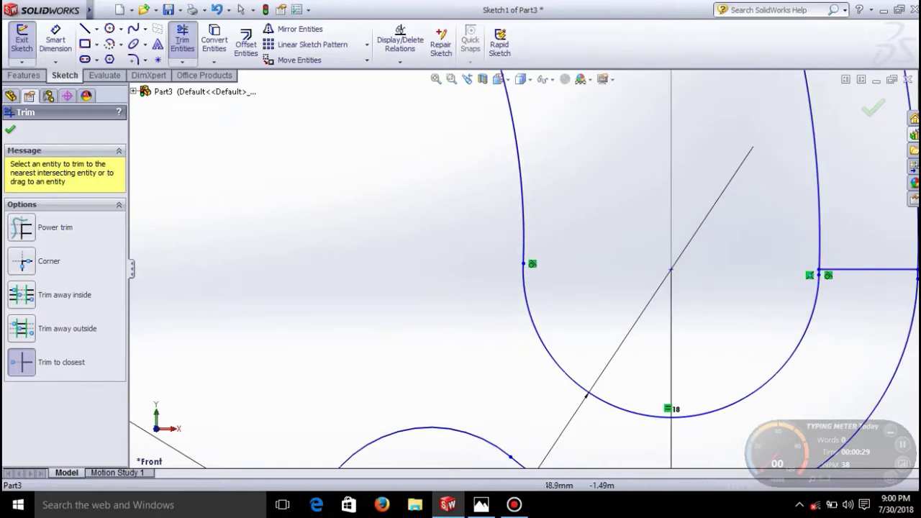
Step: Trim the horizontal line between the slot's lower-right side and the outer contour
{"action": "scroll", "coordinate": [632, 263], "scroll_direction": "down", "scroll_amount": 6}
{"action": "scroll", "coordinate": [726, 257], "scroll_direction": "down", "scroll_amount": 10}
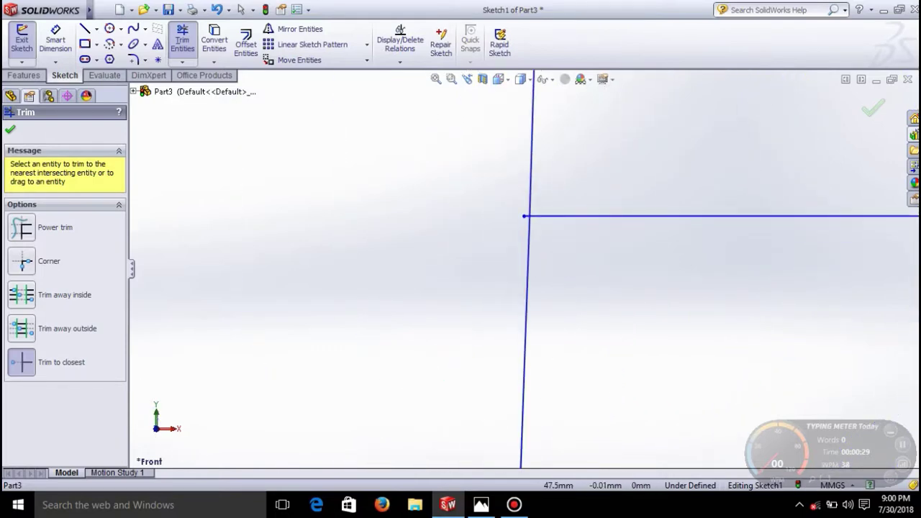
{"action": "left_click", "coordinate": [530, 216]}
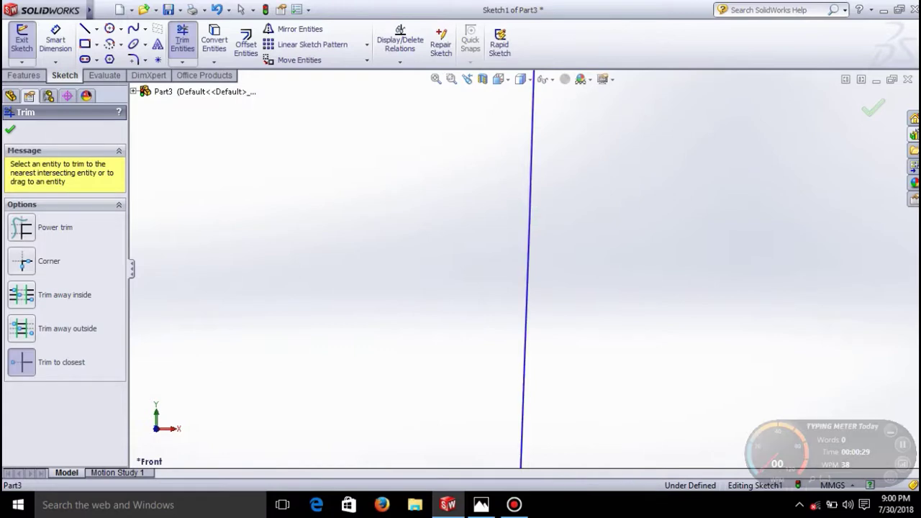
Step: Trim the tiny overlap at the outer contour's right-hand tangent point, level with the slot's lower end, and finish trimming
{"action": "scroll", "coordinate": [530, 366], "scroll_direction": "up", "scroll_amount": 3}
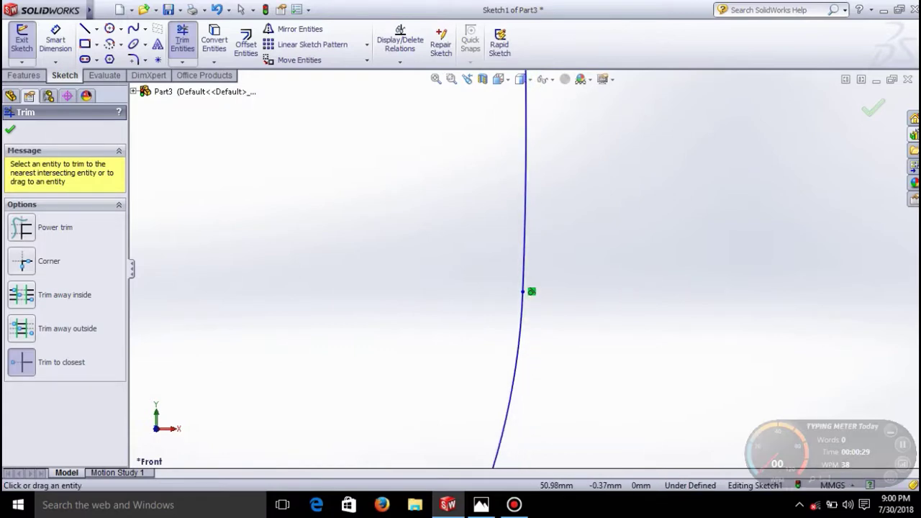
{"action": "scroll", "coordinate": [524, 292], "scroll_direction": "up", "scroll_amount": 2}
{"action": "scroll", "coordinate": [532, 278], "scroll_direction": "down", "scroll_amount": 5}
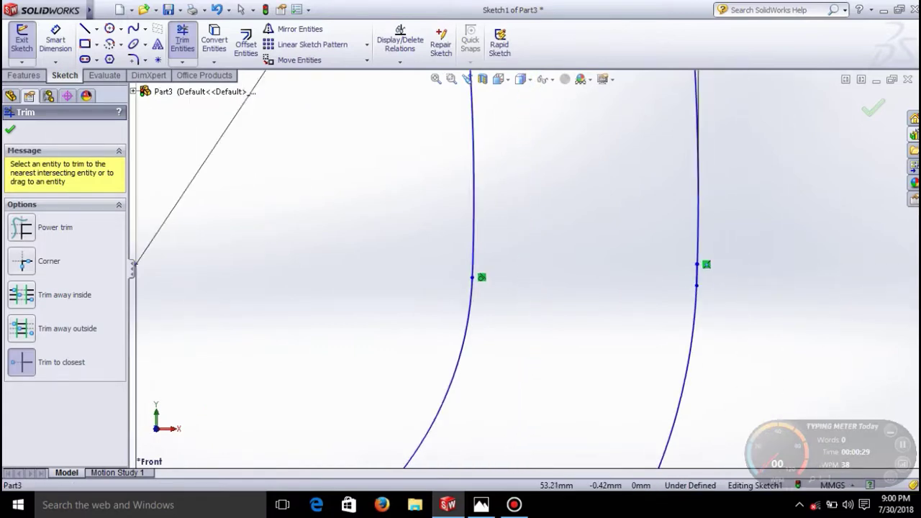
{"action": "scroll", "coordinate": [586, 233], "scroll_direction": "down", "scroll_amount": 3}
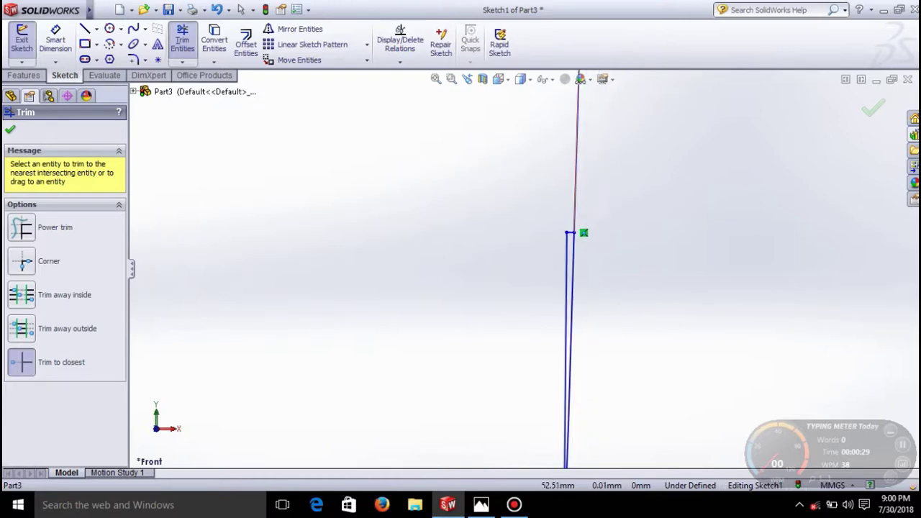
{"action": "left_click", "coordinate": [558, 314]}
{"action": "scroll", "coordinate": [558, 314], "scroll_direction": "up", "scroll_amount": 7}
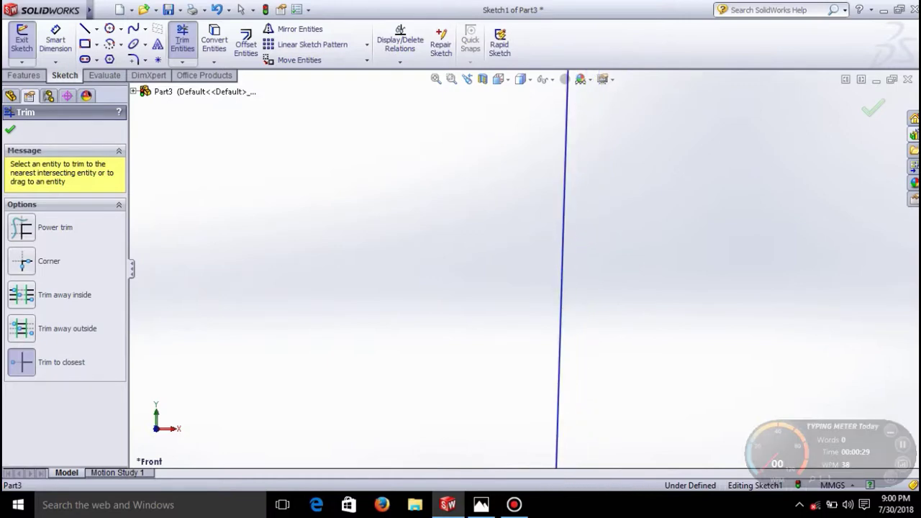
{"action": "scroll", "coordinate": [529, 314], "scroll_direction": "up", "scroll_amount": 10}
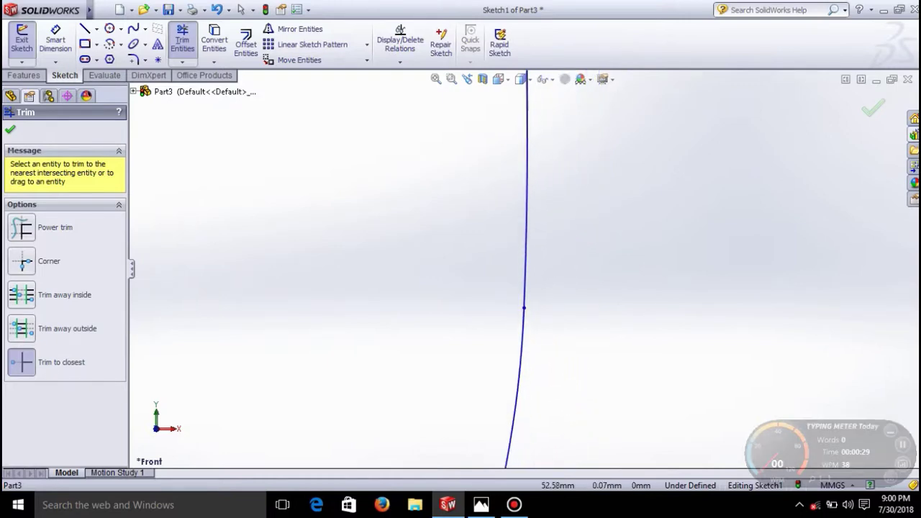
{"action": "scroll", "coordinate": [524, 269], "scroll_direction": "up", "scroll_amount": 4}
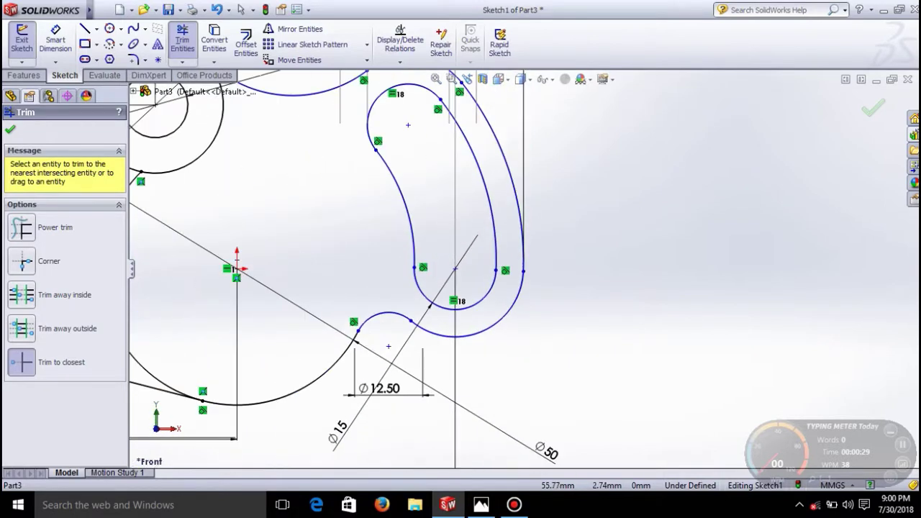
{"action": "scroll", "coordinate": [524, 270], "scroll_direction": "up", "scroll_amount": 5}
{"action": "scroll", "coordinate": [329, 247], "scroll_direction": "down", "scroll_amount": 4}
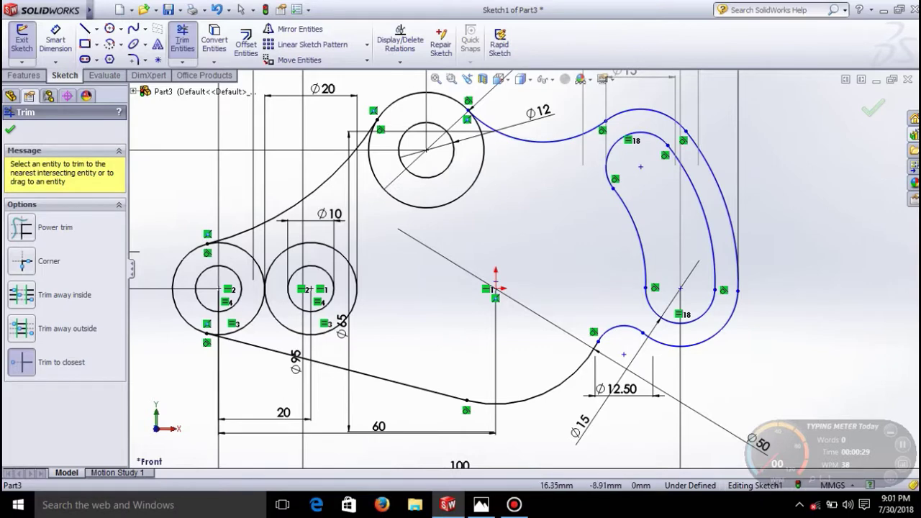
{"action": "key", "text": "Escape"}
Step: Sketch two lines about 36 mm and 35 mm long, one along the tops and one below the two left-hand 20 mm circles
{"action": "scroll", "coordinate": [216, 268], "scroll_direction": "down", "scroll_amount": 3}
{"action": "left_click", "coordinate": [85, 28]}
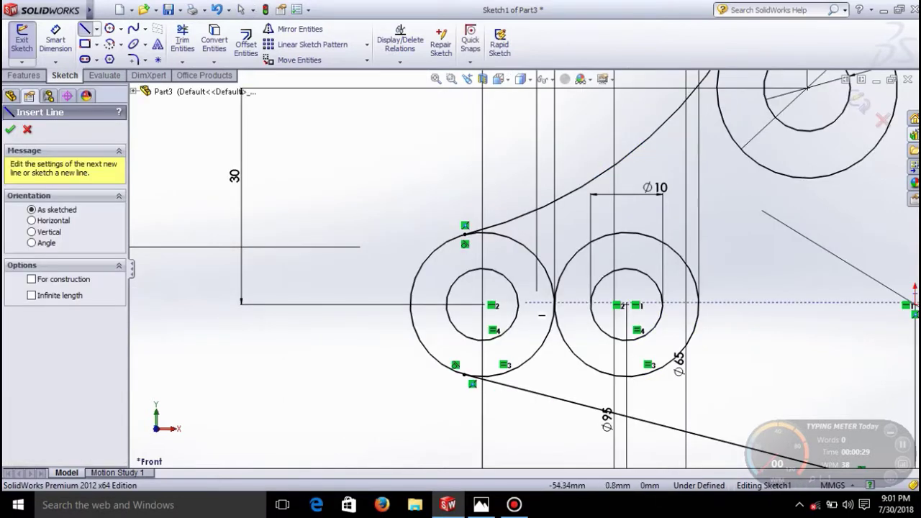
{"action": "left_click_drag", "start_coordinate": [415, 234], "coordinate": [674, 230]}
{"action": "key", "text": "Escape"}
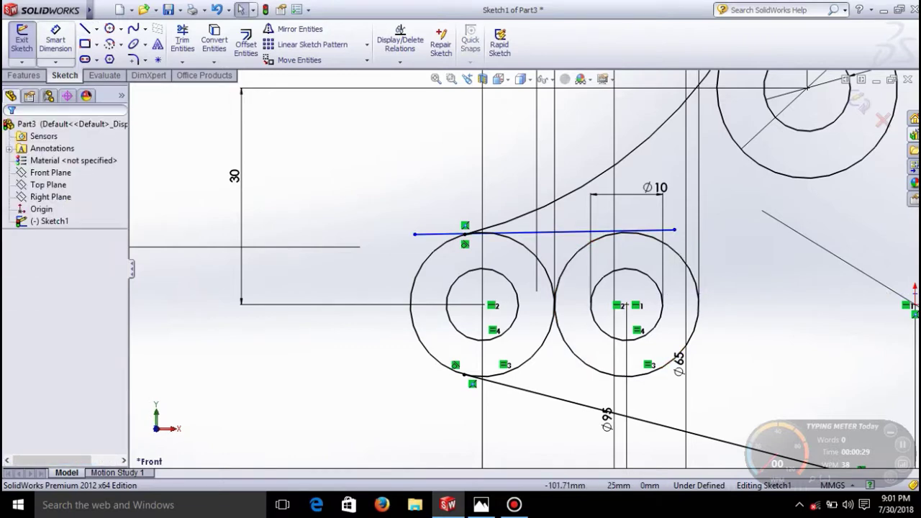
{"action": "left_click", "coordinate": [84, 29]}
{"action": "left_click_drag", "start_coordinate": [435, 387], "coordinate": [689, 387]}
{"action": "key", "text": "Escape"}
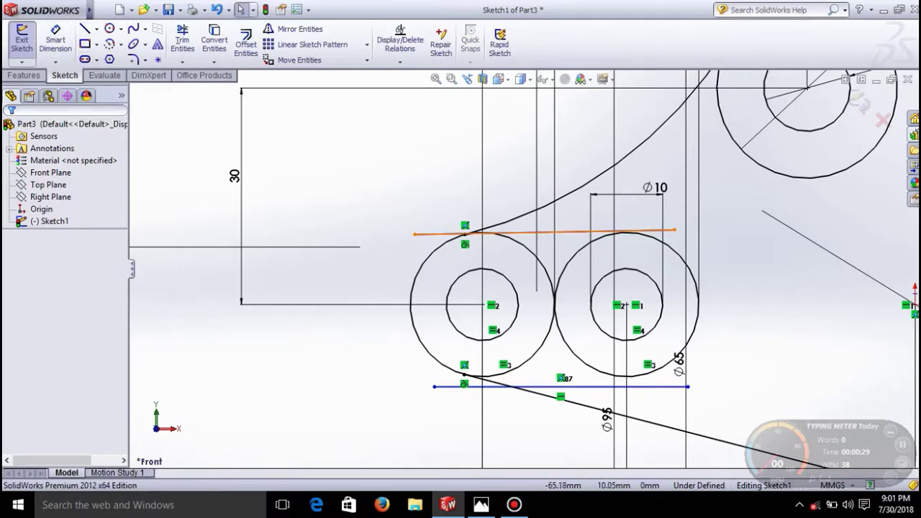
Step: Make the upper line tangent to the leftmost 20 mm circle
{"action": "left_click", "coordinate": [445, 234]}
{"action": "left_click", "coordinate": [440, 247], "text": "ctrl"}
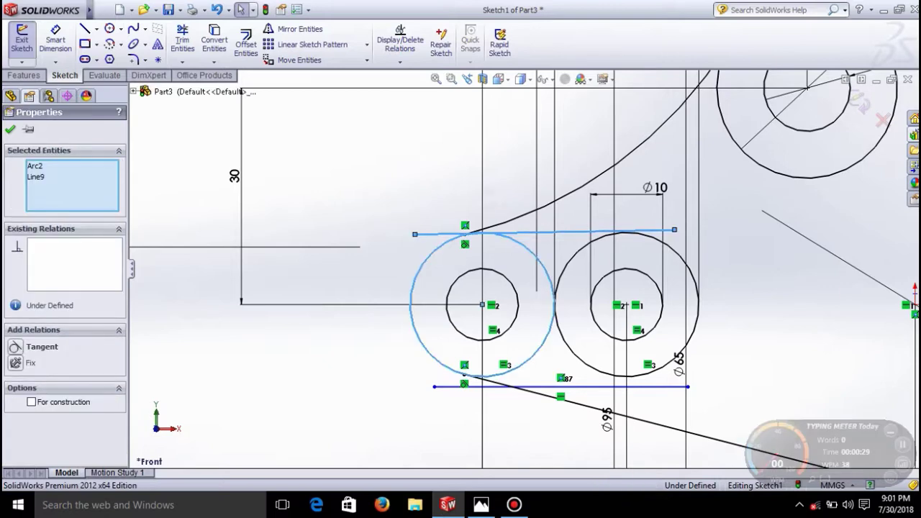
{"action": "left_click", "coordinate": [15, 347]}
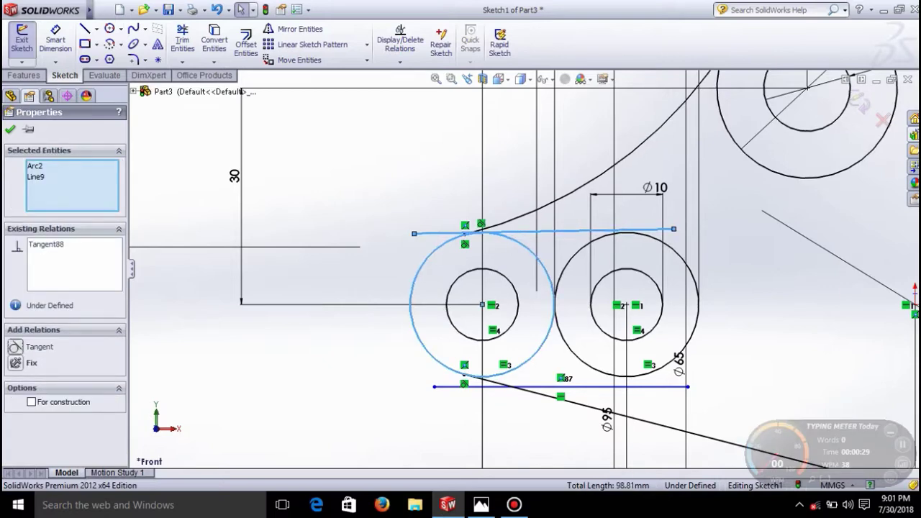
{"action": "left_click", "coordinate": [666, 229], "text": "ctrl"}
{"action": "left_click", "coordinate": [666, 229], "text": "ctrl"}
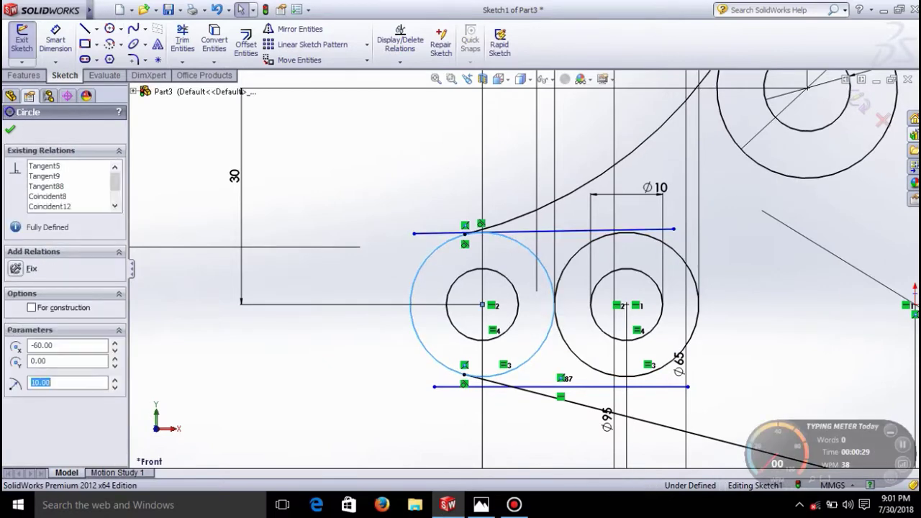
{"action": "left_click", "coordinate": [653, 238], "text": "ctrl"}
{"action": "left_click", "coordinate": [648, 230], "text": "ctrl"}
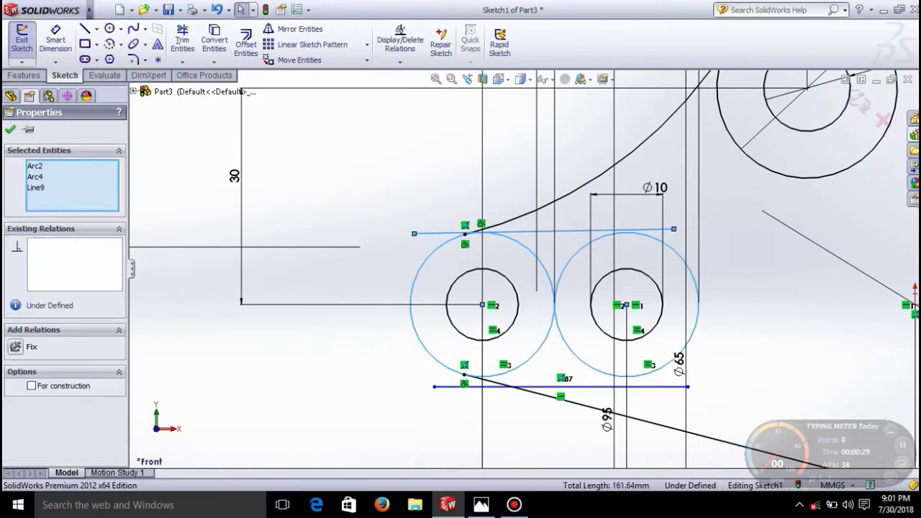
{"action": "left_click", "coordinate": [798, 215]}
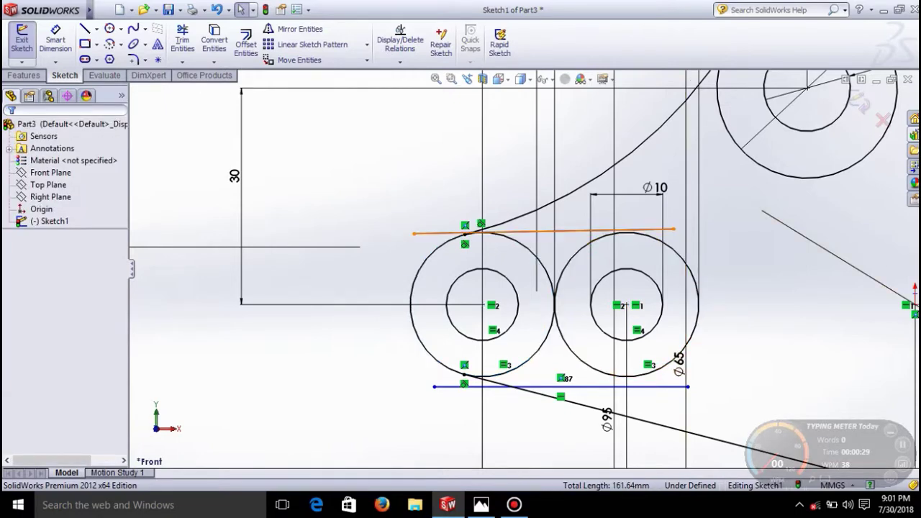
Step: Make the upper line tangent to the second 20 mm circle from the left
{"action": "left_click", "coordinate": [652, 229]}
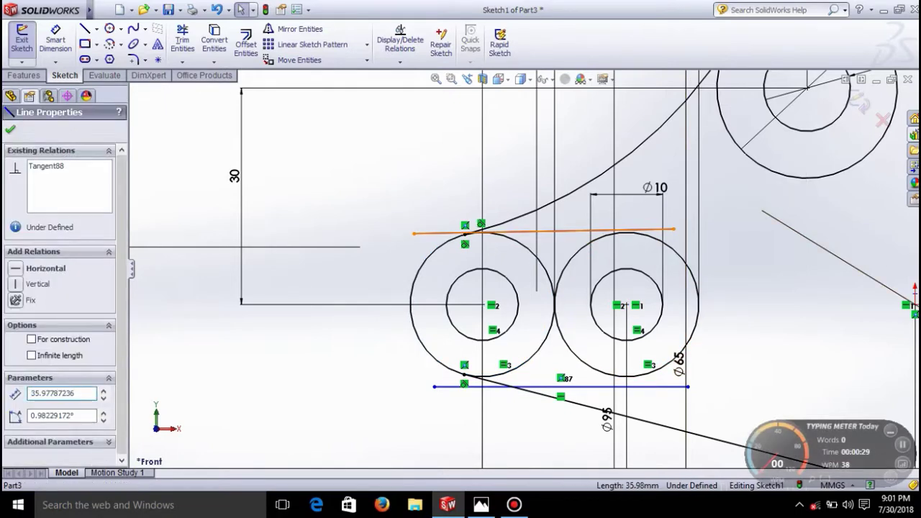
{"action": "left_click", "coordinate": [656, 239], "text": "ctrl"}
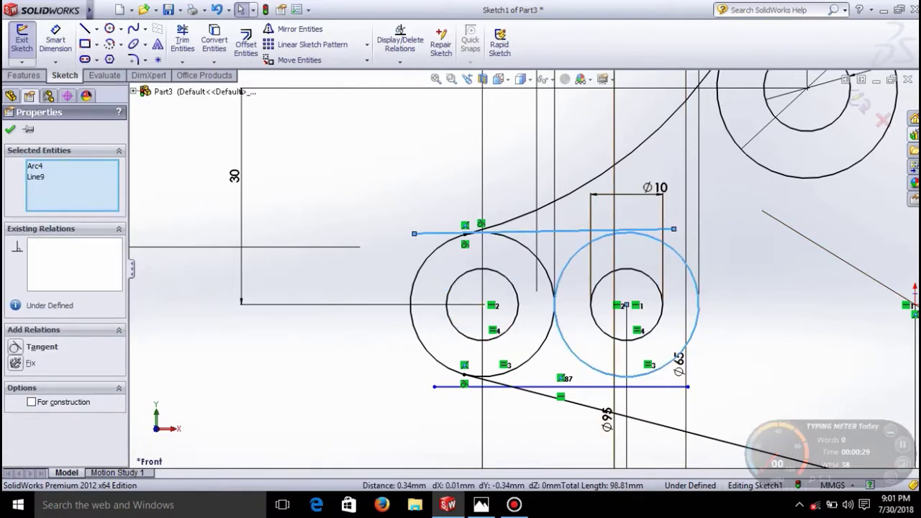
{"action": "left_click", "coordinate": [16, 346]}
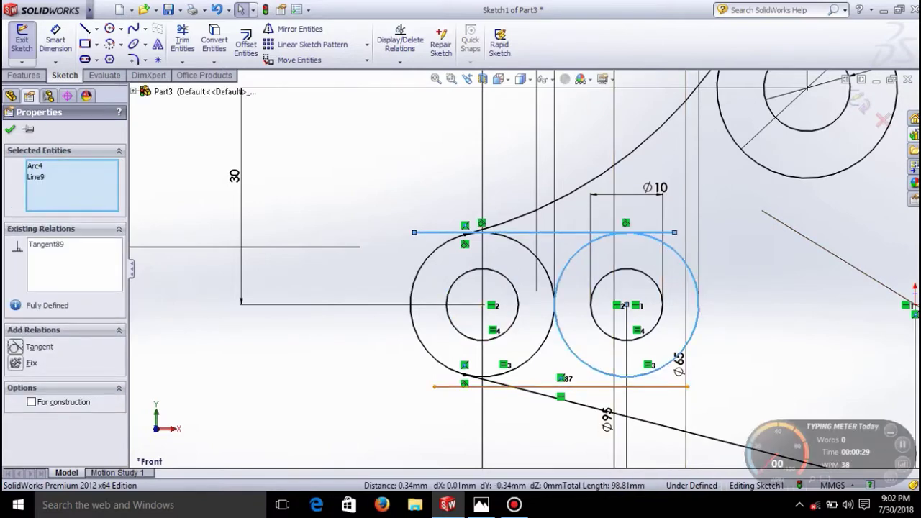
Step: Make the lower line tangent to both left-hand 20 mm circles
{"action": "left_click", "coordinate": [470, 388]}
{"action": "left_click", "coordinate": [477, 375], "text": "ctrl"}
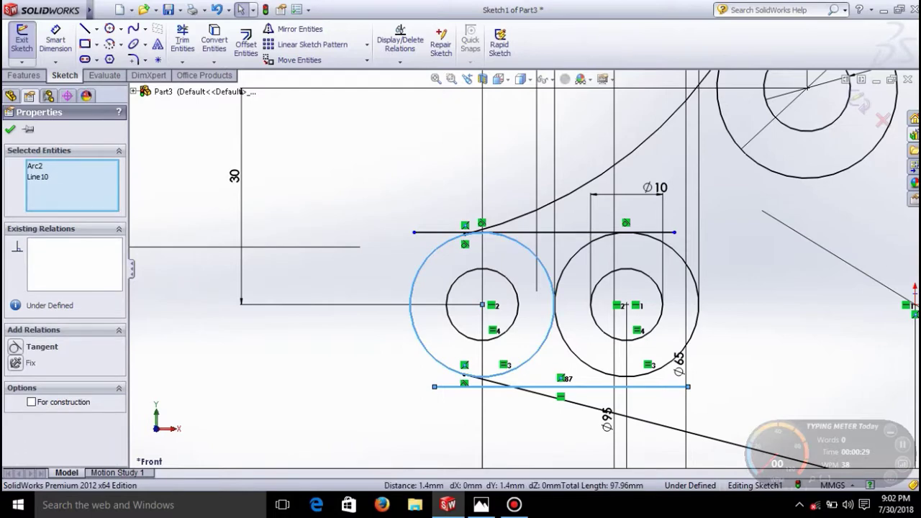
{"action": "left_click", "coordinate": [16, 347]}
{"action": "scroll", "coordinate": [678, 387], "scroll_direction": "down", "scroll_amount": 3}
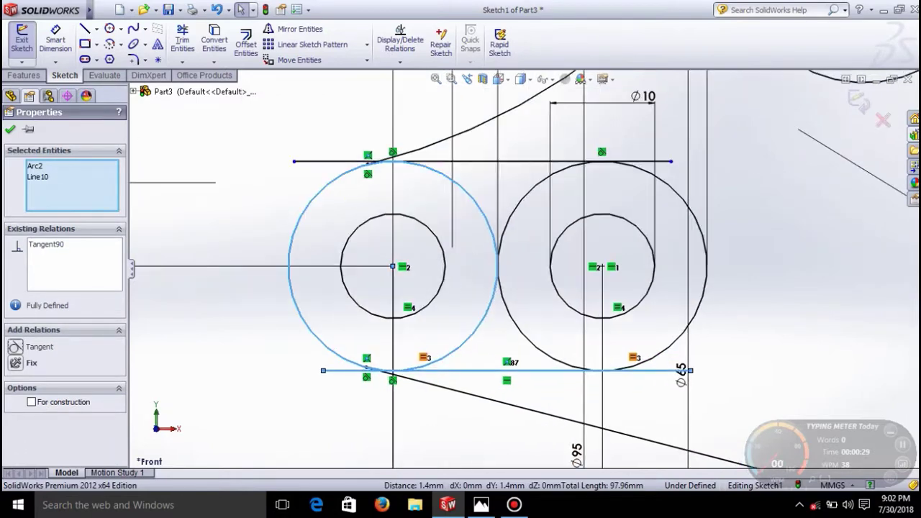
{"action": "left_click", "coordinate": [691, 324]}
{"action": "left_click", "coordinate": [547, 371], "text": "ctrl"}
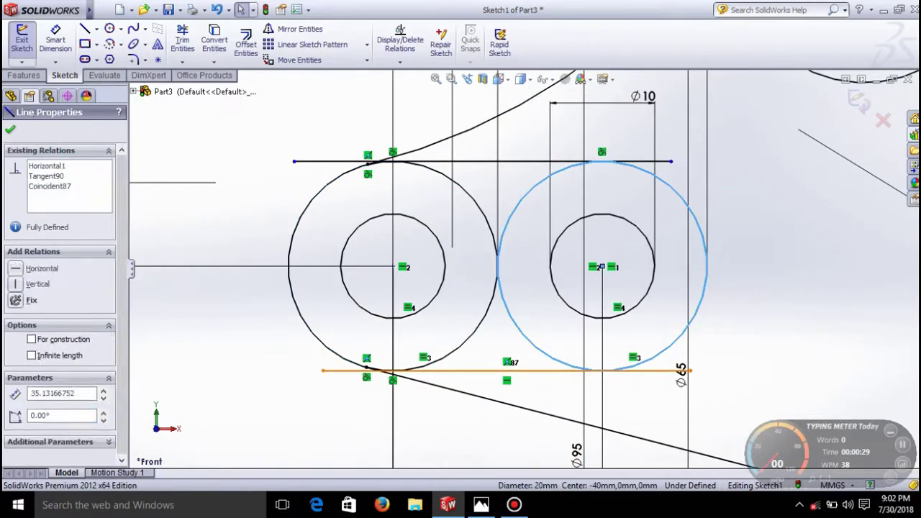
{"action": "left_click", "coordinate": [16, 347]}
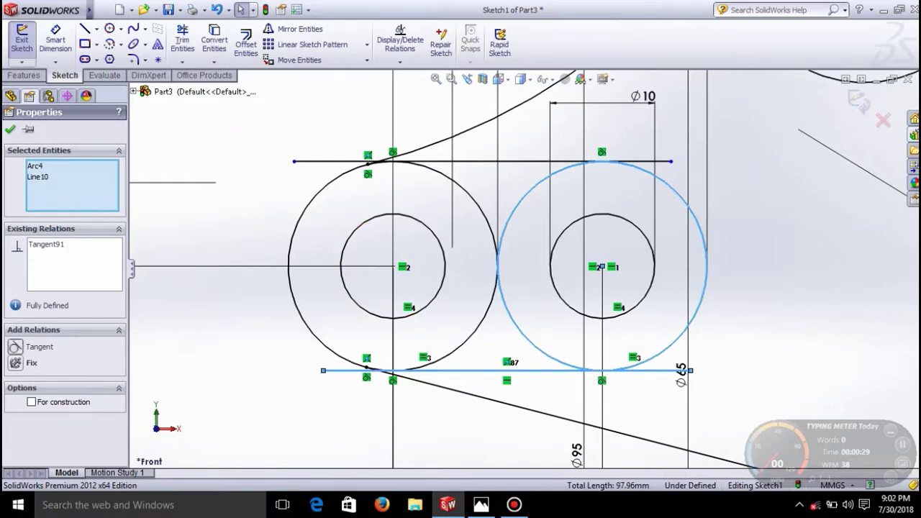
Step: Trim both ends of the upper line back to its tangent points on the two 20 mm circles
{"action": "left_click", "coordinate": [182, 41]}
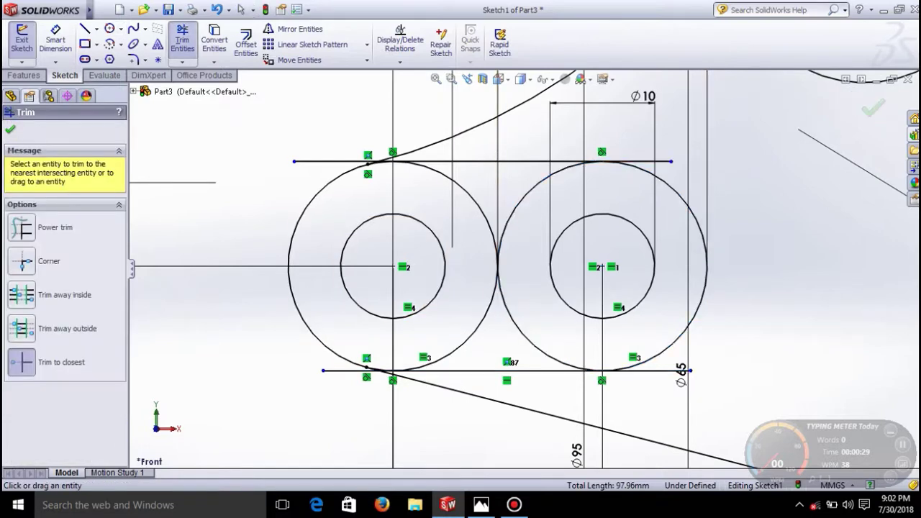
{"action": "left_click", "coordinate": [637, 161]}
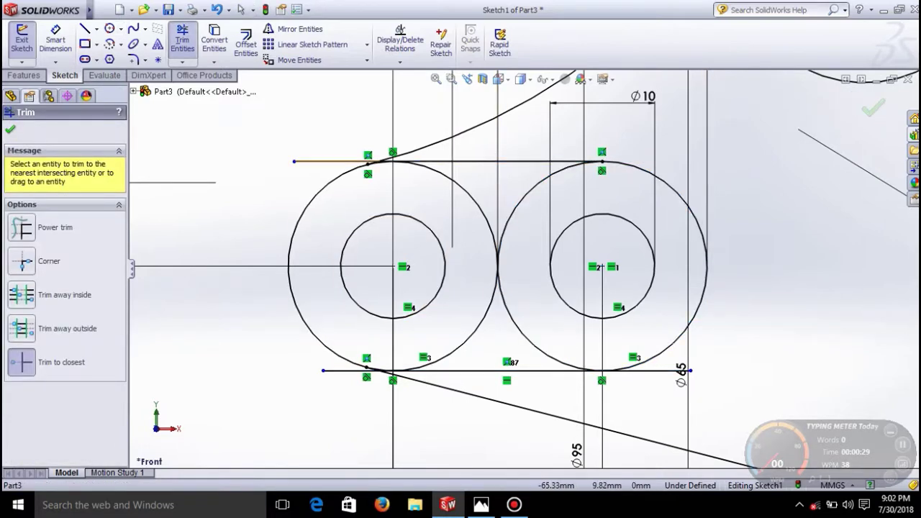
{"action": "left_click", "coordinate": [334, 162]}
{"action": "scroll", "coordinate": [363, 141], "scroll_direction": "down", "scroll_amount": 6}
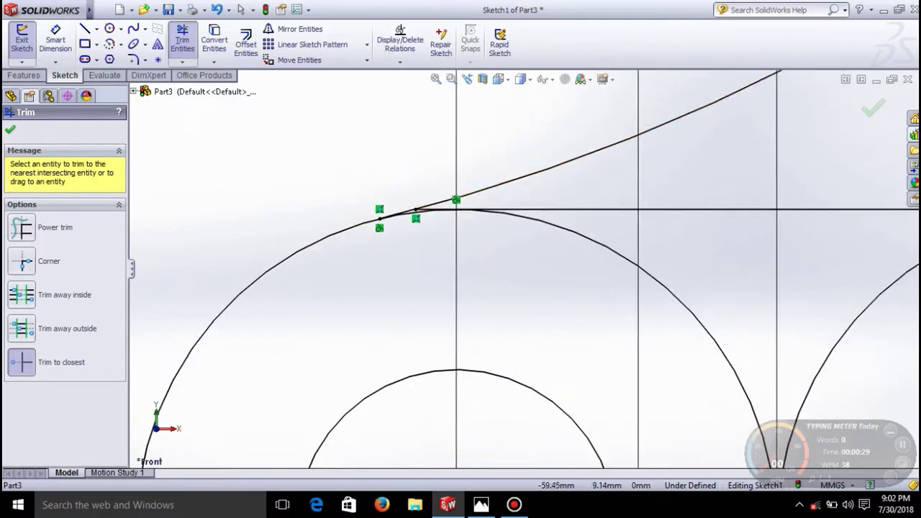
{"action": "scroll", "coordinate": [438, 200], "scroll_direction": "down", "scroll_amount": 3}
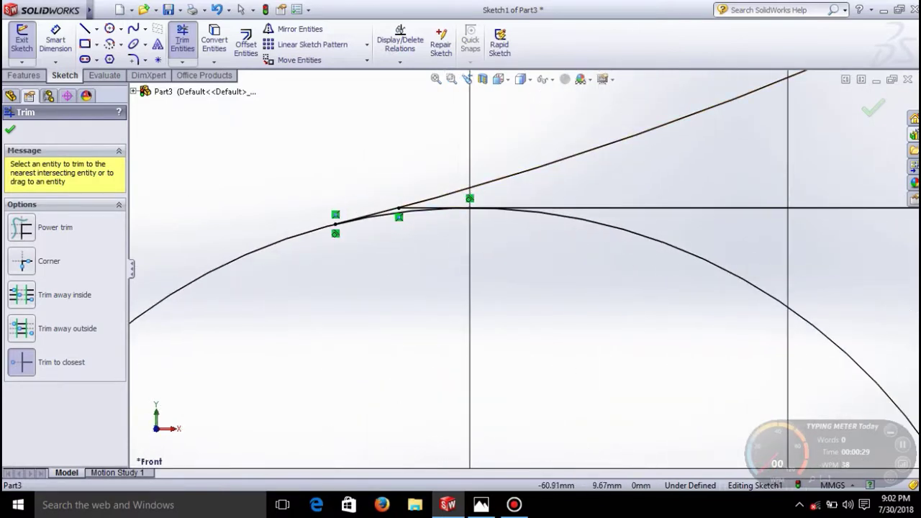
{"action": "scroll", "coordinate": [520, 267], "scroll_direction": "up", "scroll_amount": 10}
{"action": "scroll", "coordinate": [484, 453], "scroll_direction": "down", "scroll_amount": 5}
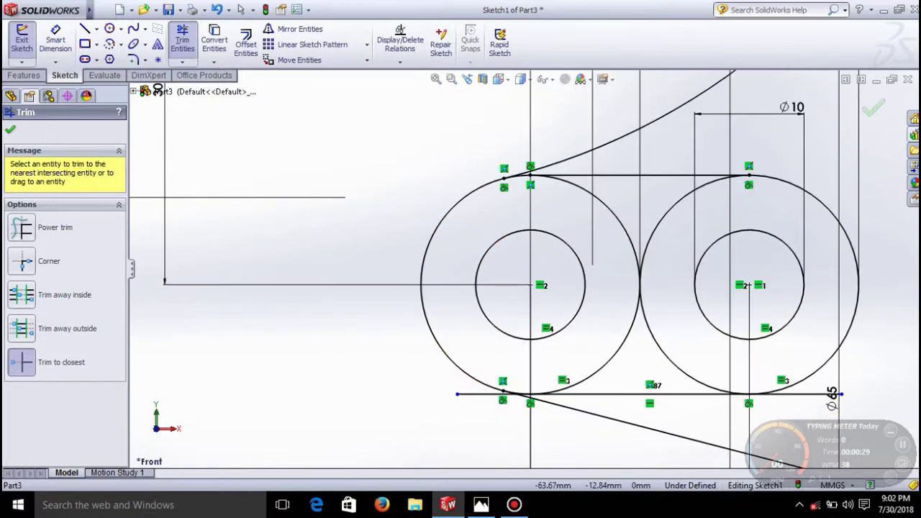
Step: Trim both ends of the lower line back to its tangent points on the two 20 mm circles
{"action": "scroll", "coordinate": [555, 364], "scroll_direction": "down", "scroll_amount": 8}
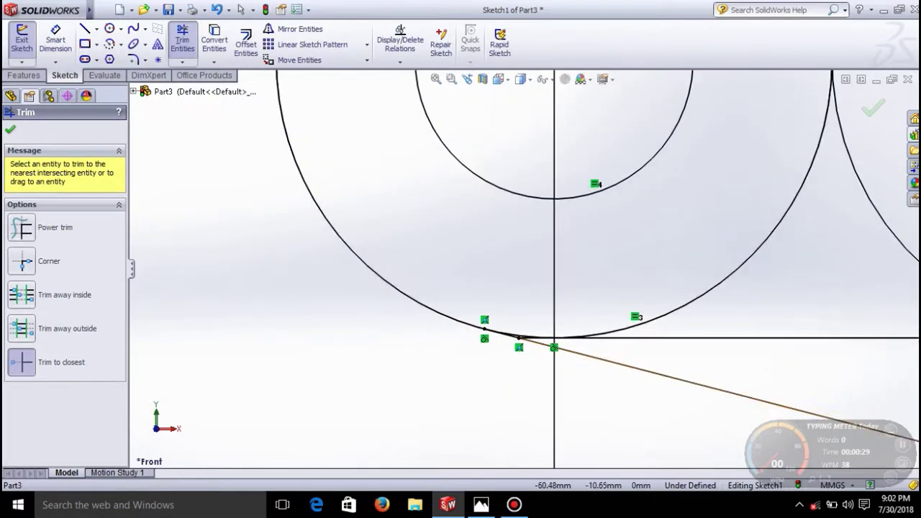
{"action": "scroll", "coordinate": [511, 267], "scroll_direction": "up", "scroll_amount": 8}
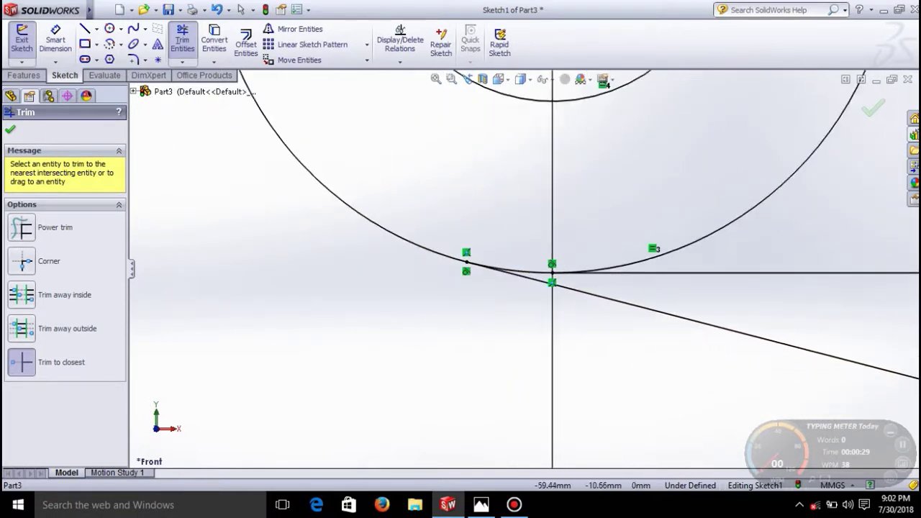
{"action": "scroll", "coordinate": [804, 271], "scroll_direction": "down", "scroll_amount": 3}
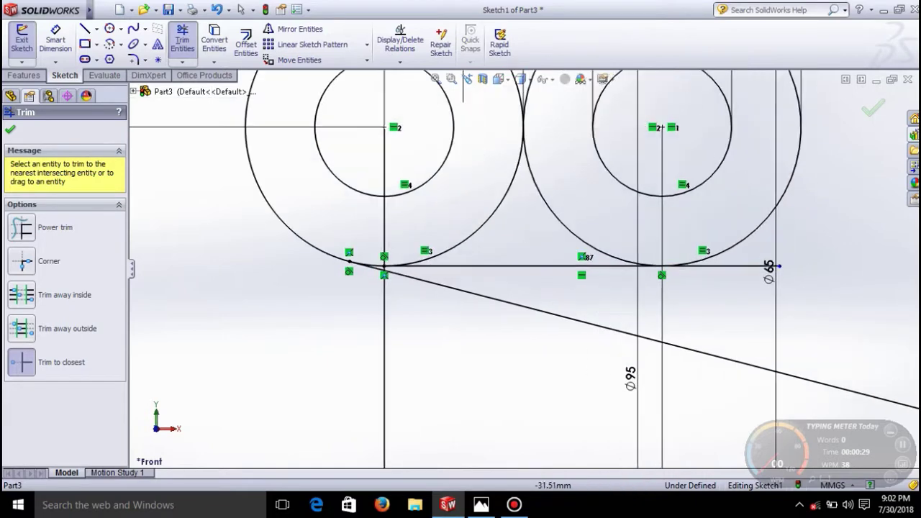
{"action": "left_click", "coordinate": [683, 263]}
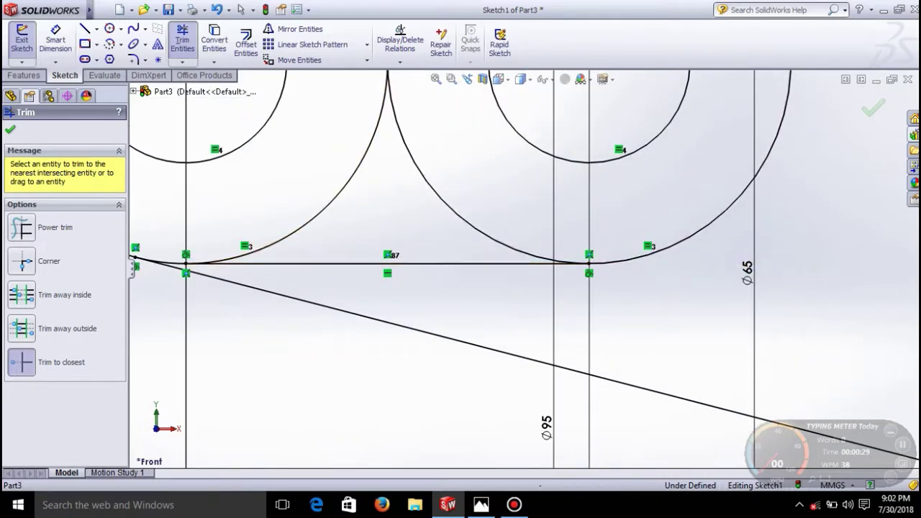
Step: Check the thickness in the reference drawing in Photos and extrude the sketch's main body region 15 mm with the Mid Plane condition
{"action": "scroll", "coordinate": [522, 278], "scroll_direction": "up", "scroll_amount": 10}
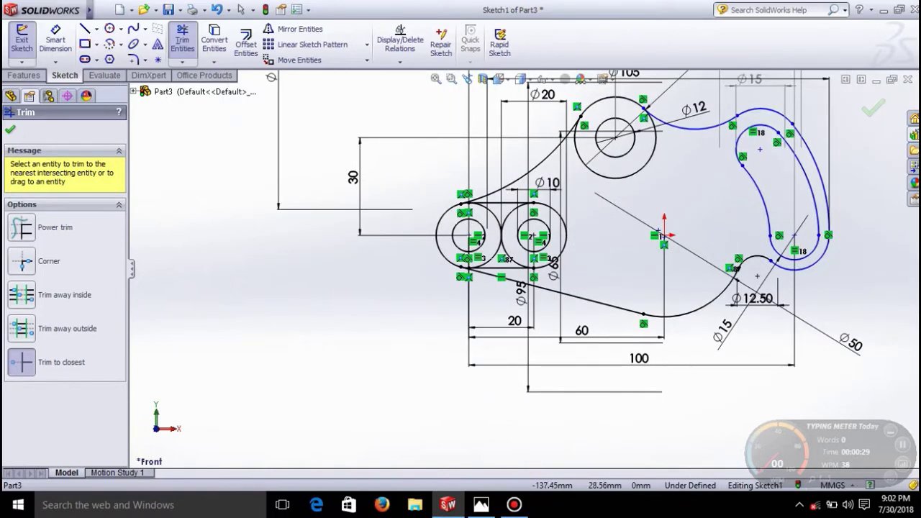
{"action": "left_click", "coordinate": [24, 75]}
{"action": "left_click", "coordinate": [28, 44]}
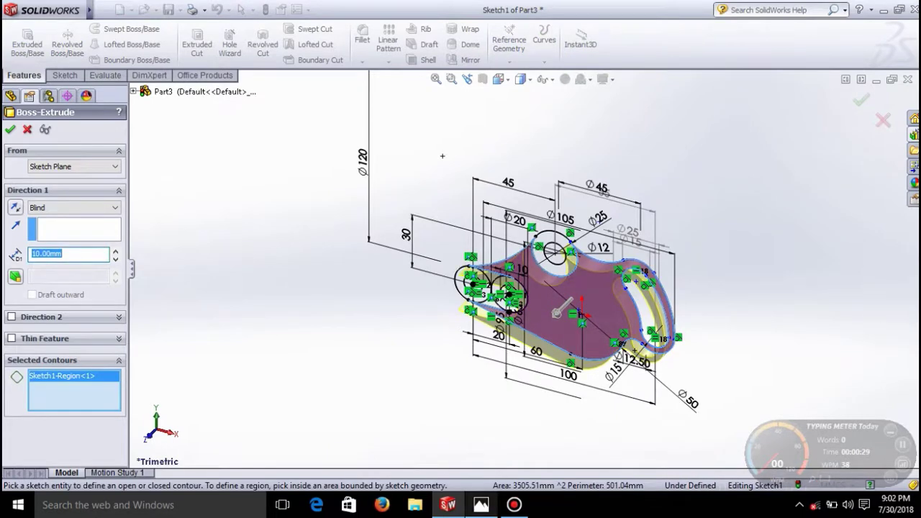
{"action": "left_click", "coordinate": [482, 505]}
{"action": "scroll", "coordinate": [653, 299], "scroll_direction": "up", "scroll_amount": 2}
{"action": "scroll", "coordinate": [653, 299], "scroll_direction": "down", "scroll_amount": 2}
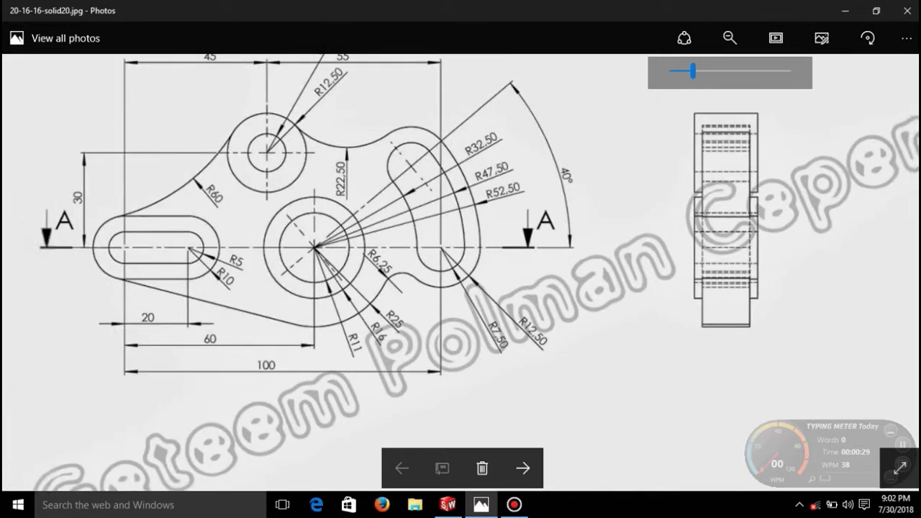
{"action": "scroll", "coordinate": [654, 299], "scroll_direction": "down", "scroll_amount": 1}
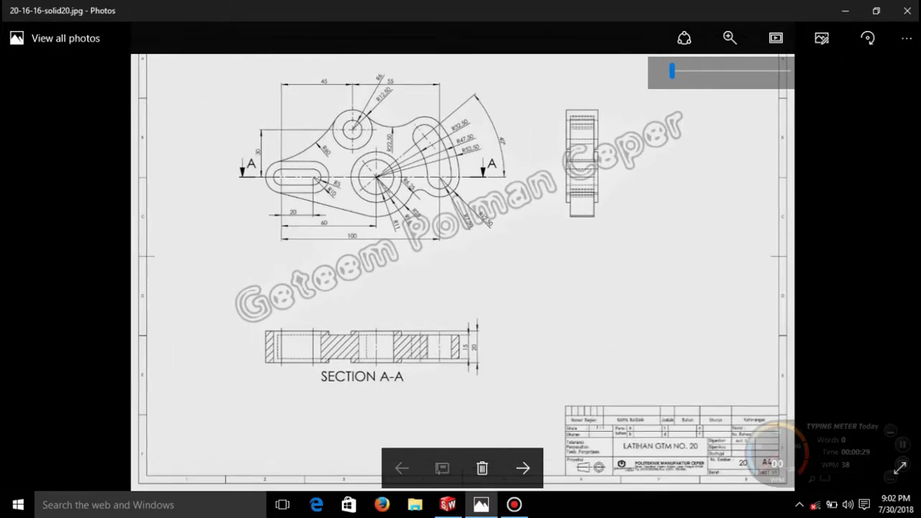
{"action": "left_click", "coordinate": [447, 504]}
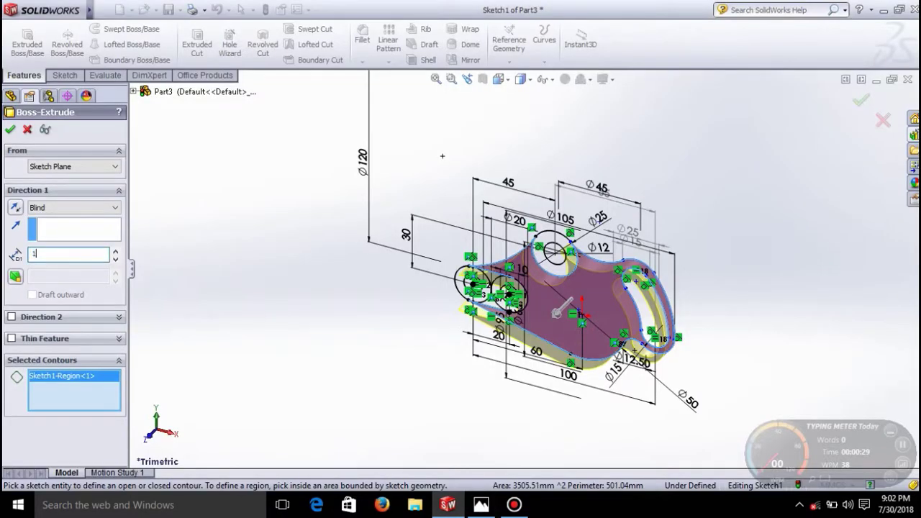
{"action": "key", "text": "Return"}
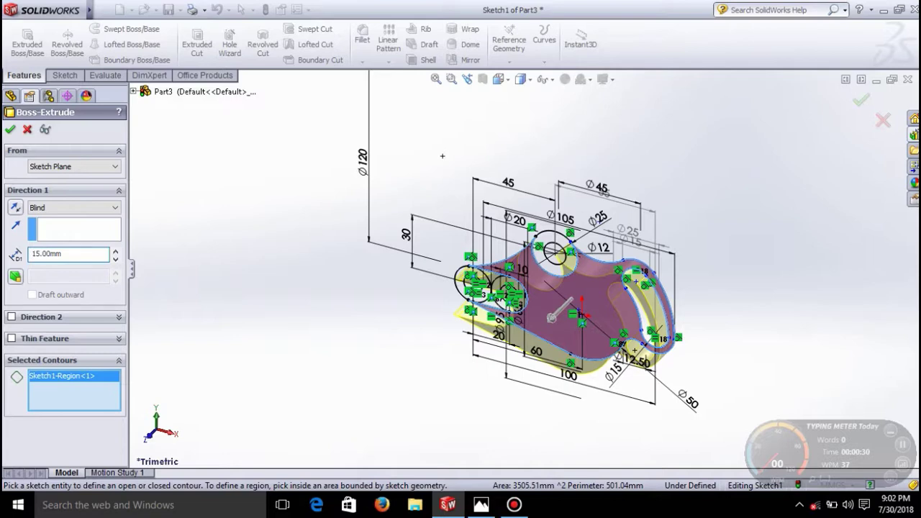
{"action": "left_click", "coordinate": [79, 207]}
{"action": "left_click", "coordinate": [65, 263]}
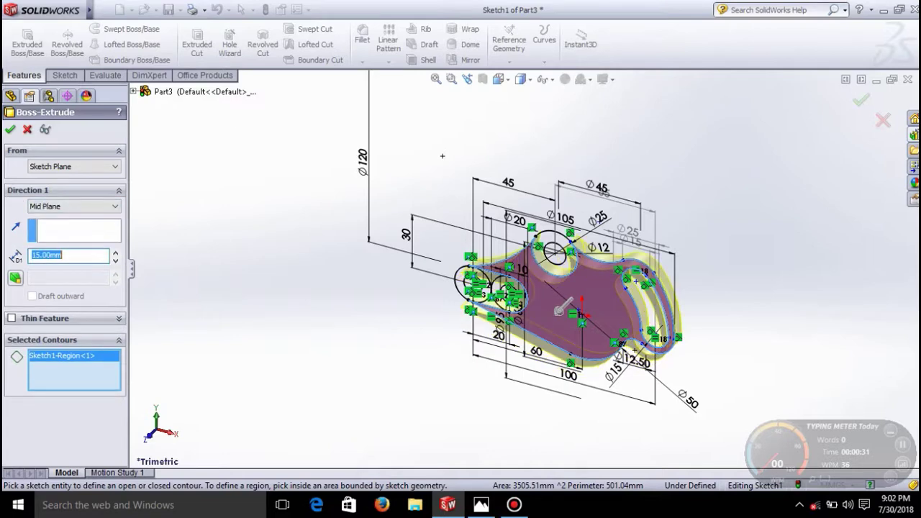
{"action": "key", "text": "Return"}
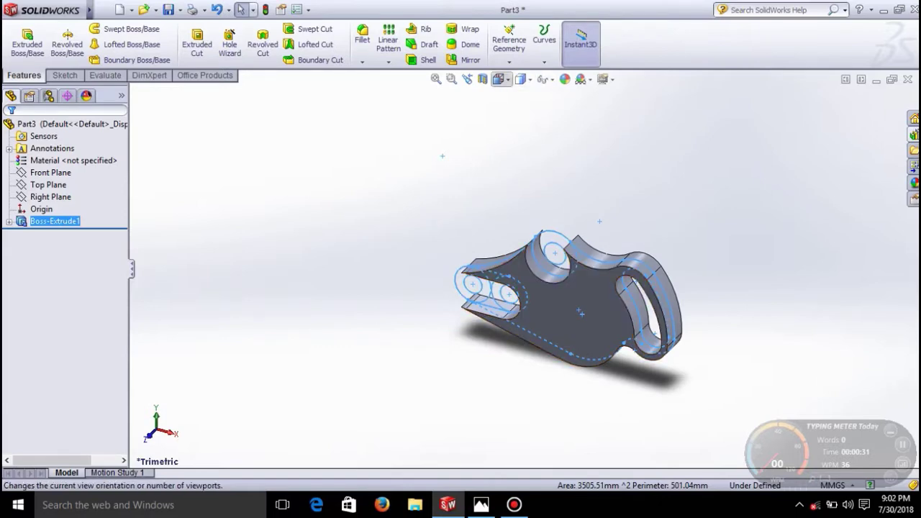
Step: Switch to the front view and start a new sketch on the Front Plane
{"action": "left_click", "coordinate": [502, 79]}
{"action": "left_click", "coordinate": [500, 113]}
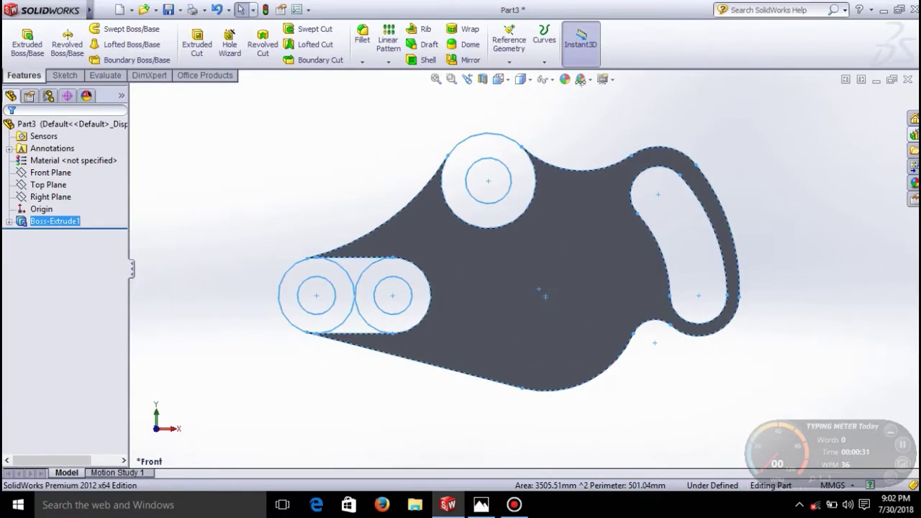
{"action": "left_click", "coordinate": [50, 173]}
{"action": "left_click", "coordinate": [61, 155]}
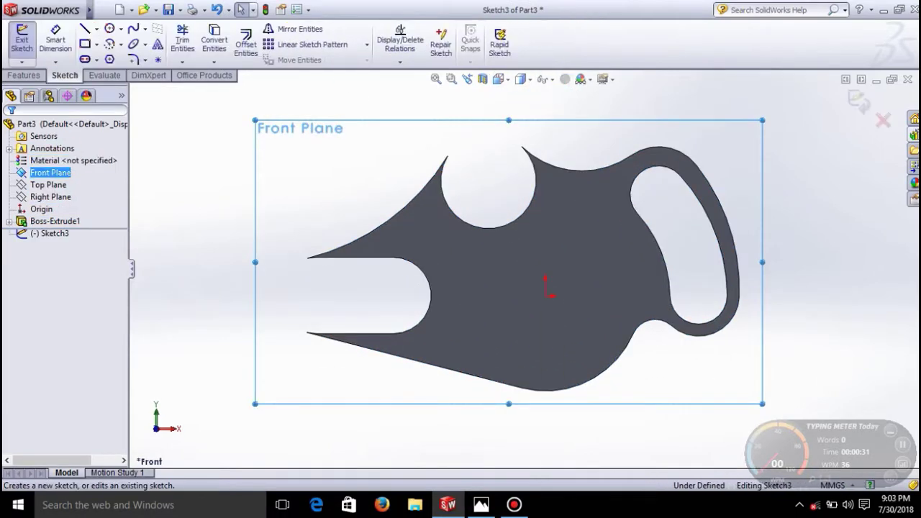
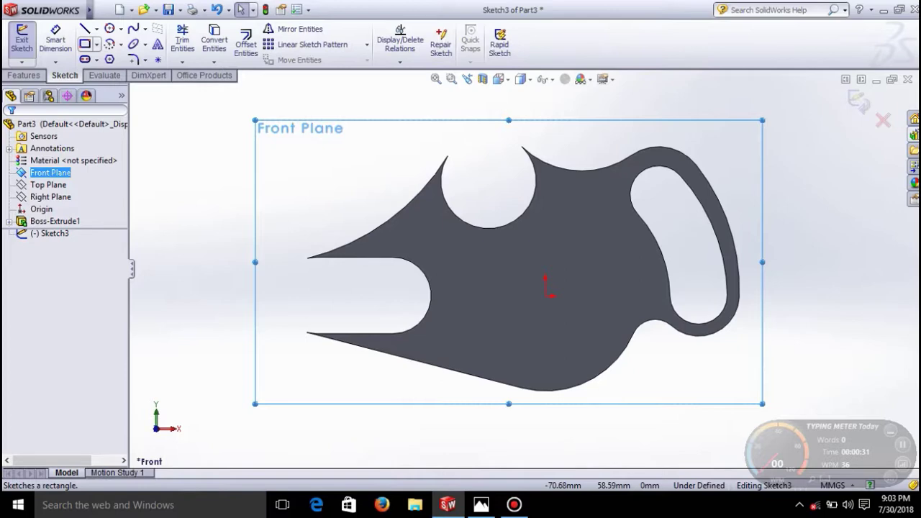
{"action": "left_click", "coordinate": [482, 505]}
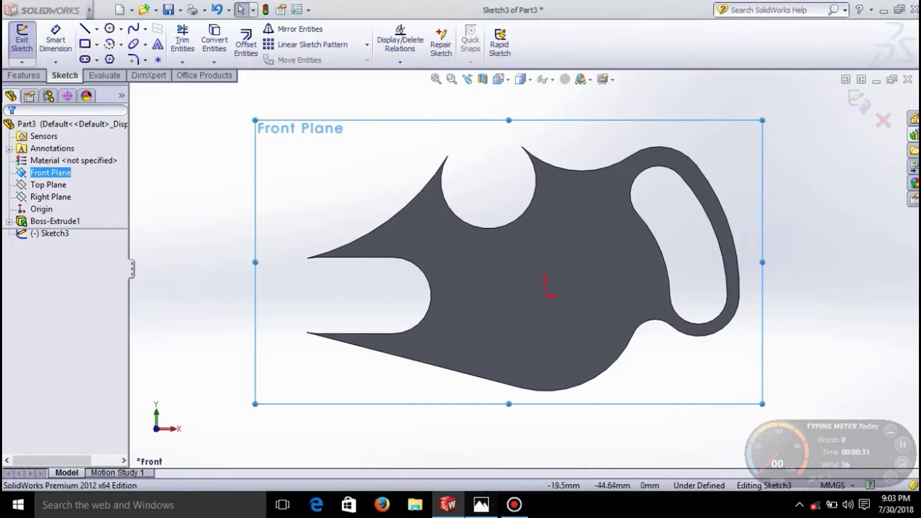
{"action": "left_click", "coordinate": [481, 505]}
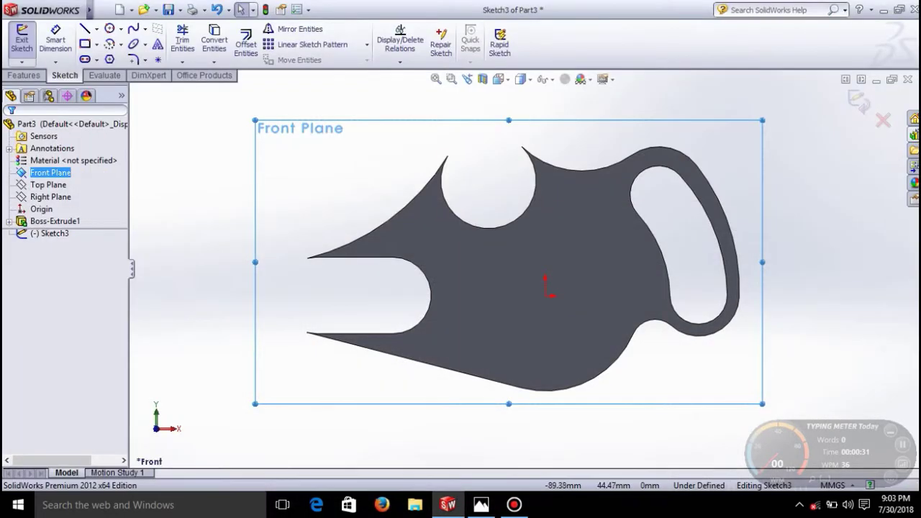
Step: Sketch two concentric circles centred on the body's upper round notch, with the outer radius 12.5 mm and the inner radius about 7.8 mm
{"action": "left_click", "coordinate": [120, 28]}
{"action": "left_click", "coordinate": [140, 37]}
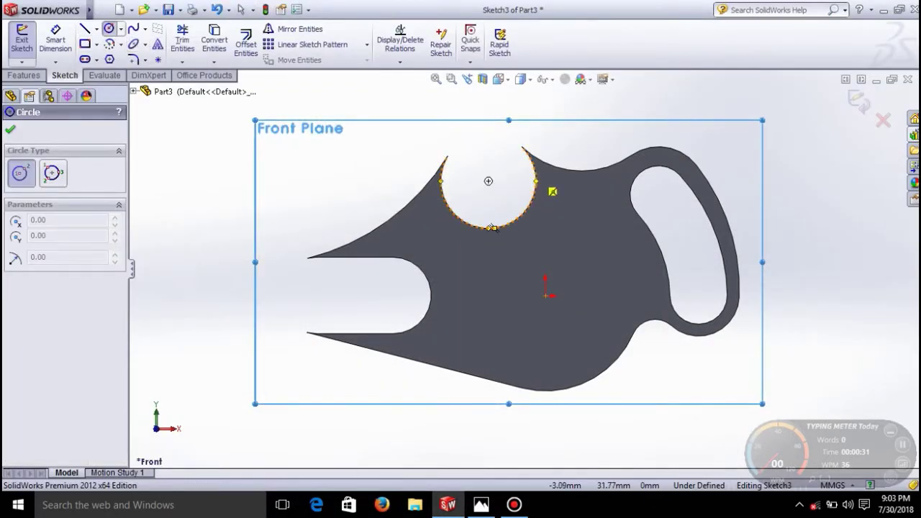
{"action": "left_click", "coordinate": [489, 181]}
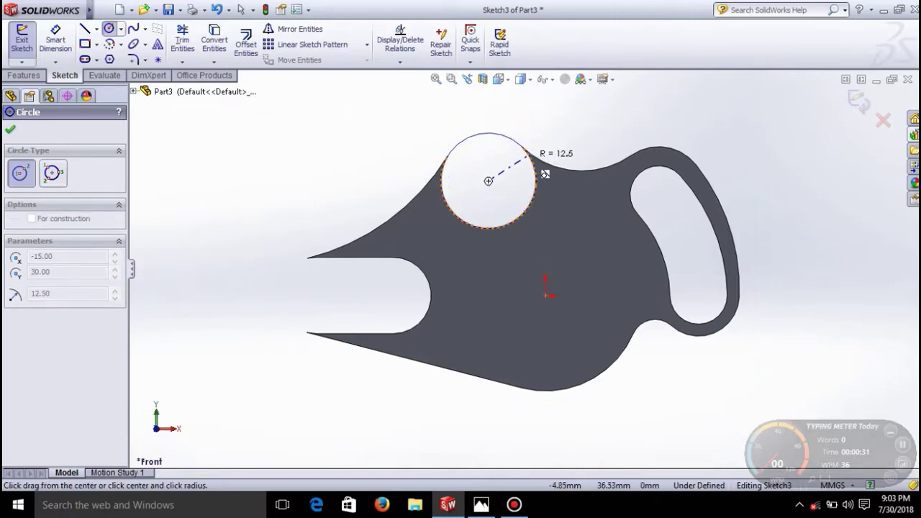
{"action": "left_click", "coordinate": [529, 155]}
{"action": "left_click", "coordinate": [489, 180]}
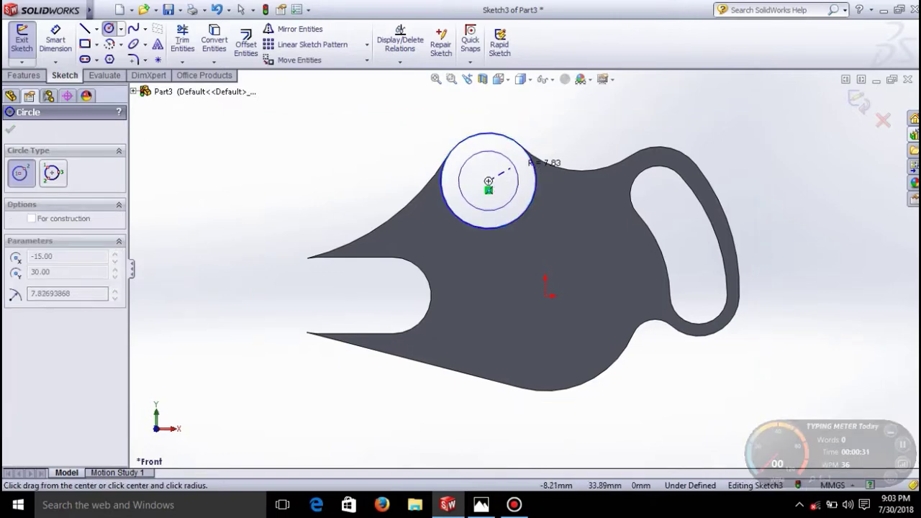
{"action": "left_click", "coordinate": [514, 166]}
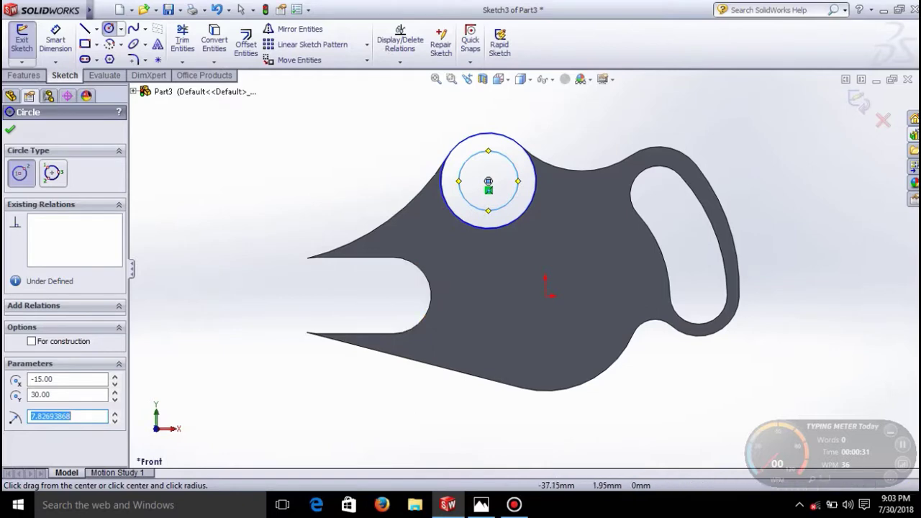
Step: Sketch two concentric circles at the rounded end of the left notch, with the outer radius 10 mm and the inner radius about 7 mm
{"action": "left_click", "coordinate": [392, 295]}
{"action": "left_click", "coordinate": [423, 273]}
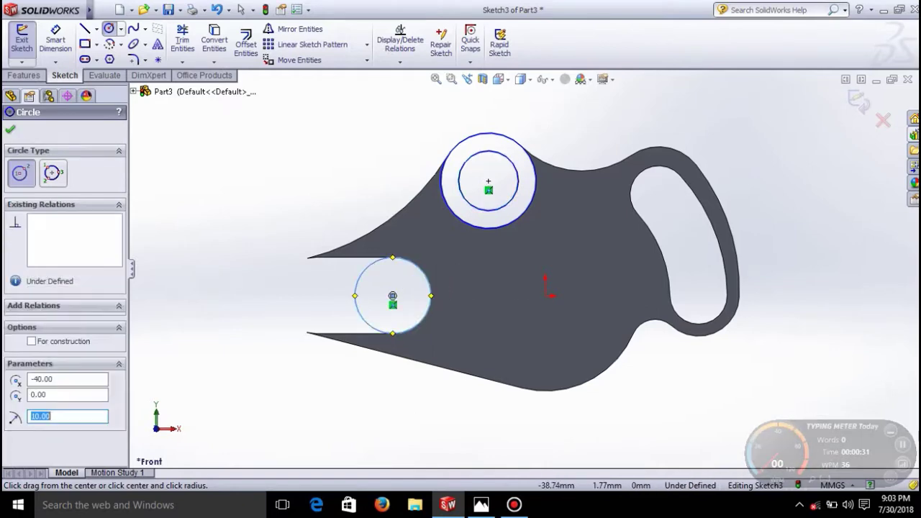
{"action": "left_click", "coordinate": [392, 296]}
{"action": "left_click", "coordinate": [416, 283]}
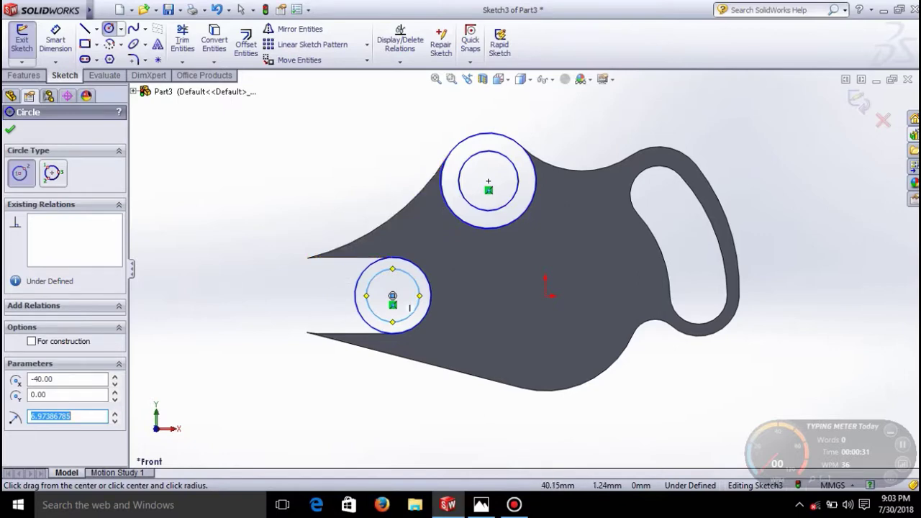
Step: Sketch two concentric circles about 23 mm left of the notch circles and level with them, with radii about 8.7 mm and 4.6 mm
{"action": "left_click", "coordinate": [303, 296]}
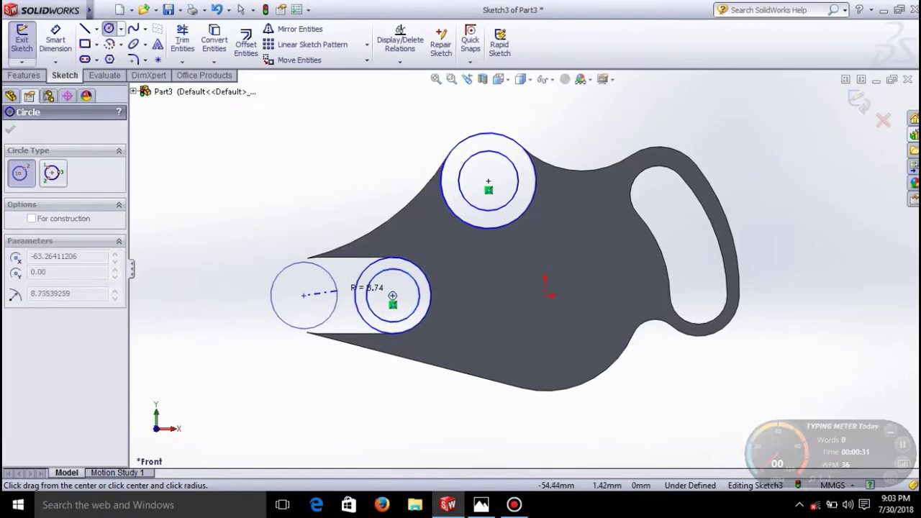
{"action": "left_click", "coordinate": [337, 290]}
{"action": "left_click", "coordinate": [304, 296]}
{"action": "left_click", "coordinate": [321, 296]}
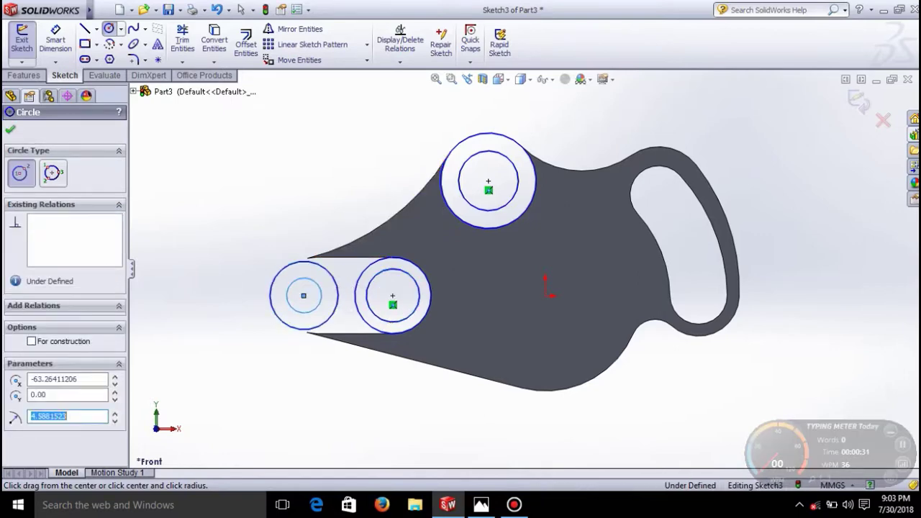
{"action": "key", "text": "Escape"}
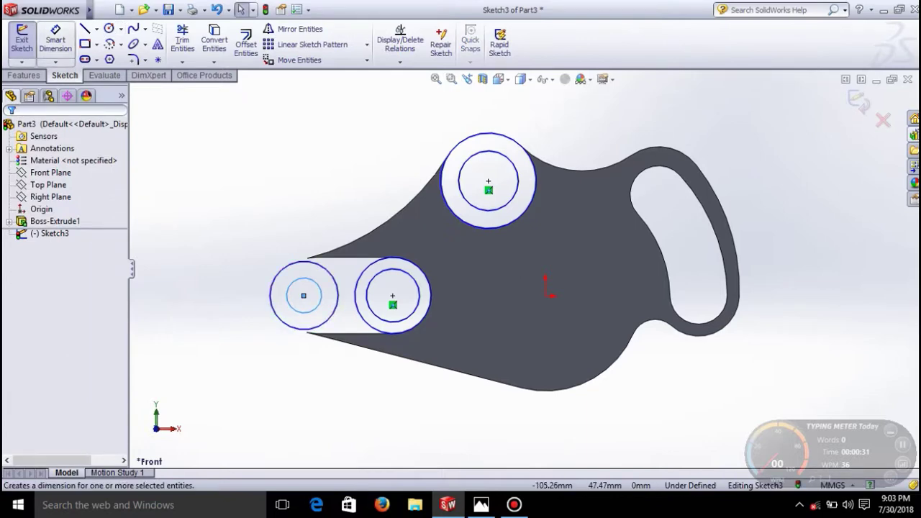
Step: Dimension the upper concentric circles with an outer diameter of 25 mm and an inner diameter of 12 mm
{"action": "left_click", "coordinate": [56, 40]}
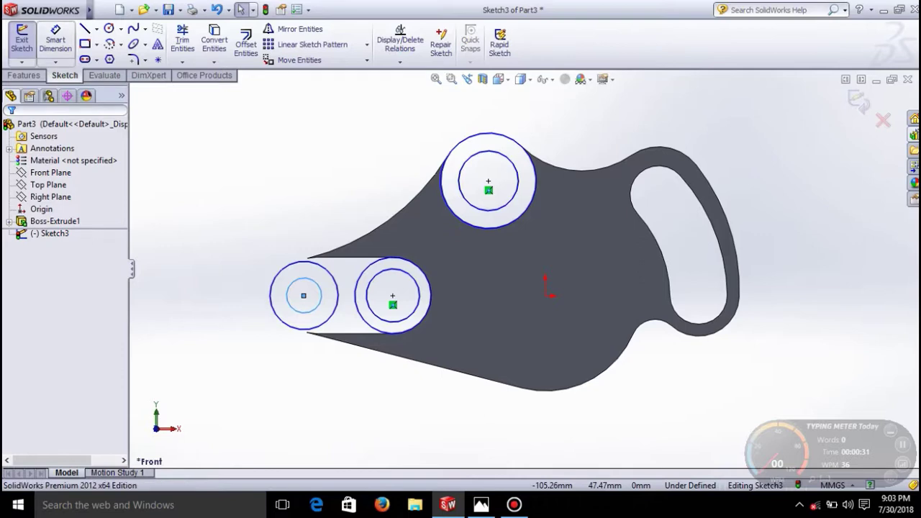
{"action": "left_click", "coordinate": [488, 228]}
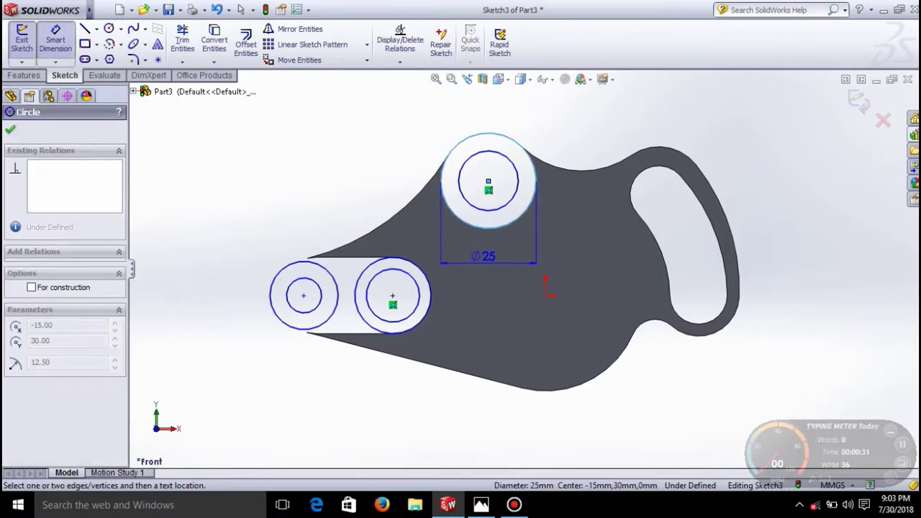
{"action": "left_click", "coordinate": [482, 259]}
{"action": "left_click", "coordinate": [431, 292]}
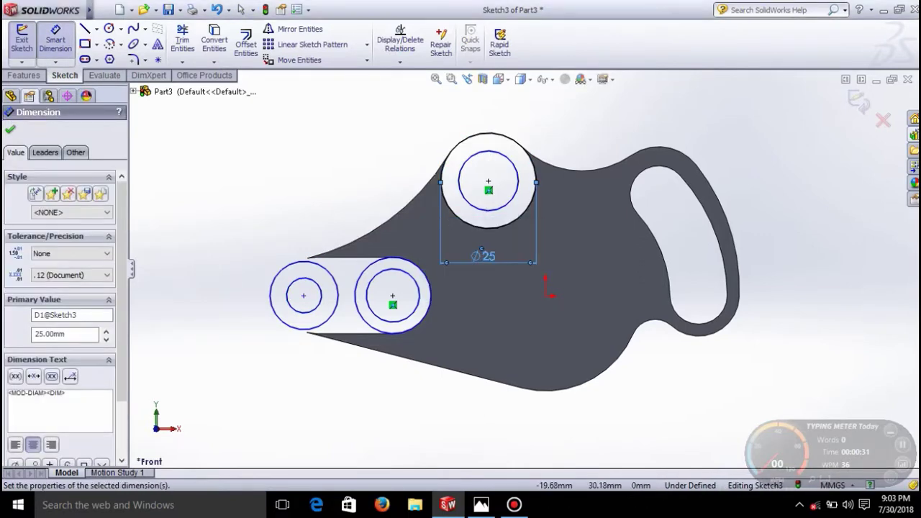
{"action": "left_click", "coordinate": [469, 203]}
{"action": "left_click", "coordinate": [487, 234]}
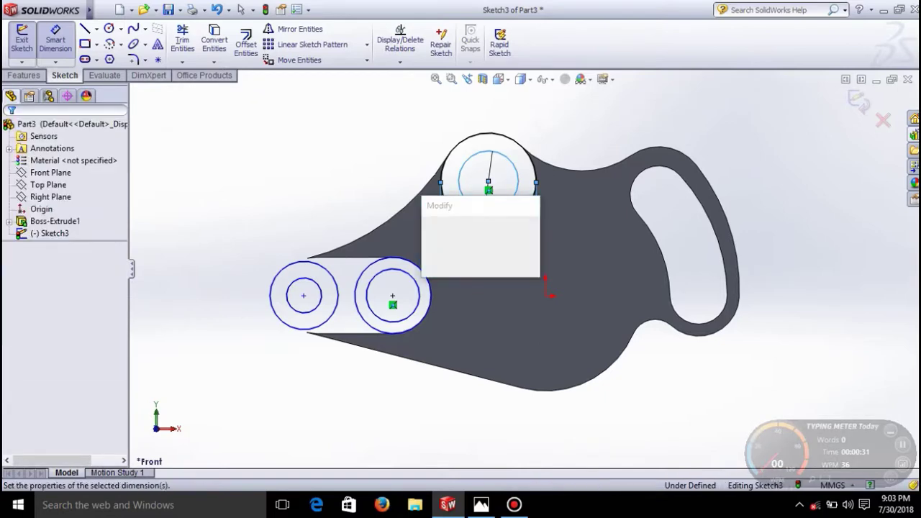
{"action": "type", "text": "12"}
{"action": "key", "text": "Return"}
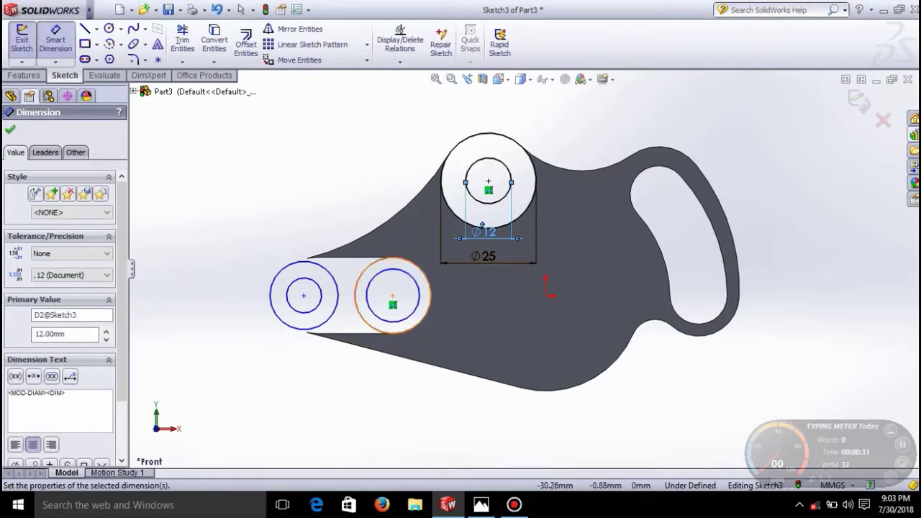
Step: Dimension the concentric circles in the left notch with an outer diameter of 20 mm and an inner diameter of 10 mm
{"action": "left_click", "coordinate": [429, 295]}
{"action": "left_click", "coordinate": [472, 297]}
{"action": "type", "text": "20"}
{"action": "key", "text": "Return"}
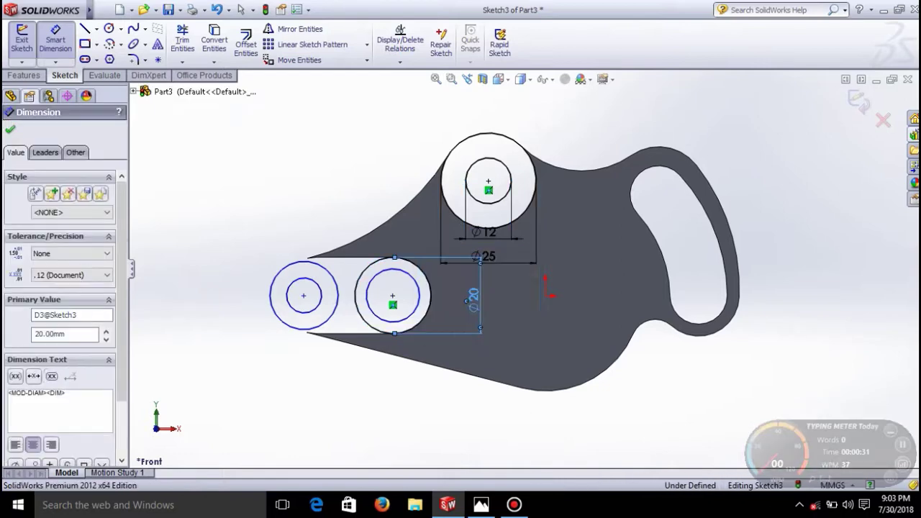
{"action": "left_click", "coordinate": [419, 298]}
{"action": "left_click", "coordinate": [443, 295]}
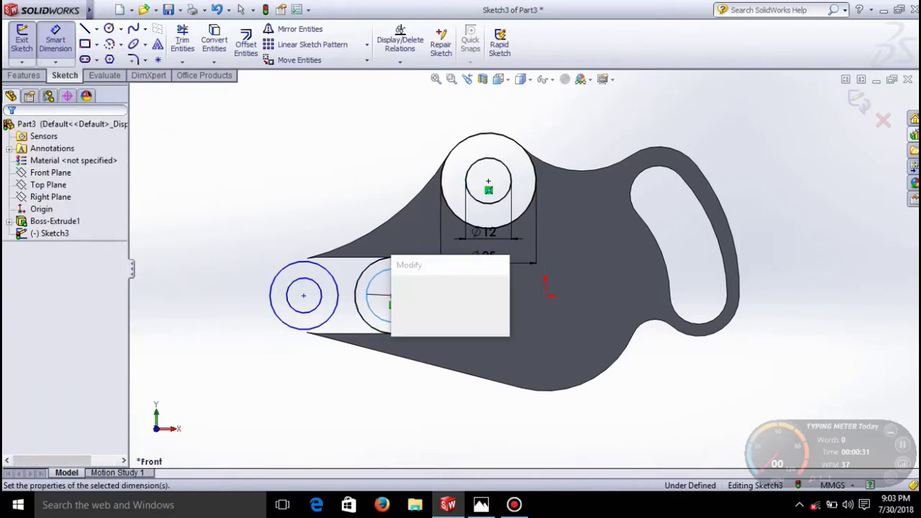
{"action": "type", "text": "10"}
{"action": "key", "text": "Return"}
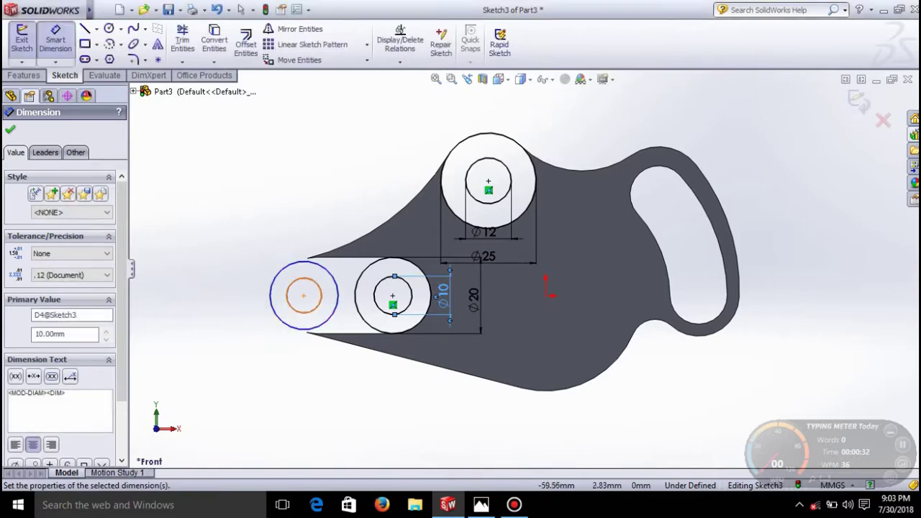
{"action": "key", "text": "Escape"}
{"action": "key", "text": "Escape"}
Step: Make the leftmost outer circle equal to the 20 mm circle and the leftmost inner circle equal to the 10 mm circle
{"action": "left_click", "coordinate": [356, 301]}
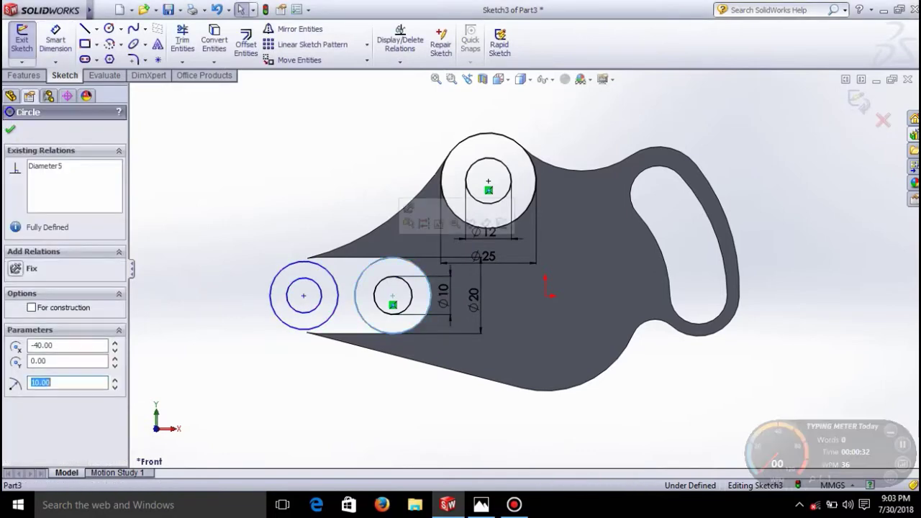
{"action": "left_click", "coordinate": [338, 299], "text": "ctrl"}
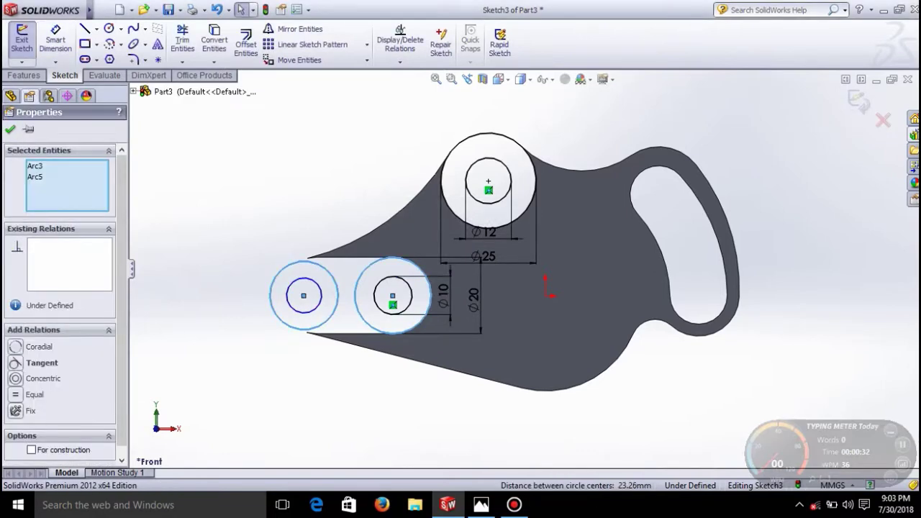
{"action": "left_click", "coordinate": [34, 394]}
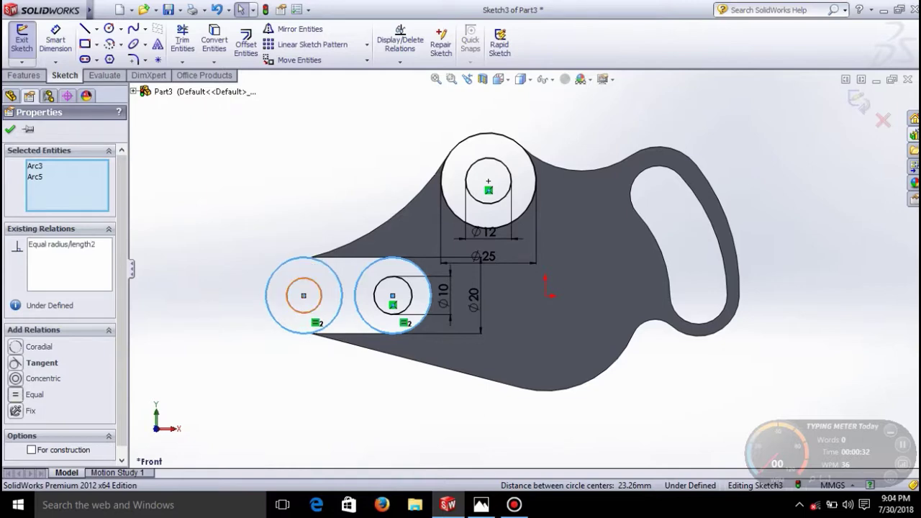
{"action": "left_click", "coordinate": [381, 280]}
{"action": "left_click", "coordinate": [291, 283], "text": "ctrl"}
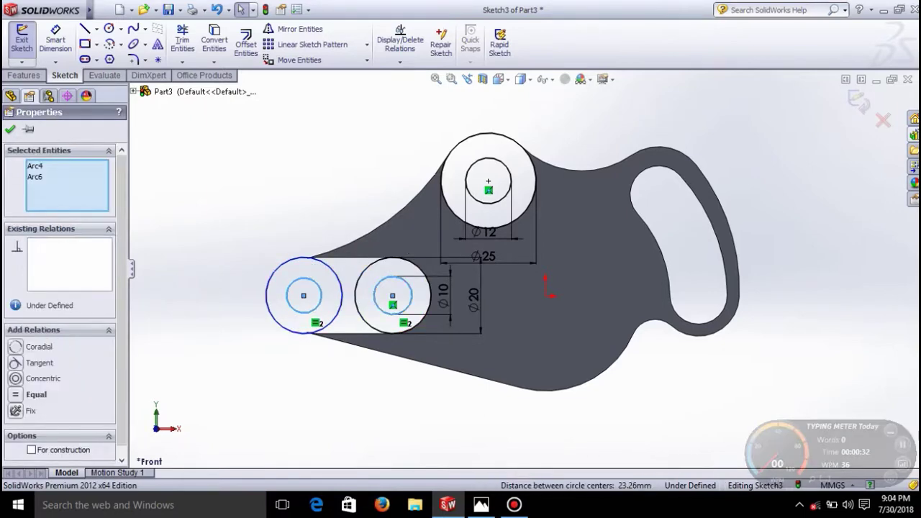
{"action": "left_click", "coordinate": [33, 395]}
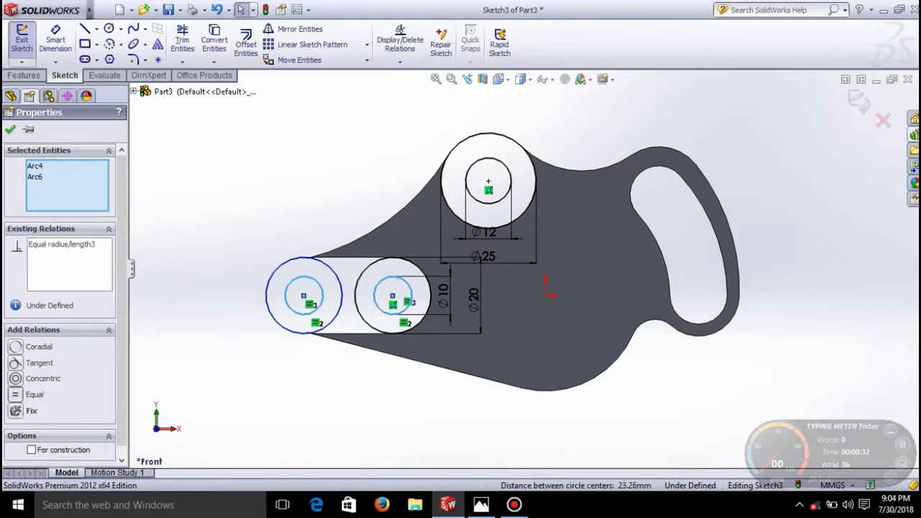
Step: Sketch two horizontal lines spanning the left circle pairs, one about 39 mm long above them and one about 43 mm long below
{"action": "left_click", "coordinate": [85, 29]}
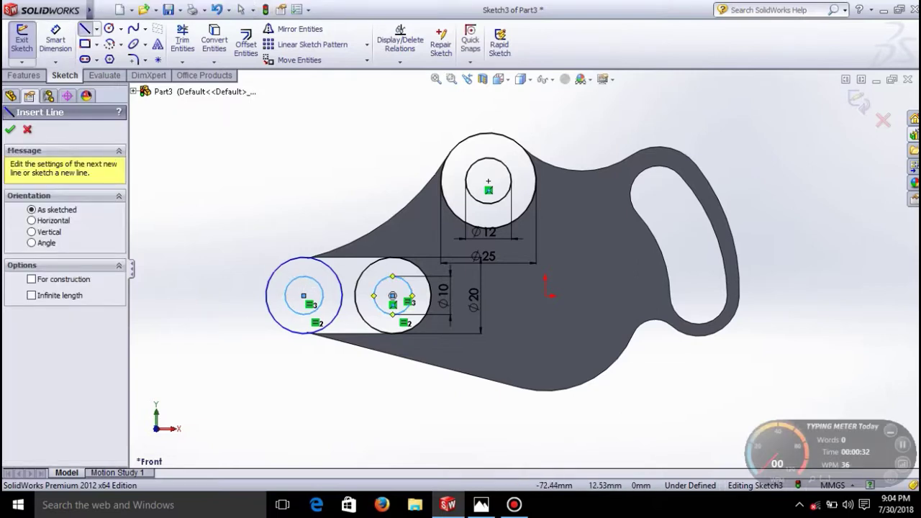
{"action": "left_click_drag", "start_coordinate": [268, 248], "coordinate": [417, 248]}
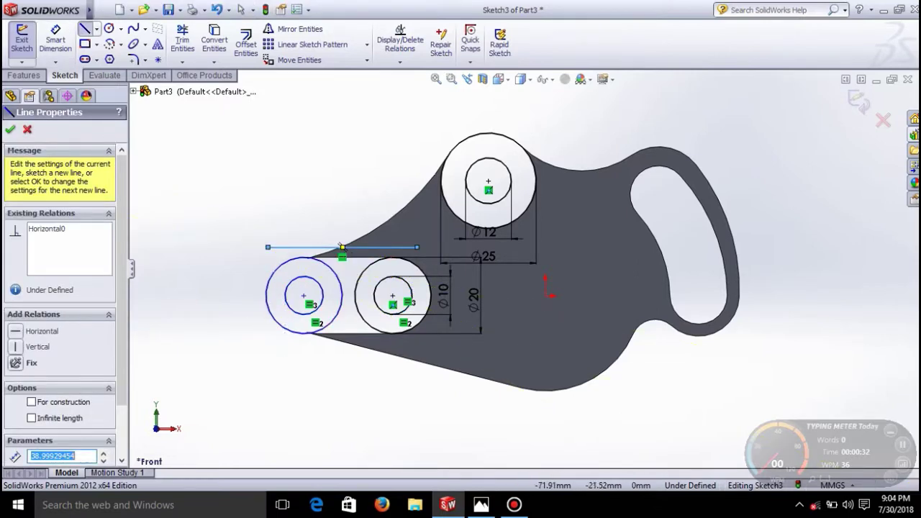
{"action": "mouse_move", "coordinate": [268, 351]}
{"action": "left_mouse_down"}
{"action": "mouse_move", "coordinate": [448, 350]}
{"action": "mouse_move", "coordinate": [431, 351]}
{"action": "left_mouse_up"}
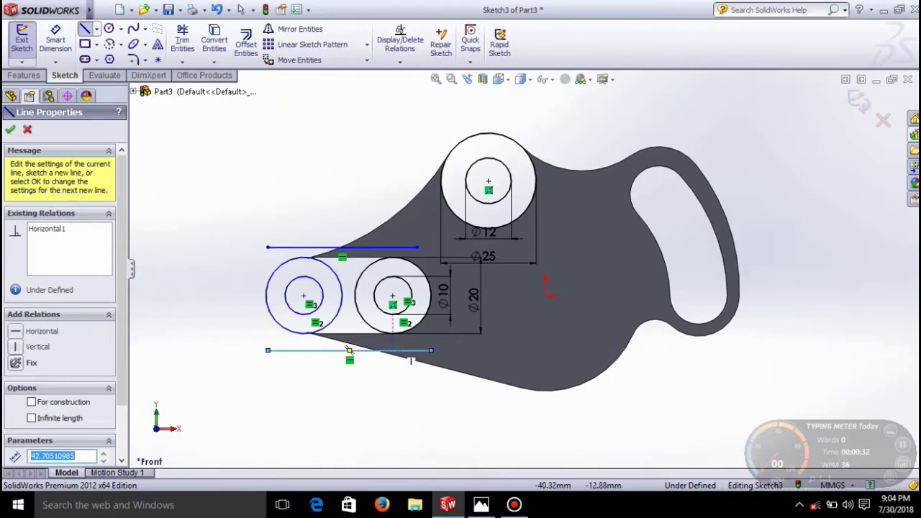
{"action": "key", "text": "Escape"}
Step: Try to make the lower line tangent to the leftmost outer circle
{"action": "left_click", "coordinate": [403, 350]}
{"action": "left_click", "coordinate": [268, 302], "text": "ctrl"}
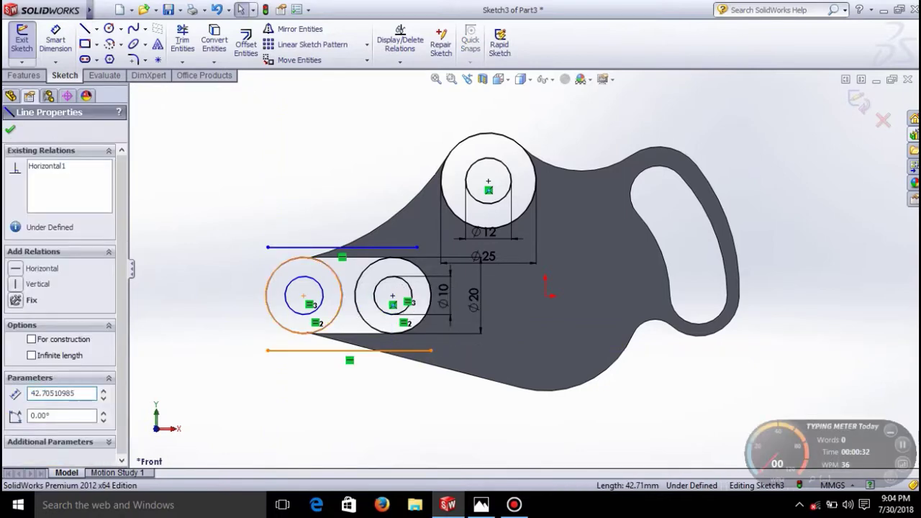
{"action": "left_click", "coordinate": [16, 347]}
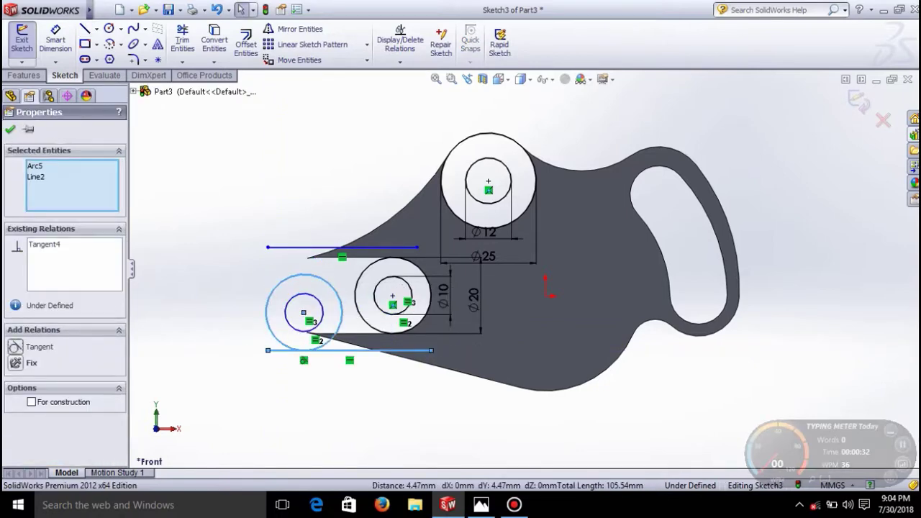
{"action": "key", "text": "ctrl+z"}
Step: Add a horizontal relation between the center points of the two left circle pairs
{"action": "left_click", "coordinate": [303, 295]}
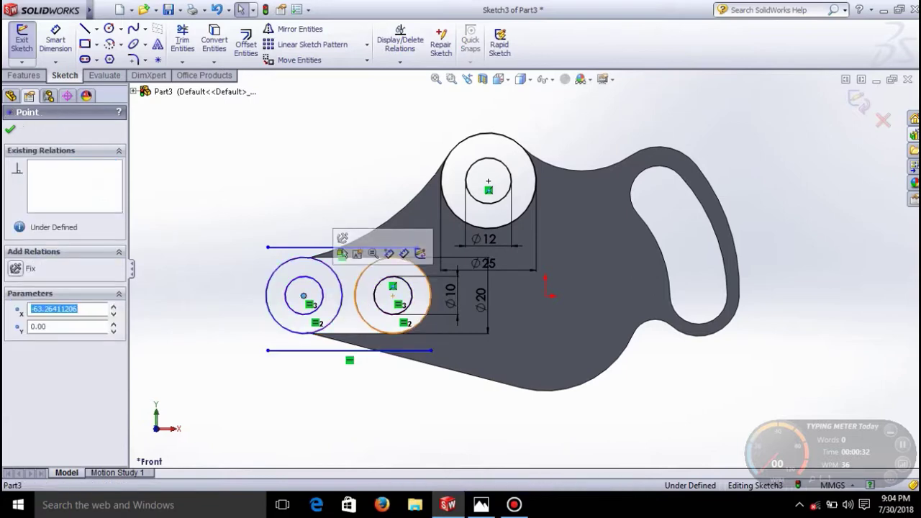
{"action": "left_click", "coordinate": [393, 296]}
{"action": "left_click", "coordinate": [304, 295], "text": "ctrl"}
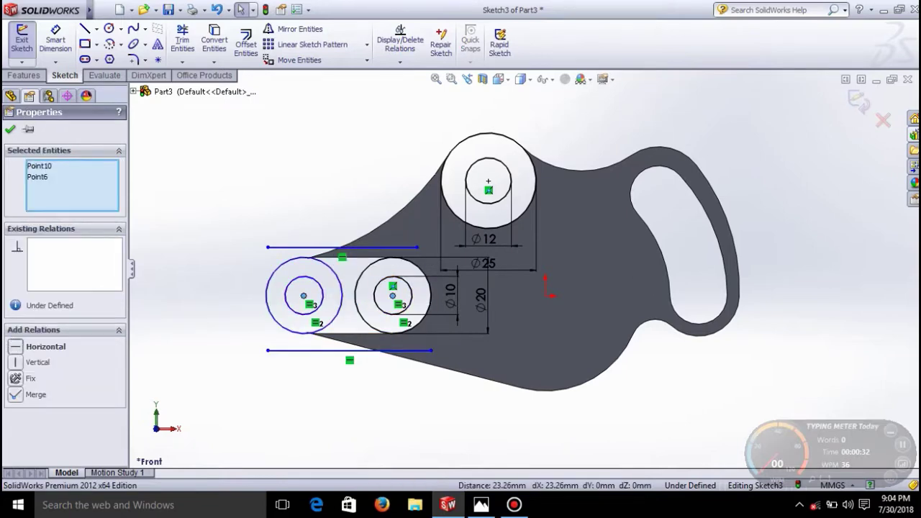
Step: Make the lower horizontal line tangent to the outer circles of both left circle pairs
{"action": "left_click", "coordinate": [314, 351]}
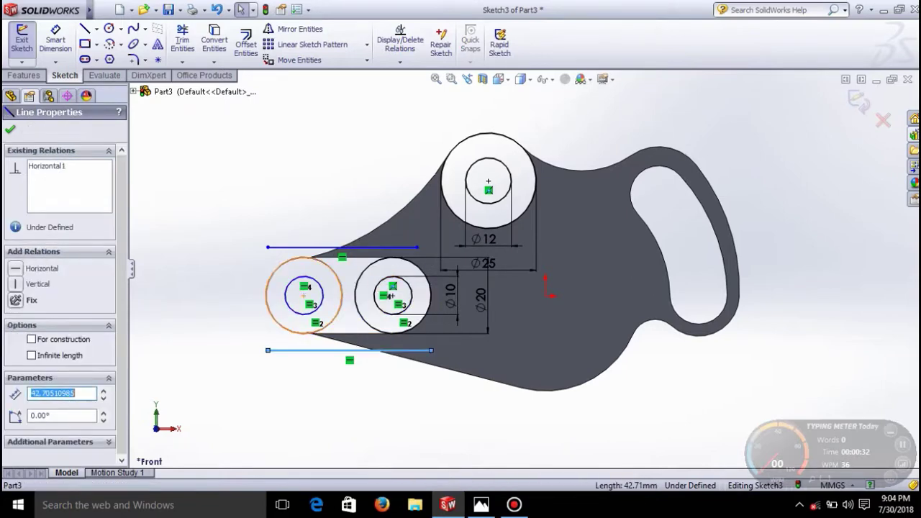
{"action": "left_click", "coordinate": [309, 333], "text": "ctrl"}
{"action": "left_click", "coordinate": [37, 346]}
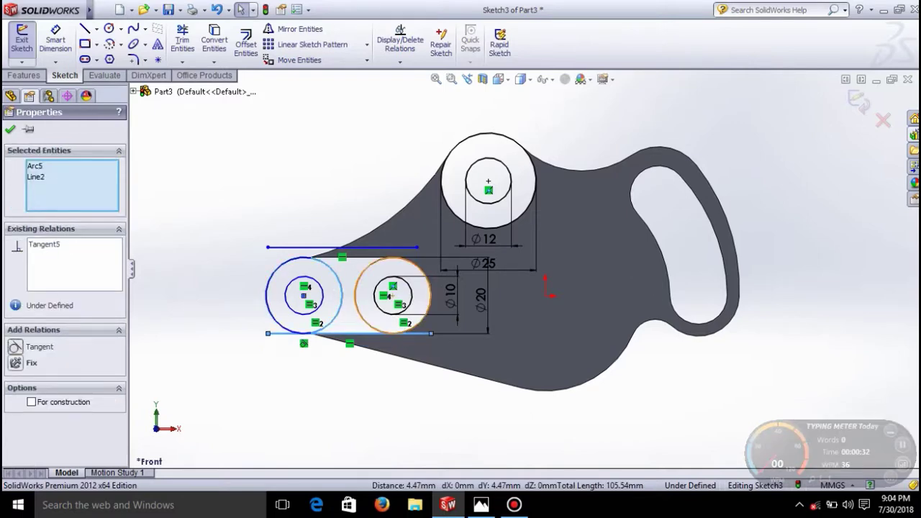
{"action": "left_click", "coordinate": [419, 322]}
{"action": "left_click", "coordinate": [414, 333], "text": "ctrl"}
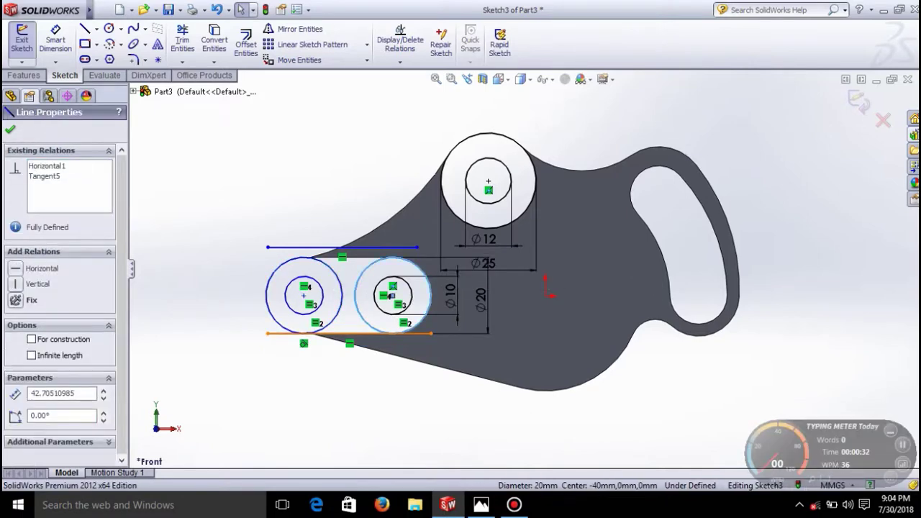
{"action": "left_click", "coordinate": [37, 346]}
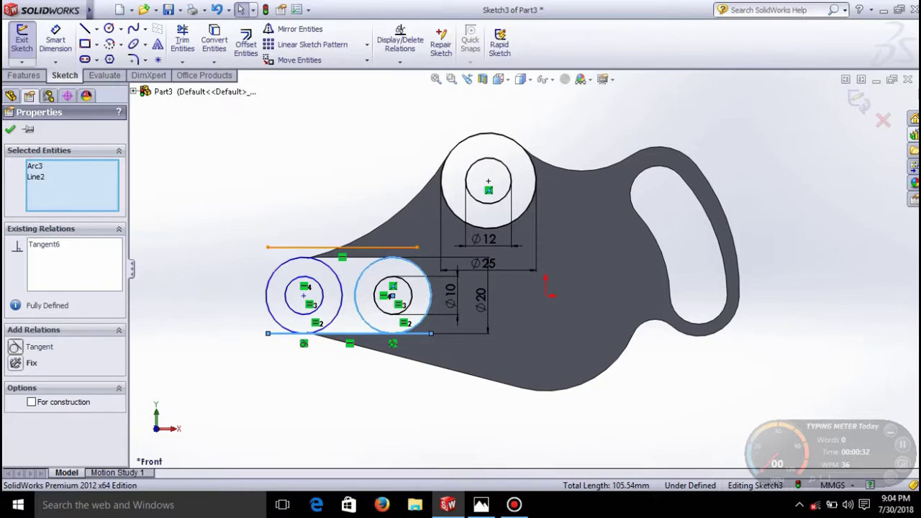
Step: Make the upper horizontal line tangent to the outer circles of both left circle pairs
{"action": "left_click", "coordinate": [298, 247]}
{"action": "left_click", "coordinate": [294, 258], "text": "ctrl"}
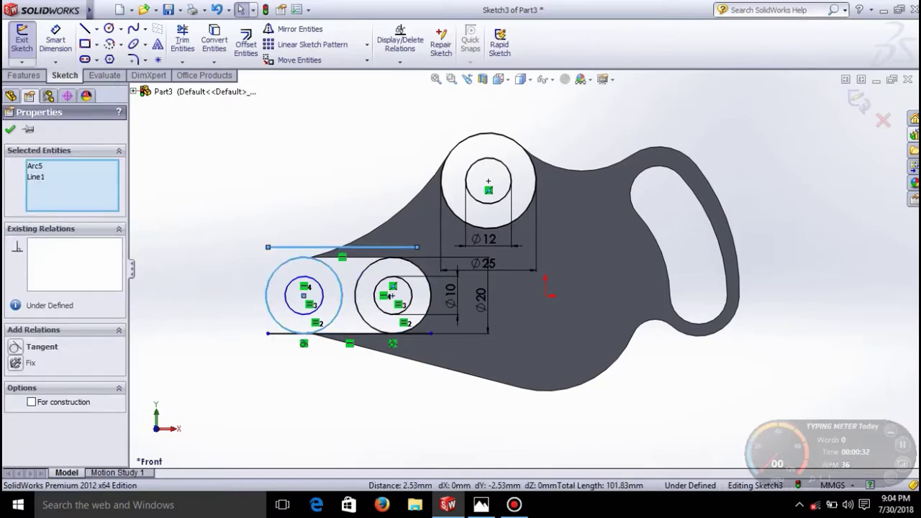
{"action": "left_click", "coordinate": [37, 347]}
{"action": "left_click", "coordinate": [414, 264]}
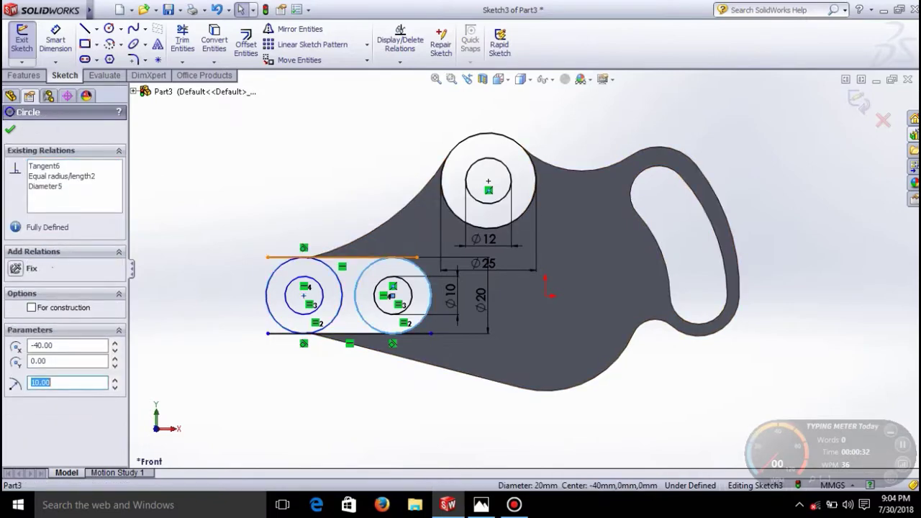
{"action": "left_click", "coordinate": [385, 257], "text": "ctrl"}
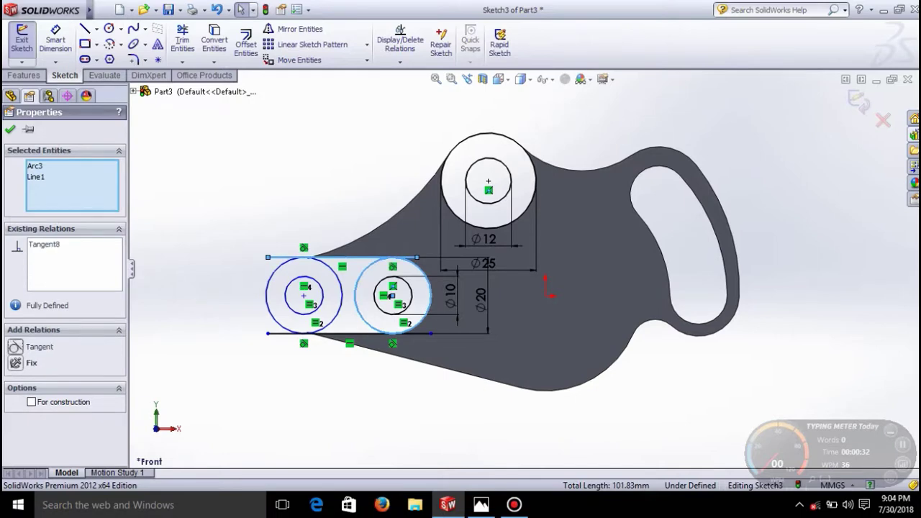
Step: Trim the ends of the upper and lower tangent lines that extend past the outer circles' tangent points
{"action": "left_click", "coordinate": [182, 40]}
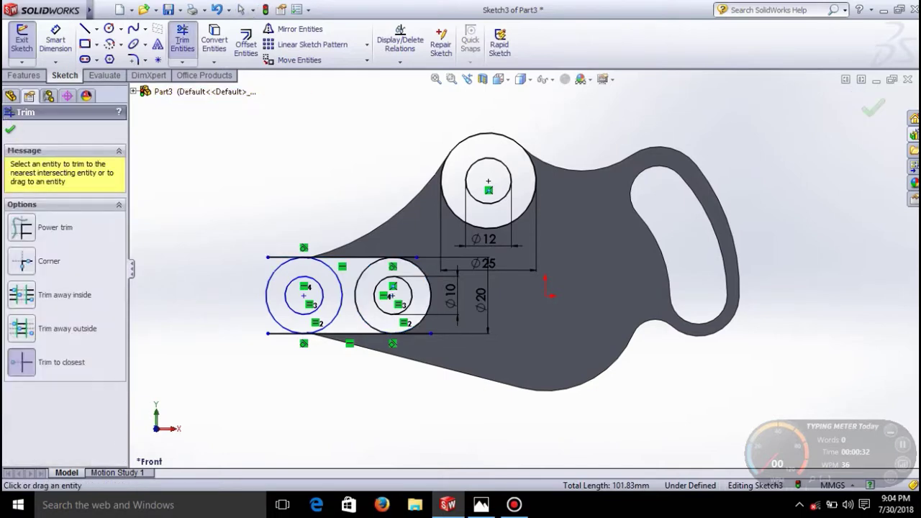
{"action": "left_click", "coordinate": [411, 257]}
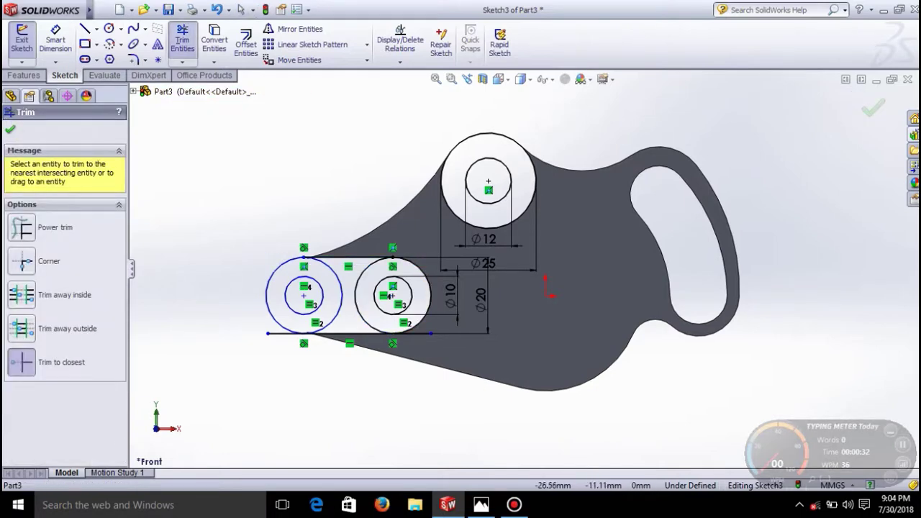
{"action": "left_click", "coordinate": [283, 333]}
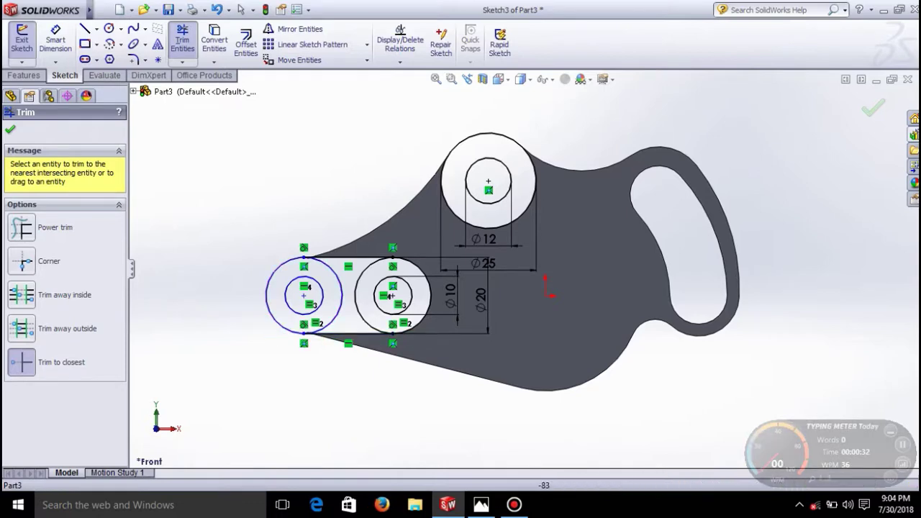
Step: Sketch two horizontal lines between the outer tangent lines, about 29 mm long above the inner circles and about 26 mm long below
{"action": "left_click", "coordinate": [85, 29]}
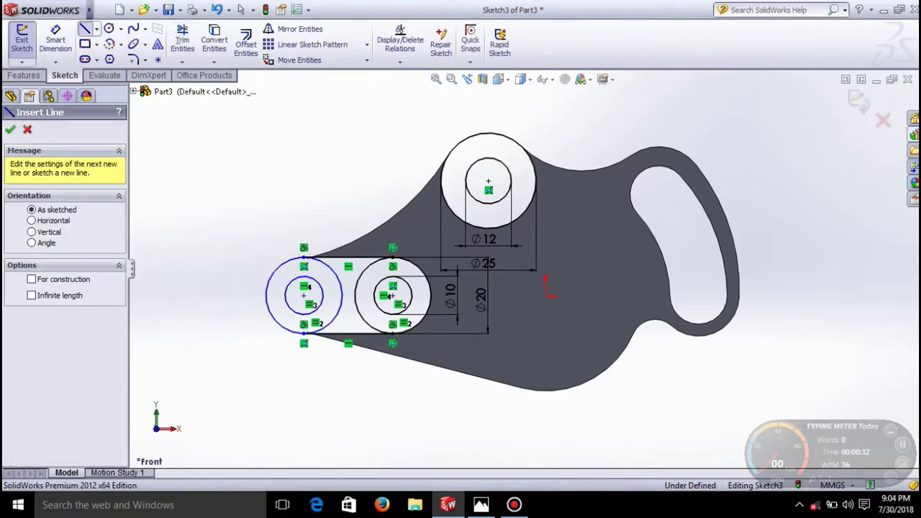
{"action": "left_click", "coordinate": [319, 295]}
{"action": "left_click_drag", "start_coordinate": [398, 271], "coordinate": [398, 271]}
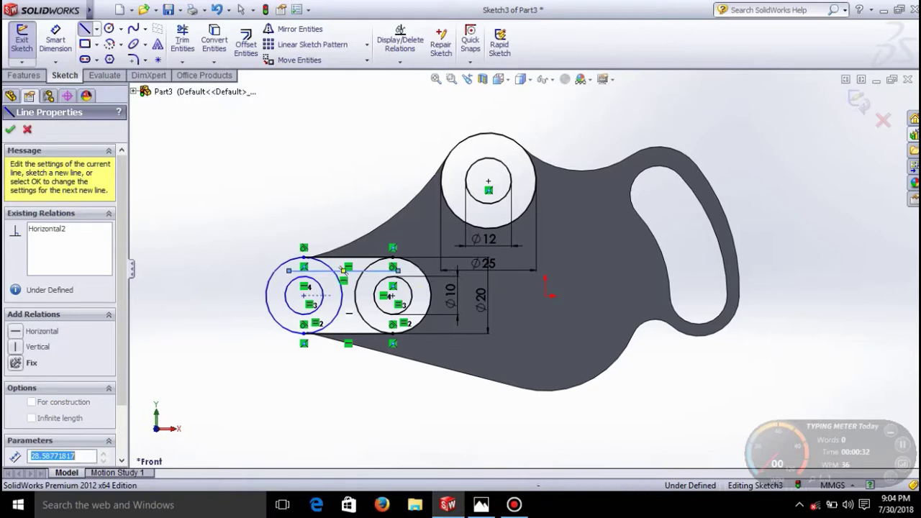
{"action": "left_click_drag", "start_coordinate": [293, 321], "coordinate": [393, 321]}
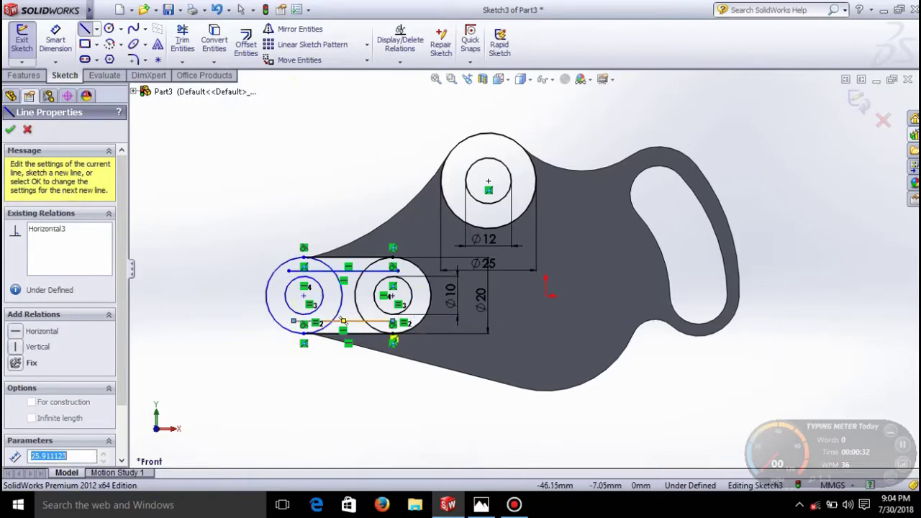
{"action": "key", "text": "Escape"}
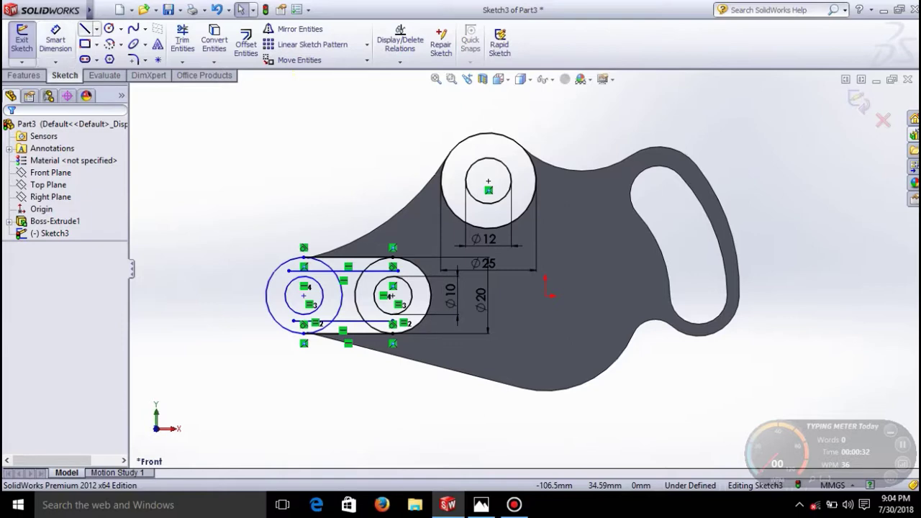
Step: Make the upper inner line tangent to both 10 mm inner circles
{"action": "left_click", "coordinate": [296, 279]}
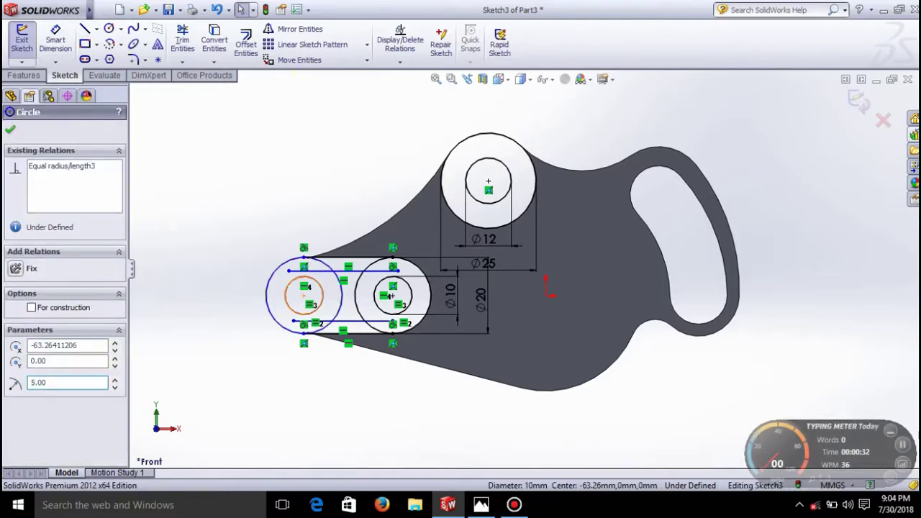
{"action": "left_click", "coordinate": [310, 271], "text": "ctrl"}
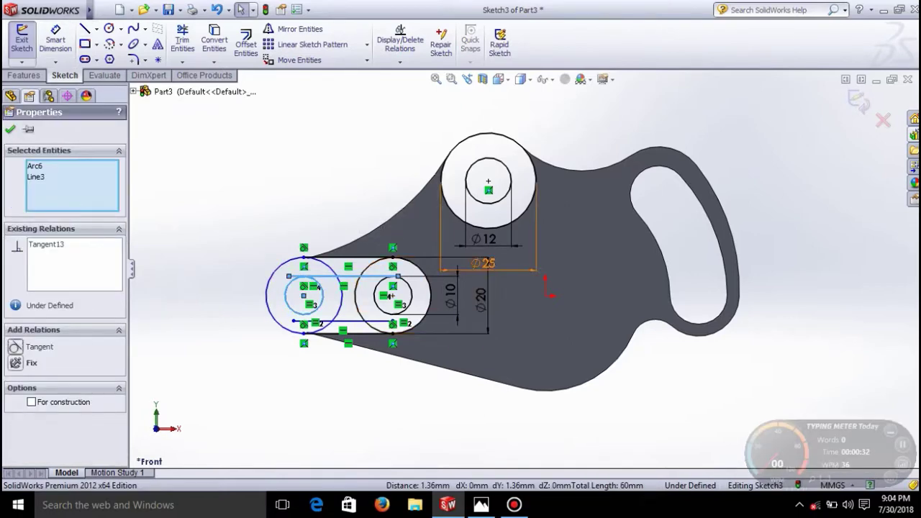
{"action": "scroll", "coordinate": [385, 284], "scroll_direction": "down", "scroll_amount": 6}
{"action": "left_click", "coordinate": [388, 264]}
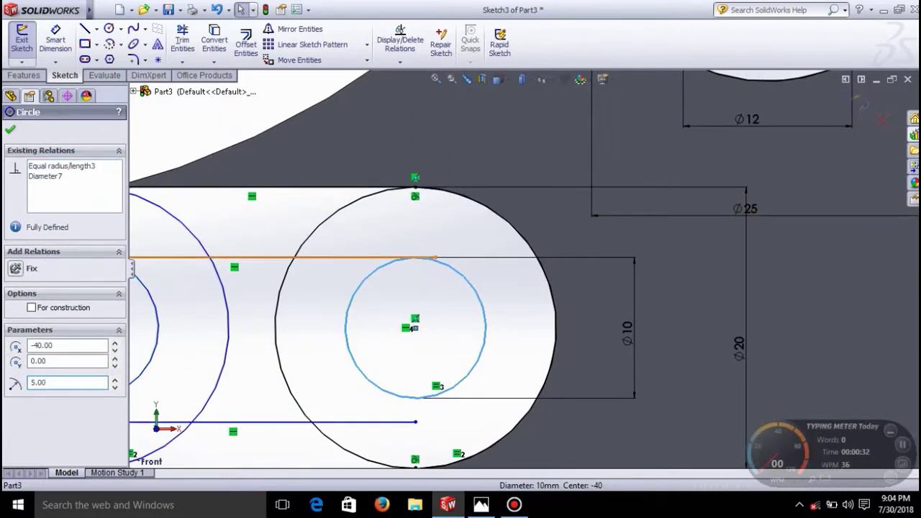
{"action": "left_click", "coordinate": [392, 257], "text": "ctrl"}
{"action": "left_click", "coordinate": [16, 347]}
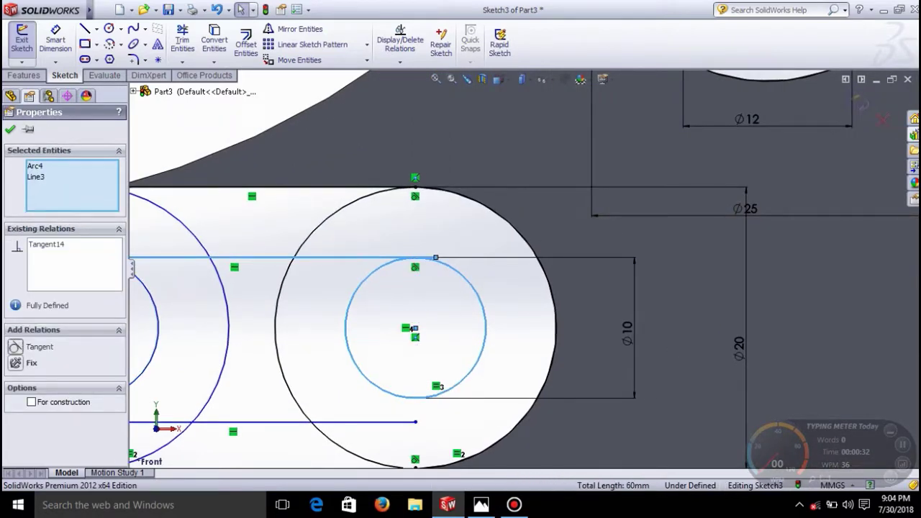
Step: Make the lower inner line tangent to both 10 mm inner circles
{"action": "left_click", "coordinate": [392, 422], "text": "ctrl"}
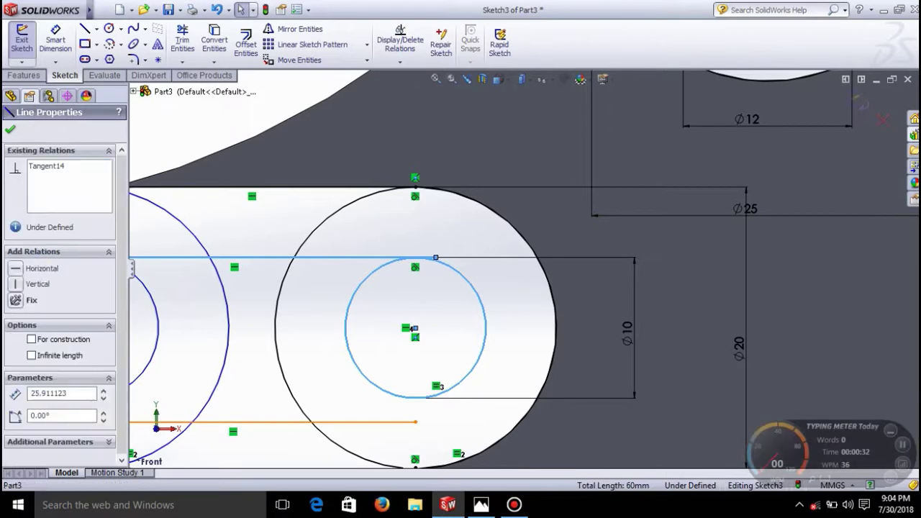
{"action": "key", "text": "Escape"}
{"action": "left_click", "coordinate": [395, 395]}
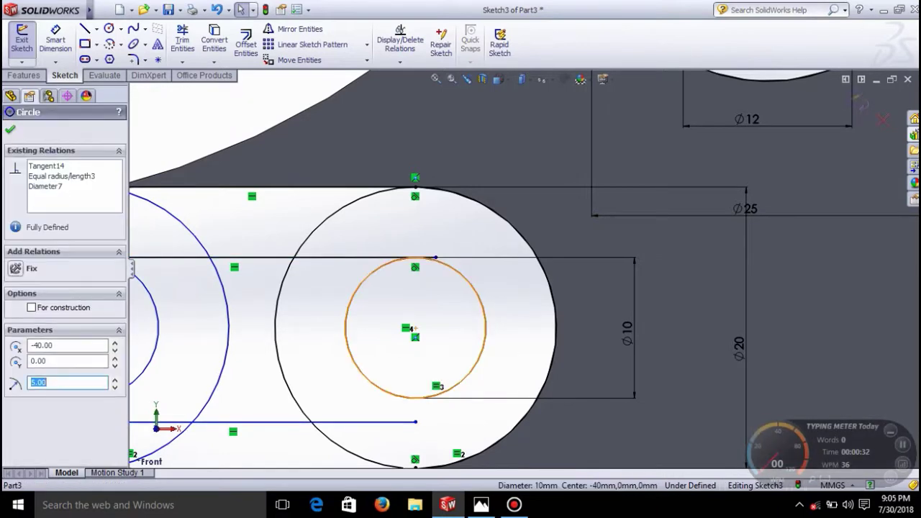
{"action": "left_click", "coordinate": [389, 422], "text": "ctrl"}
{"action": "left_click", "coordinate": [15, 347]}
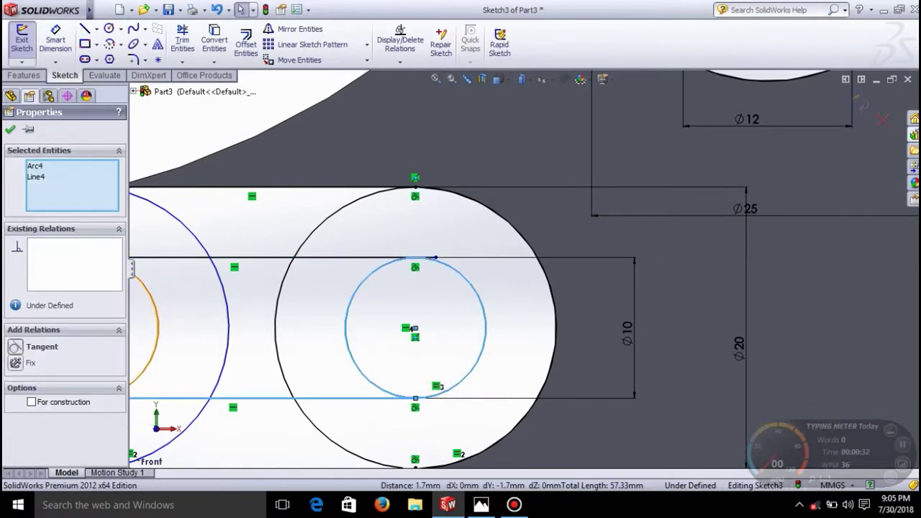
{"action": "key", "text": "f"}
{"action": "left_click", "coordinate": [382, 315]}
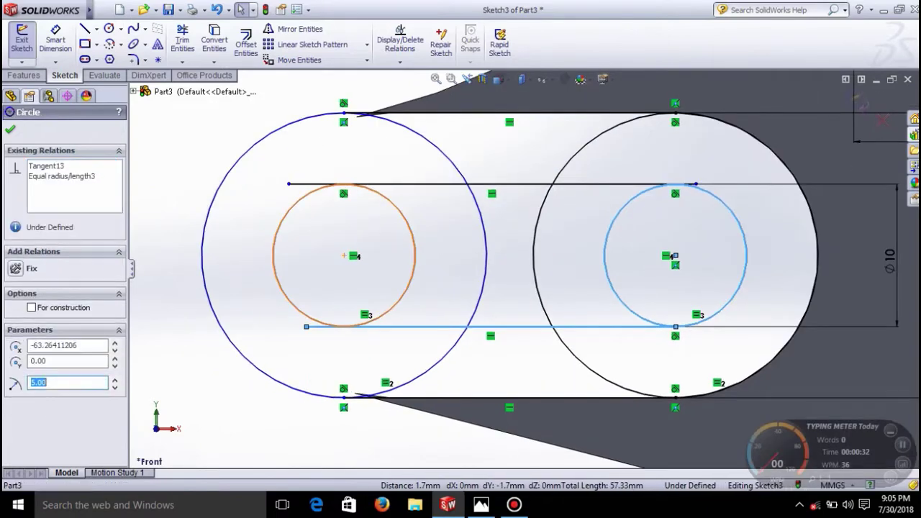
{"action": "left_click", "coordinate": [432, 327], "text": "ctrl"}
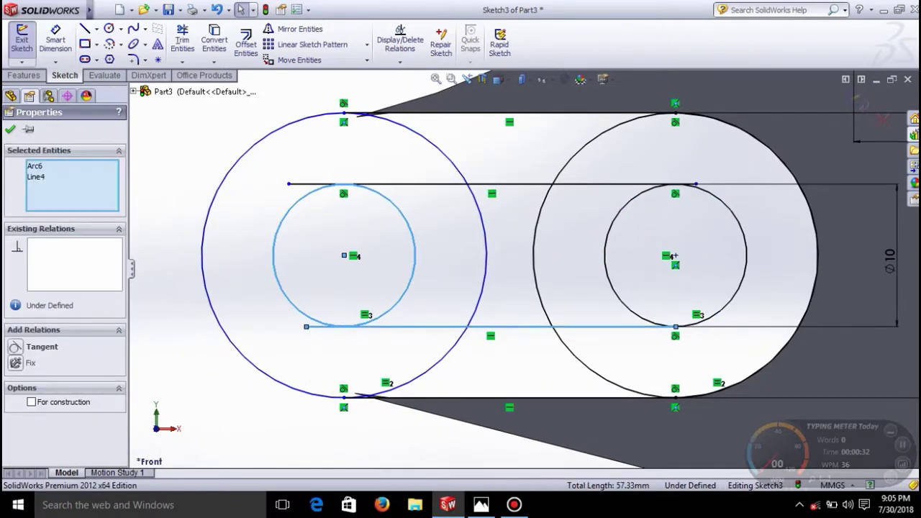
Step: Trim the ends of the two inner lines that extend past the inner circles' tangent points
{"action": "left_click", "coordinate": [183, 40]}
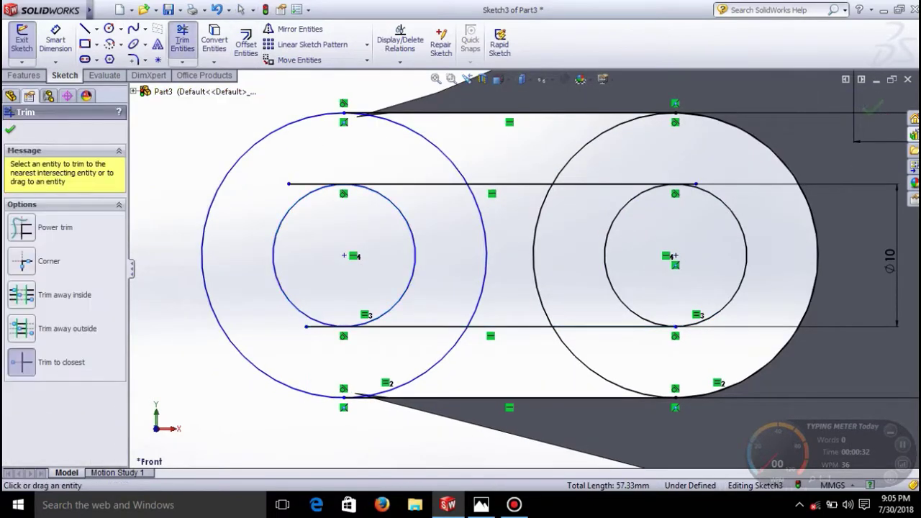
{"action": "left_click", "coordinate": [309, 184]}
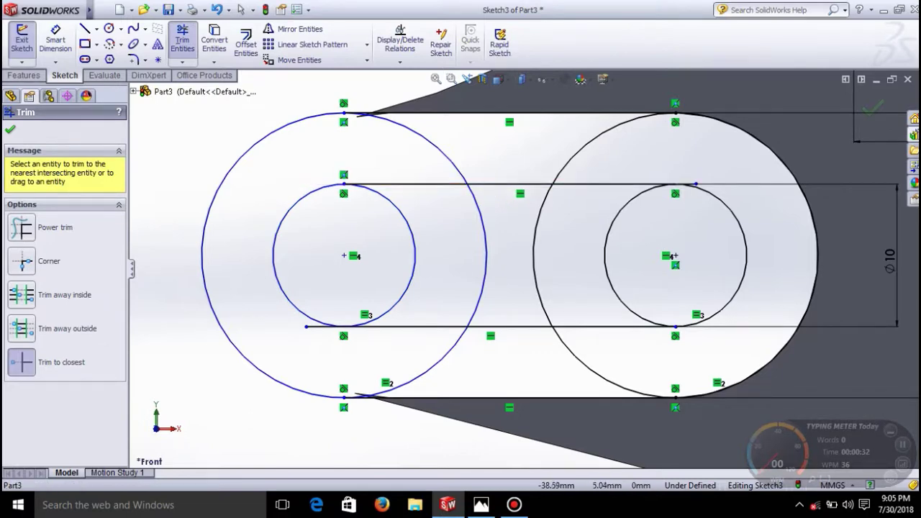
{"action": "left_click", "coordinate": [686, 184]}
{"action": "scroll", "coordinate": [514, 361], "scroll_direction": "down", "scroll_amount": 2}
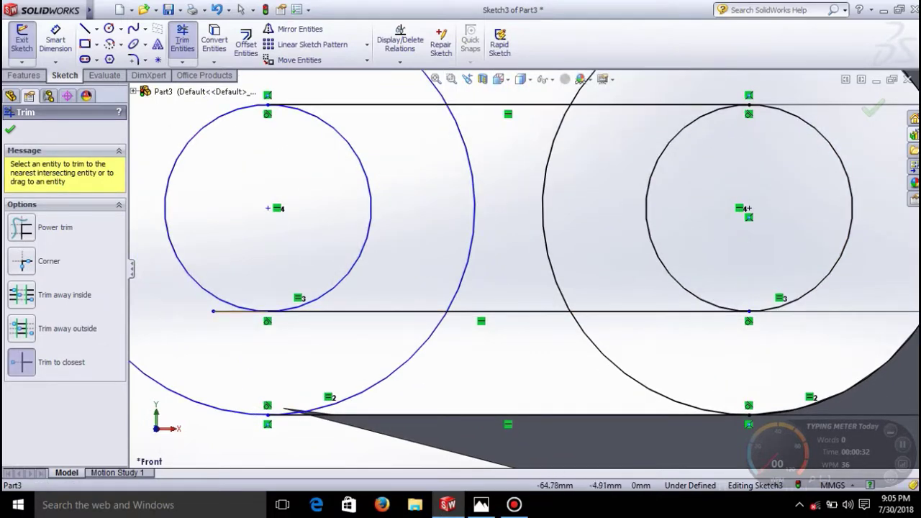
{"action": "left_click", "coordinate": [238, 311]}
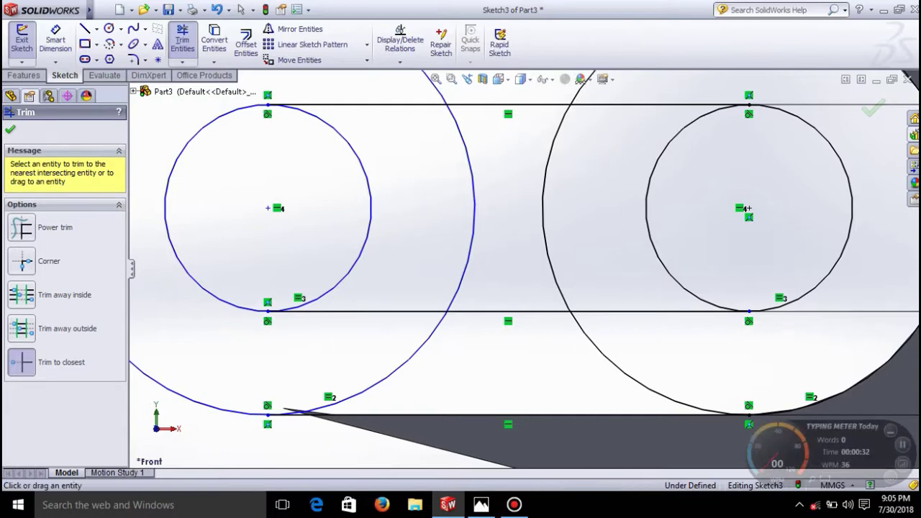
Step: Trim the inward-facing arcs of the 10 mm and 20 mm circles to leave two nested slot outlines
{"action": "left_click", "coordinate": [473, 218]}
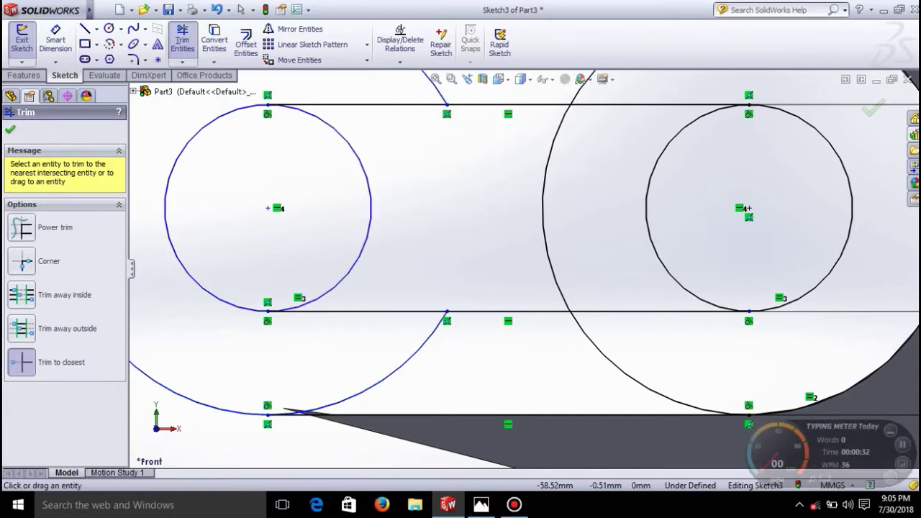
{"action": "left_click", "coordinate": [372, 218]}
{"action": "left_click", "coordinate": [544, 216]}
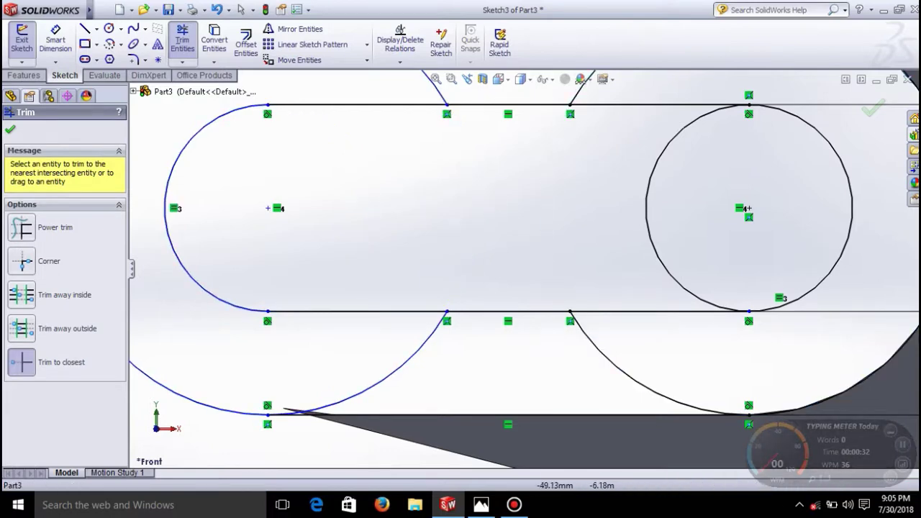
{"action": "left_click", "coordinate": [646, 380]}
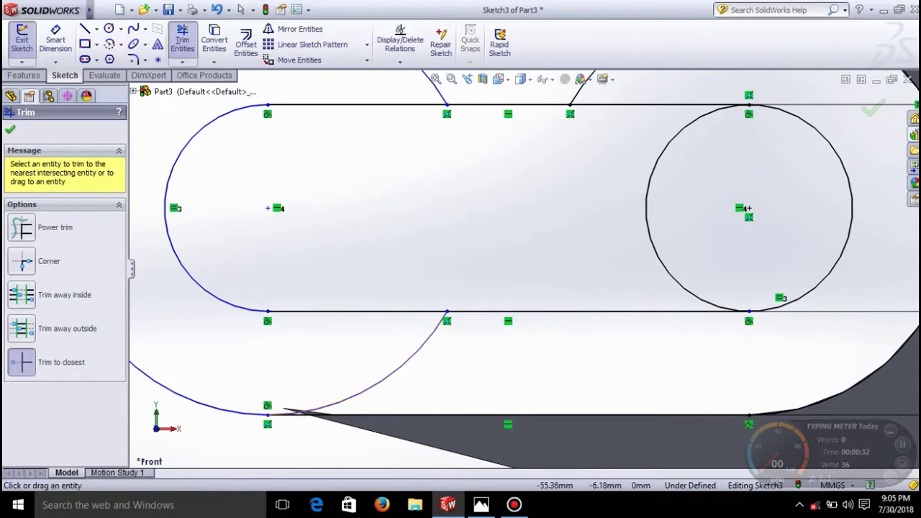
{"action": "left_click", "coordinate": [648, 222]}
{"action": "scroll", "coordinate": [648, 221], "scroll_direction": "up", "scroll_amount": 3}
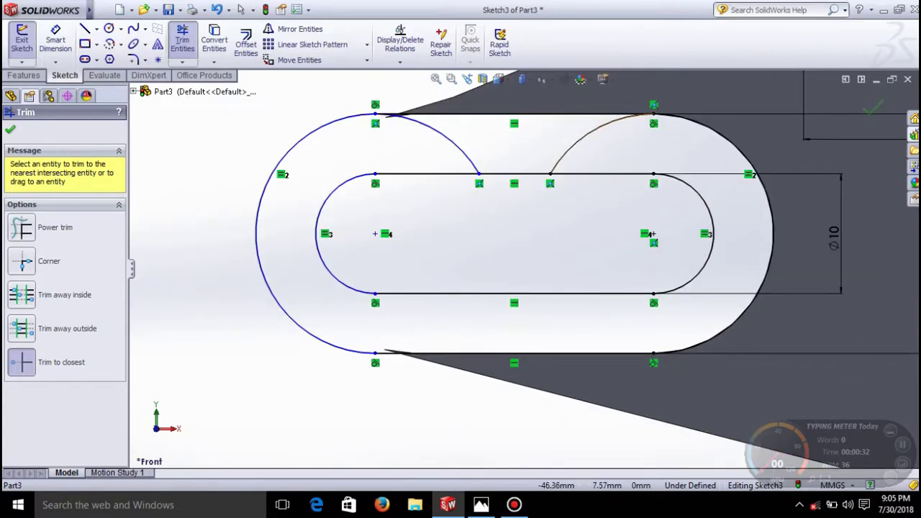
{"action": "left_click", "coordinate": [457, 146]}
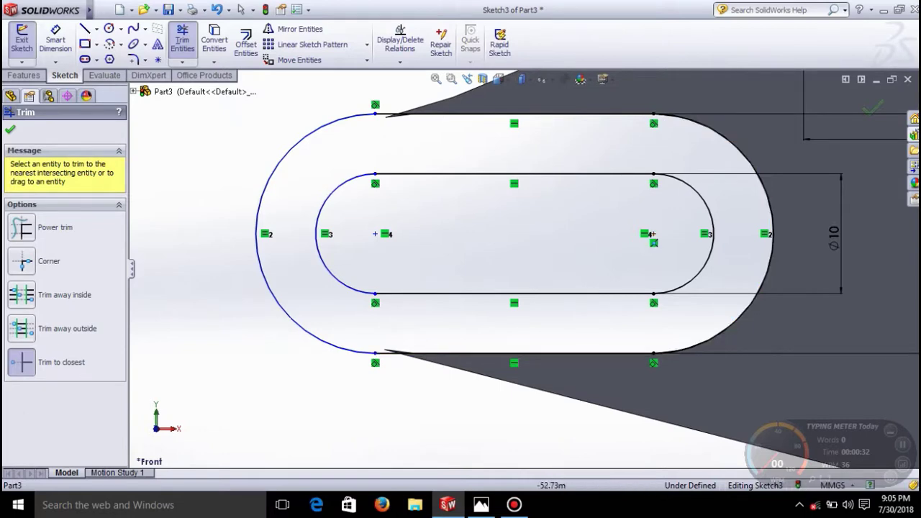
{"action": "scroll", "coordinate": [523, 268], "scroll_direction": "up", "scroll_amount": 5}
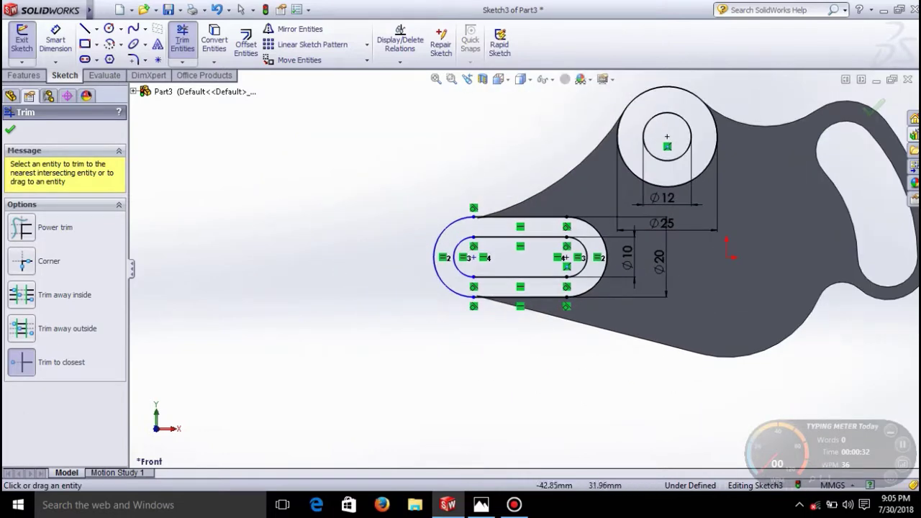
{"action": "left_click", "coordinate": [23, 75]}
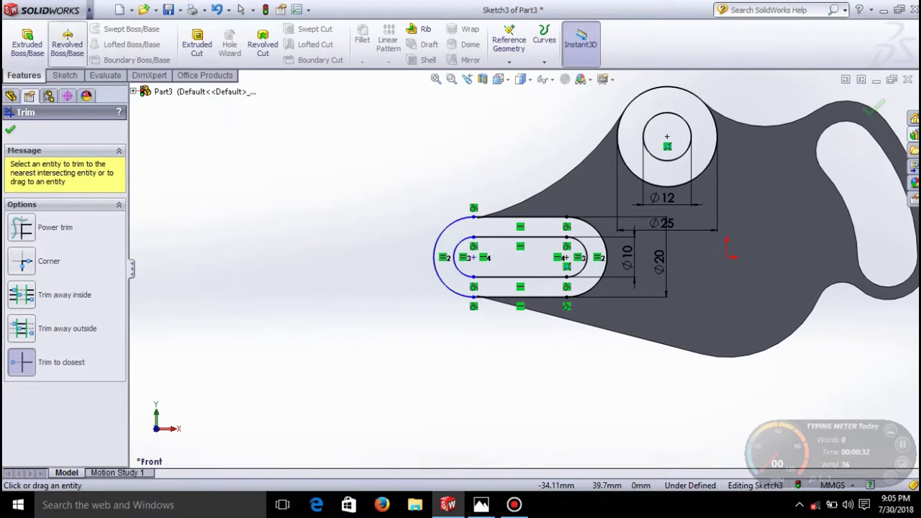
{"action": "left_click", "coordinate": [27, 43]}
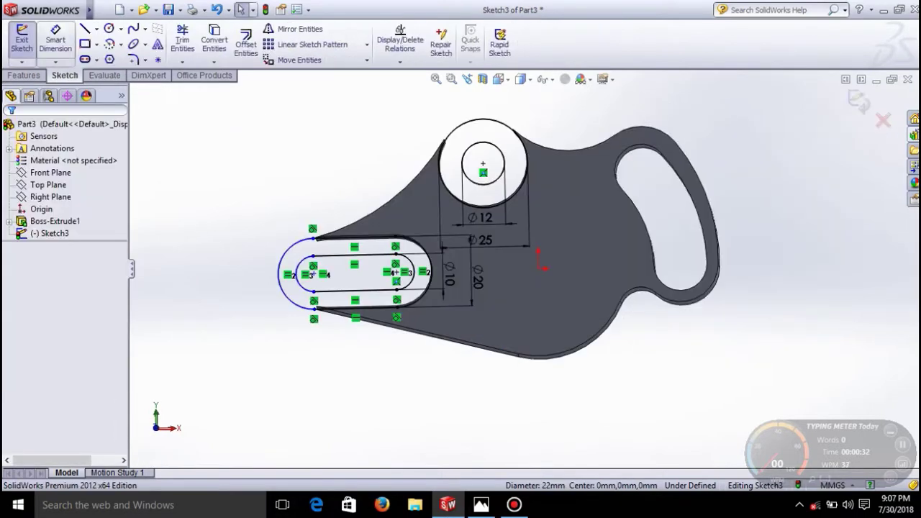
{"action": "key", "text": "alt+f"}
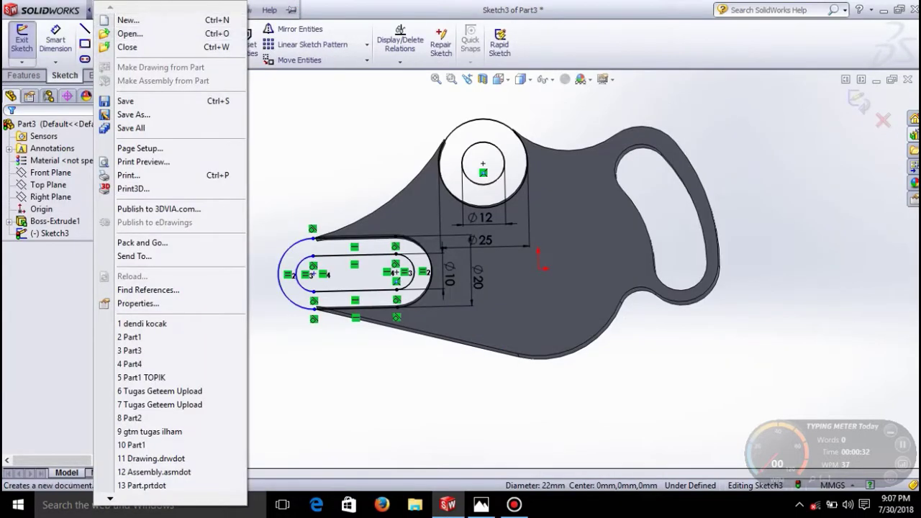
{"action": "key", "text": "Escape"}
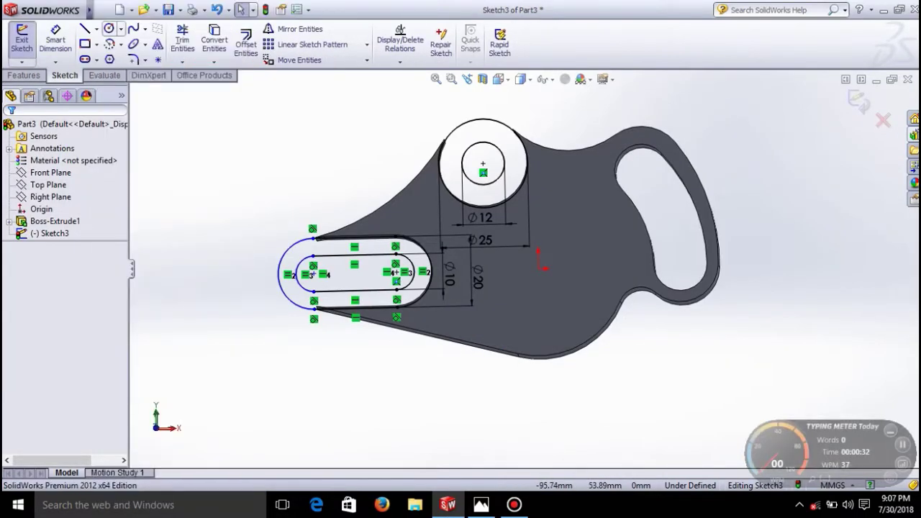
Step: Sketch two concentric circles centred on the origin, about 27 mm and 16 mm in diameter
{"action": "left_click", "coordinate": [108, 29]}
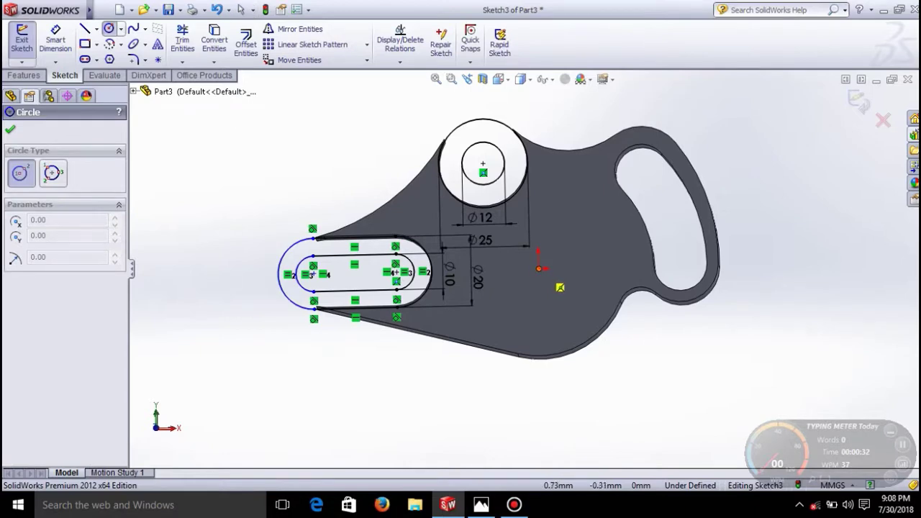
{"action": "left_click", "coordinate": [538, 268]}
{"action": "left_click", "coordinate": [547, 224]}
{"action": "left_click", "coordinate": [539, 269]}
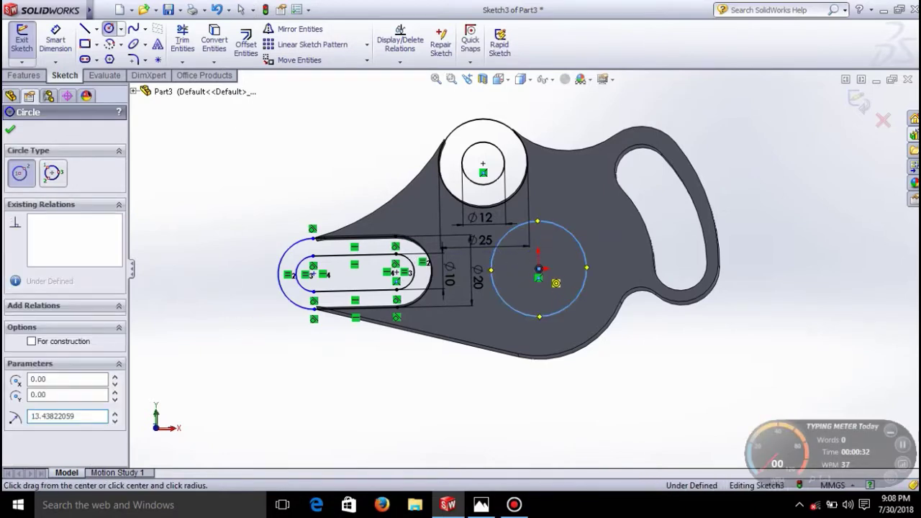
{"action": "left_click", "coordinate": [554, 247]}
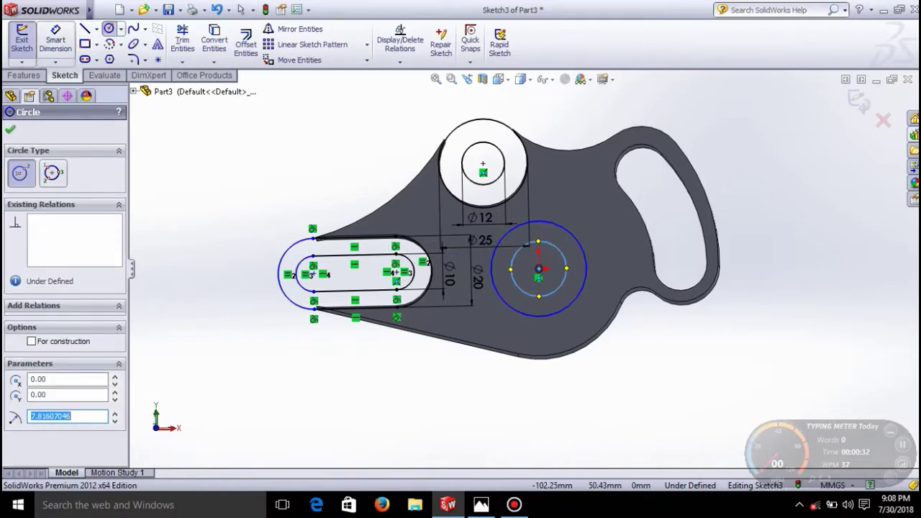
Step: Dimension the outer circle at the origin to a diameter of 32 mm
{"action": "left_click", "coordinate": [56, 43]}
{"action": "left_click", "coordinate": [583, 288]}
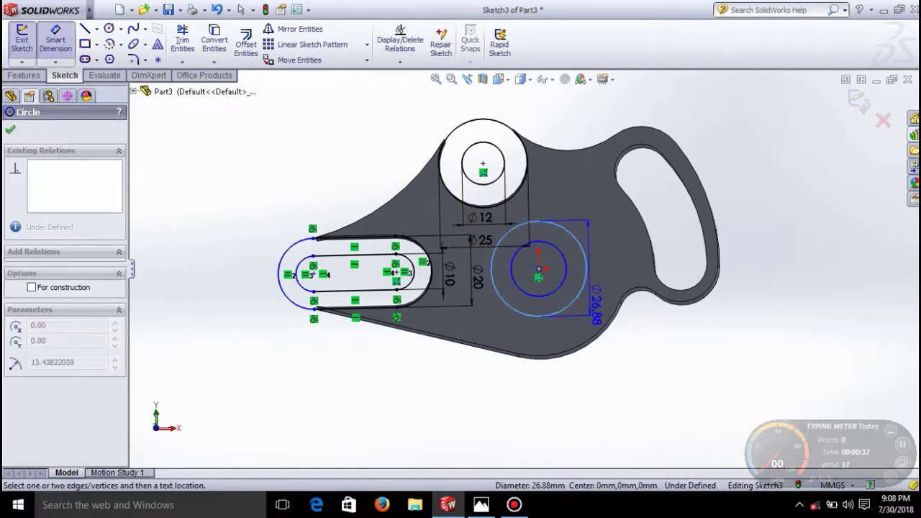
{"action": "left_click", "coordinate": [598, 305]}
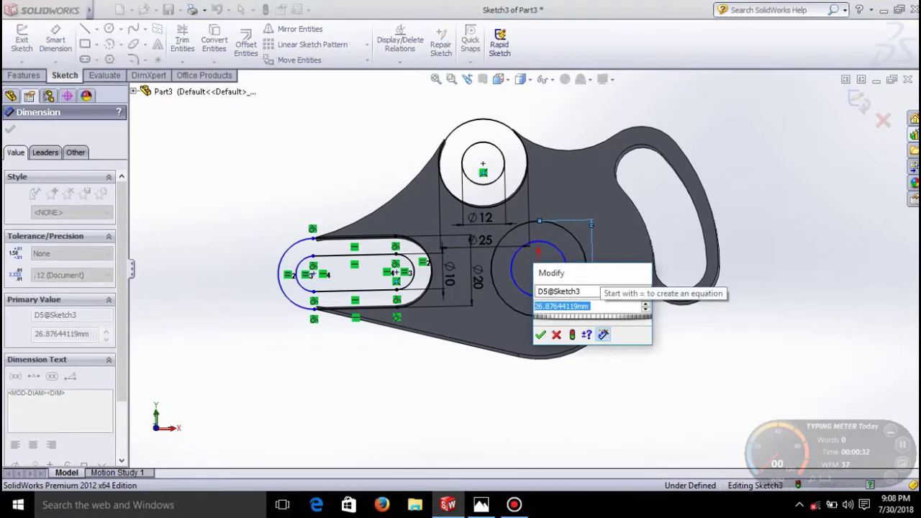
{"action": "type", "text": "32"}
{"action": "key", "text": "Return"}
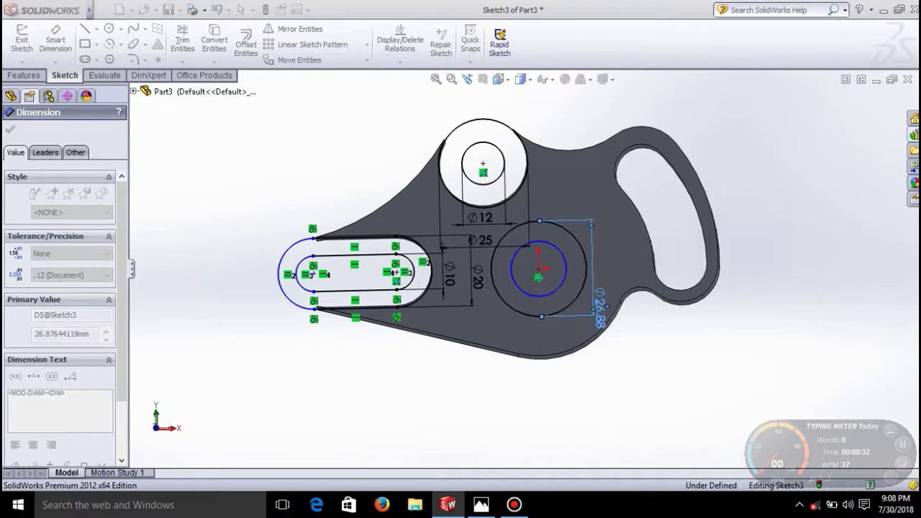
Step: Dimension the inner circle at the origin to a diameter of 22 mm
{"action": "left_click", "coordinate": [558, 289]}
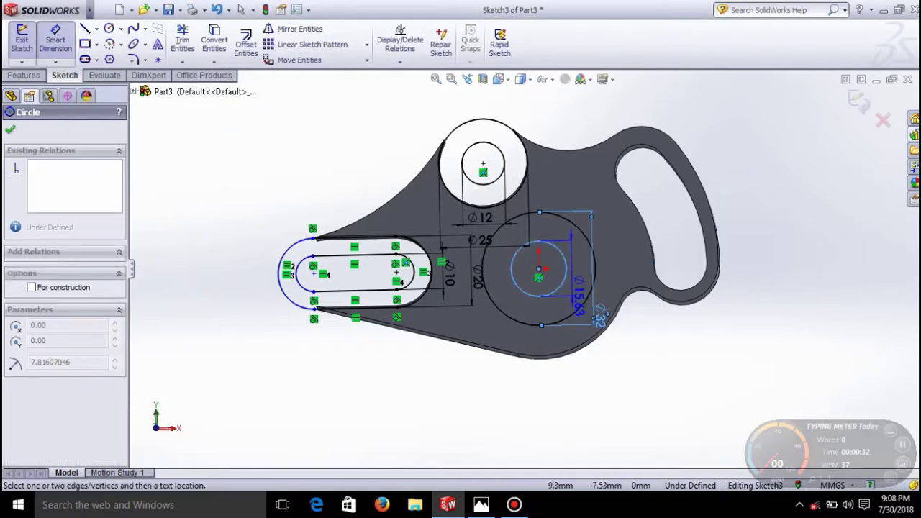
{"action": "left_click", "coordinate": [578, 295]}
{"action": "type", "text": "1"}
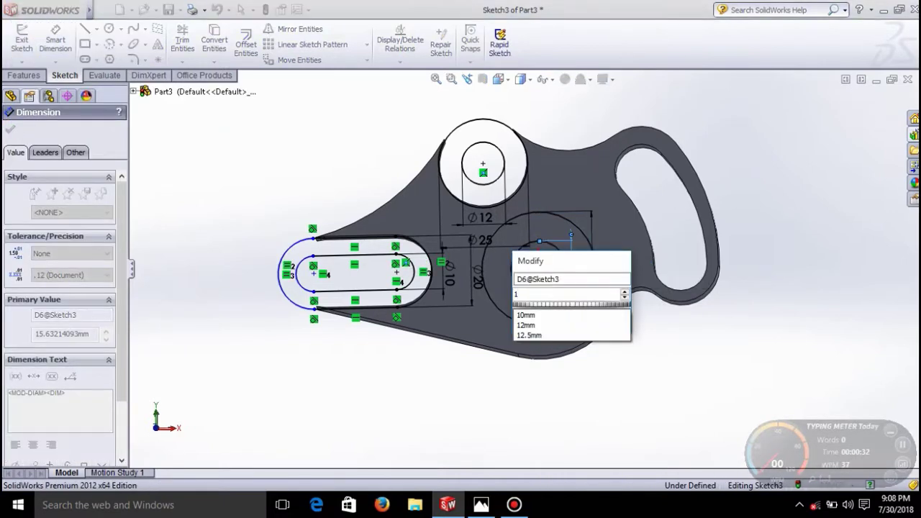
{"action": "key", "text": "BackSpace"}
{"action": "type", "text": "22"}
{"action": "key", "text": "Return"}
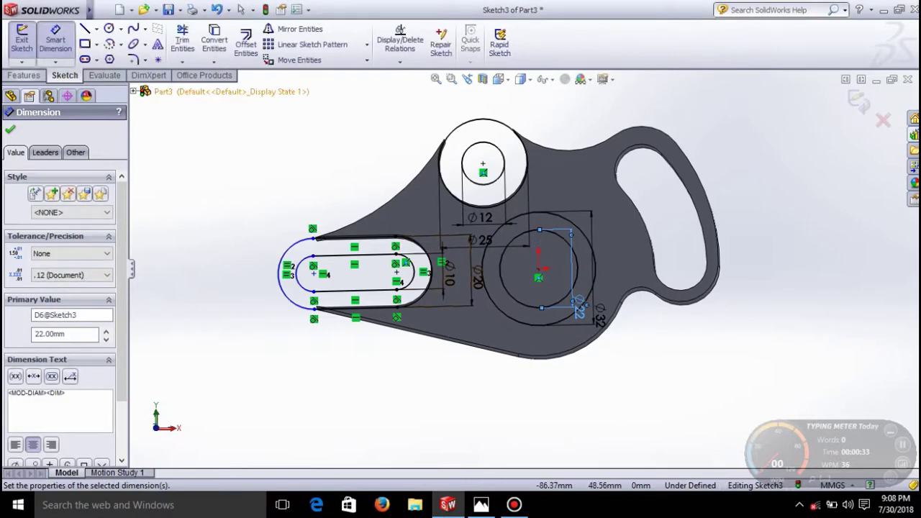
Step: Extrude the circular and slot boss profiles 20 mm as a Mid Plane boss merged with the body
{"action": "left_click", "coordinate": [24, 75]}
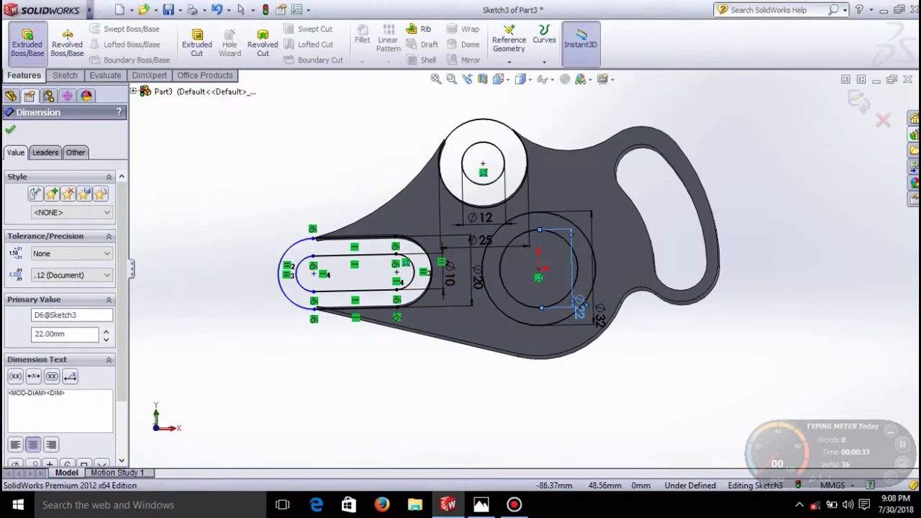
{"action": "left_click", "coordinate": [27, 42]}
{"action": "left_click", "coordinate": [74, 207]}
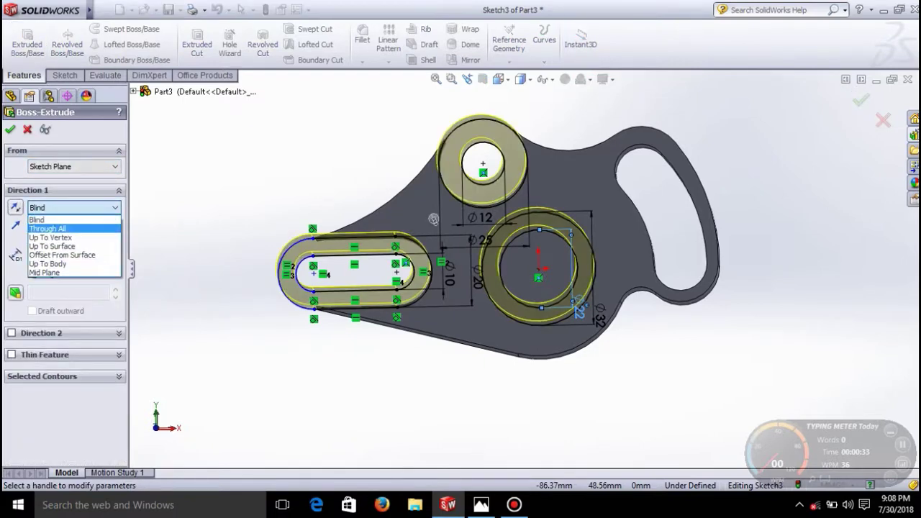
{"action": "left_click", "coordinate": [61, 273]}
{"action": "mouse_move", "coordinate": [191, 137]}
{"action": "middle_mouse_down"}
{"action": "mouse_move", "coordinate": [326, 153]}
{"action": "mouse_move", "coordinate": [304, 158]}
{"action": "middle_mouse_up"}
{"action": "left_click", "coordinate": [10, 130]}
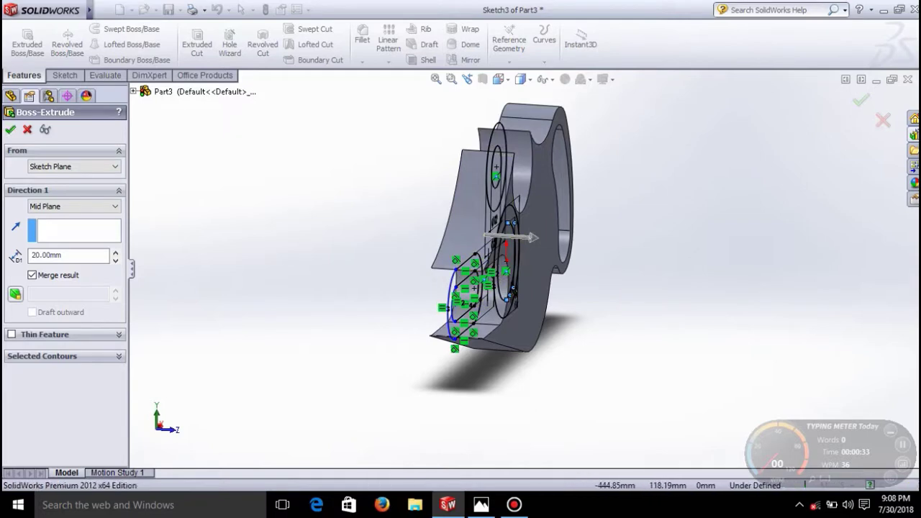
{"action": "middle_click_drag", "start_coordinate": [345, 155], "coordinate": [229, 58]}
{"action": "scroll", "coordinate": [229, 43], "scroll_direction": "down", "scroll_amount": 1}
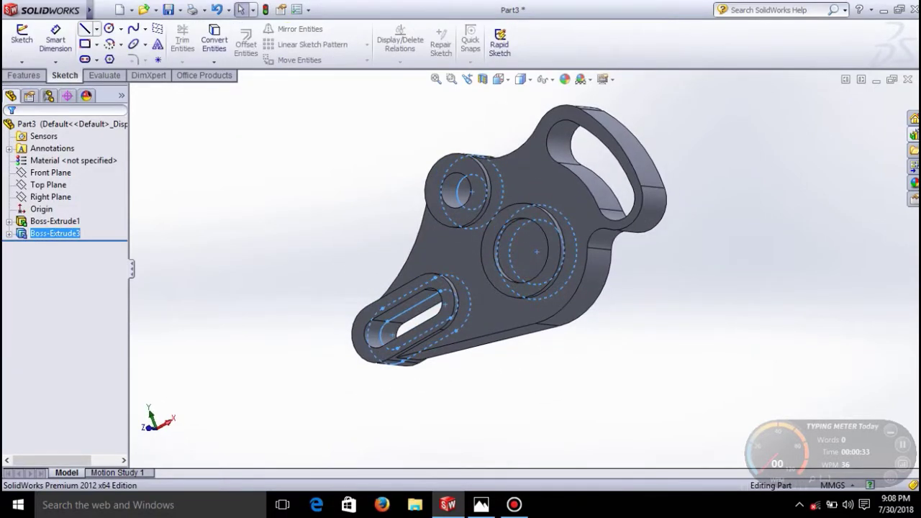
Step: Start a new sketch on the Front Plane
{"action": "left_click", "coordinate": [85, 28]}
{"action": "left_click", "coordinate": [133, 91]}
{"action": "left_click", "coordinate": [51, 173]}
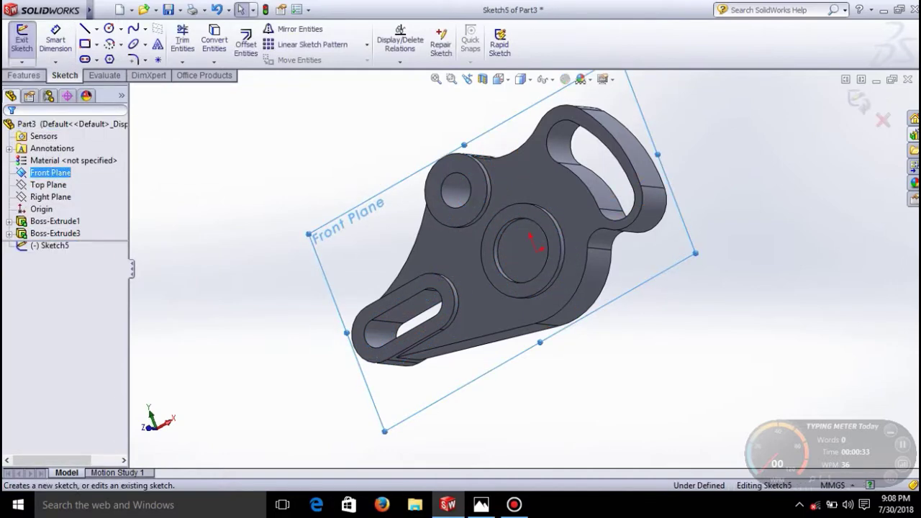
{"action": "left_click", "coordinate": [24, 76]}
{"action": "key", "text": "l"}
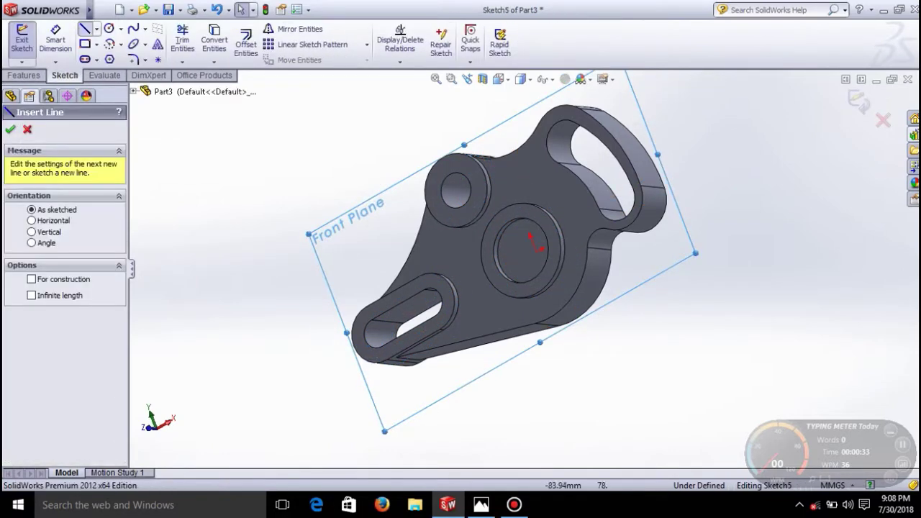
Step: Sketch a circle of 11 mm radius centred on the origin, matching the inner edge of the central boss
{"action": "left_click", "coordinate": [108, 28]}
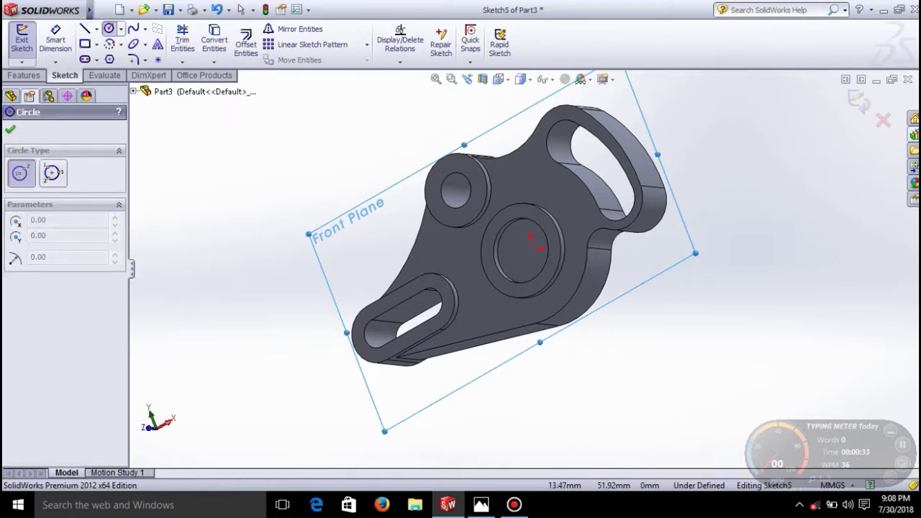
{"action": "left_click", "coordinate": [498, 80]}
{"action": "left_click", "coordinate": [513, 97]}
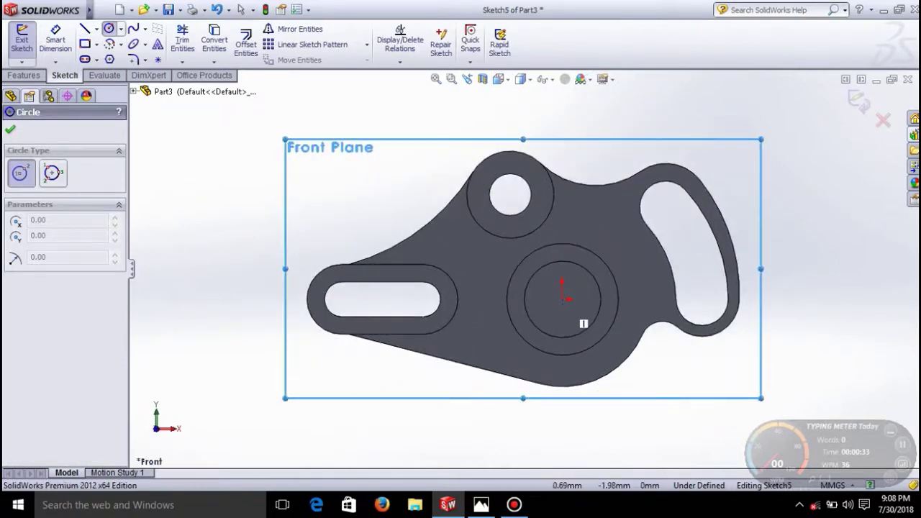
{"action": "left_click", "coordinate": [562, 299]}
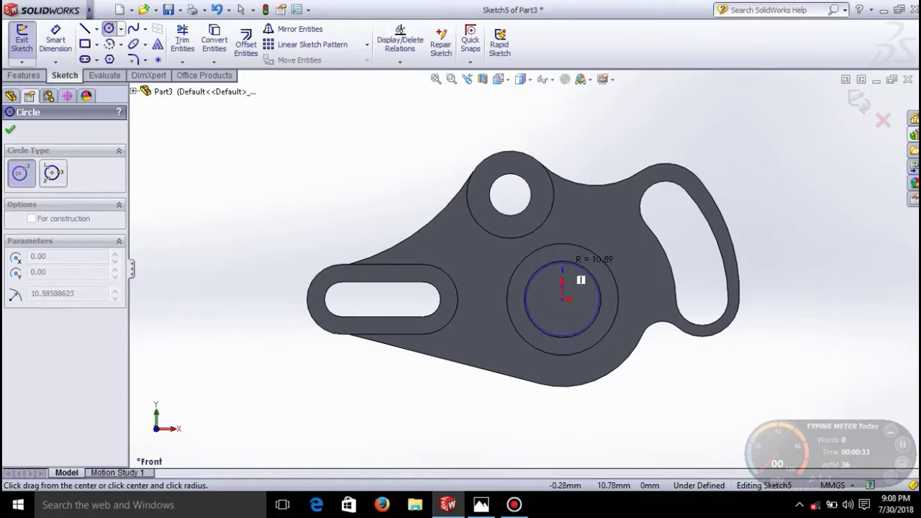
{"action": "key", "text": "Escape"}
{"action": "left_click", "coordinate": [108, 28]}
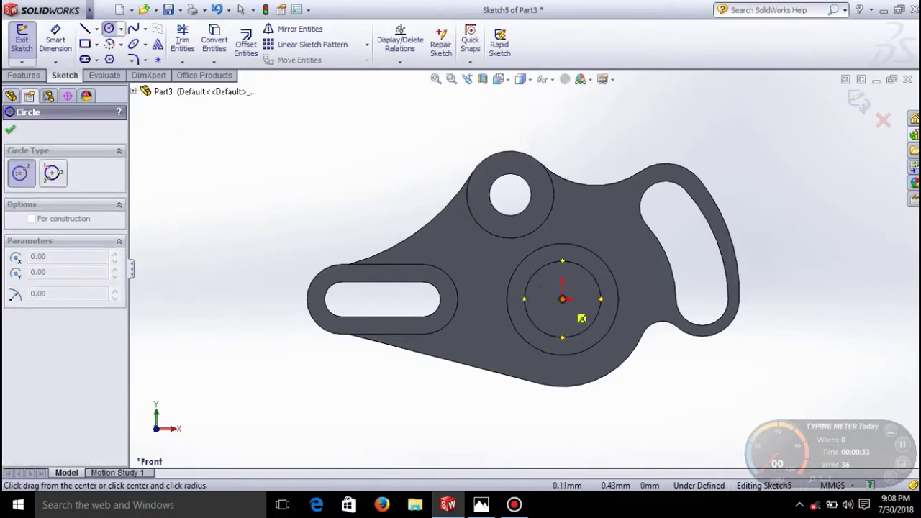
{"action": "left_click", "coordinate": [558, 286]}
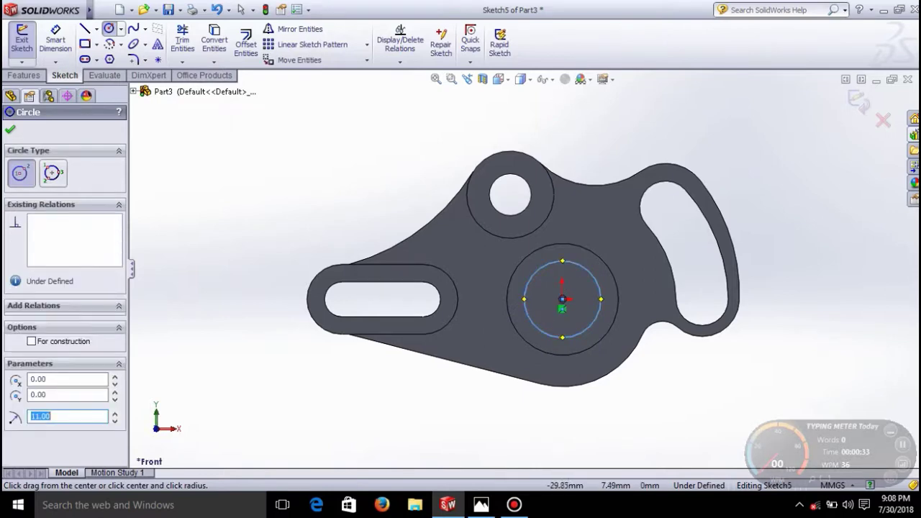
{"action": "key", "text": "Escape"}
Step: Cut the circle through the central boss with a 20 mm Mid Plane Extruded Cut
{"action": "left_click", "coordinate": [25, 76]}
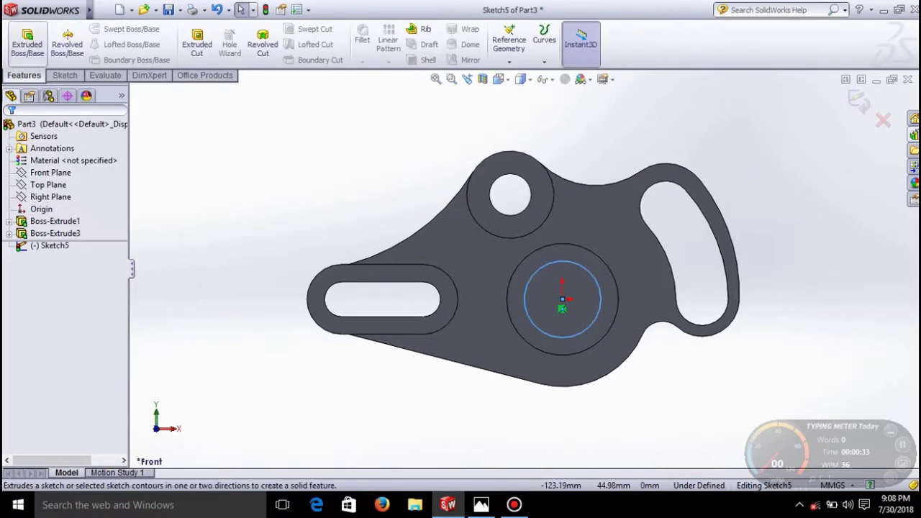
{"action": "left_click", "coordinate": [197, 44]}
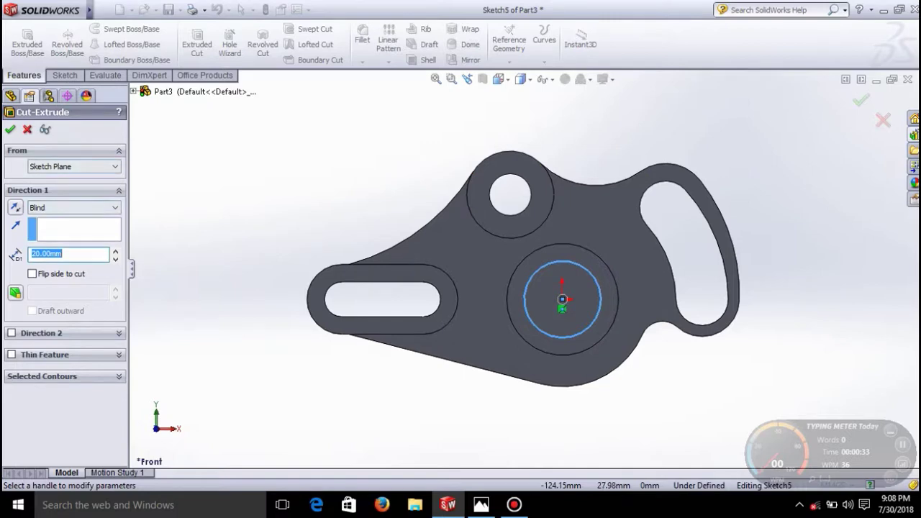
{"action": "left_click", "coordinate": [74, 207]}
{"action": "left_click", "coordinate": [50, 281]}
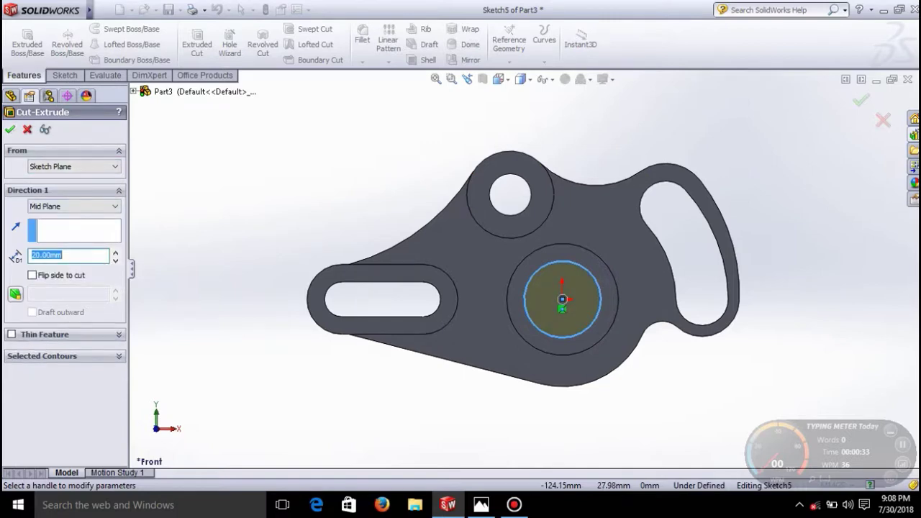
{"action": "key", "text": "Return"}
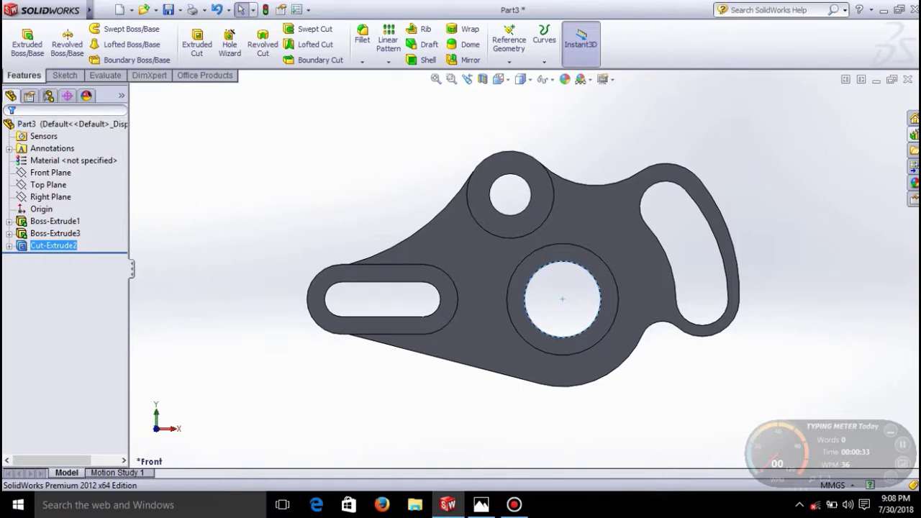
{"action": "middle_click_drag", "start_coordinate": [223, 309], "coordinate": [561, 299]}
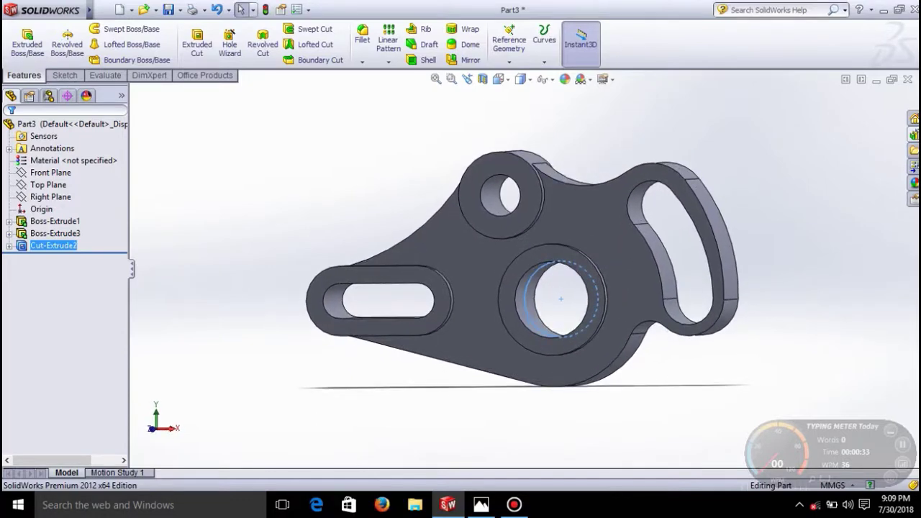
Step: Examine the finished part in the Top, Left, Front, Right, Back and Bottom standard views, finishing with Normal To
{"action": "left_click", "coordinate": [501, 79]}
{"action": "left_click", "coordinate": [516, 95]}
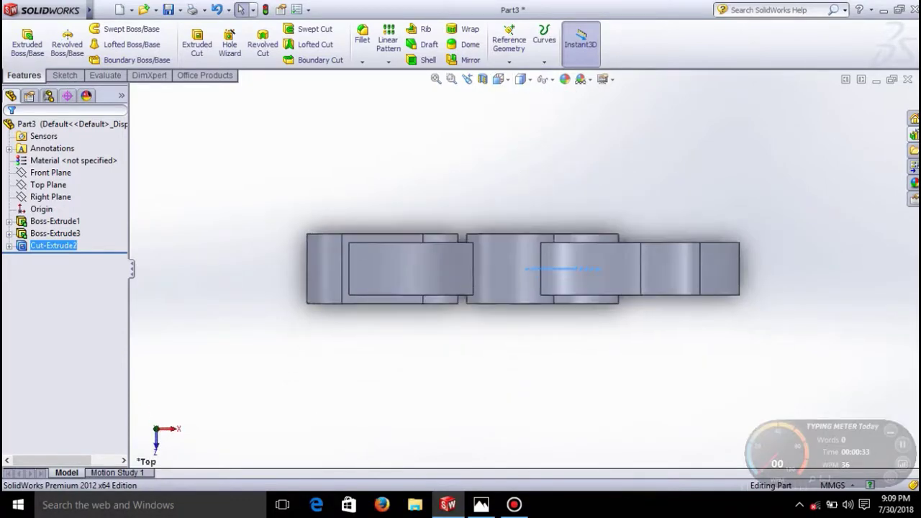
{"action": "left_click", "coordinate": [502, 79]}
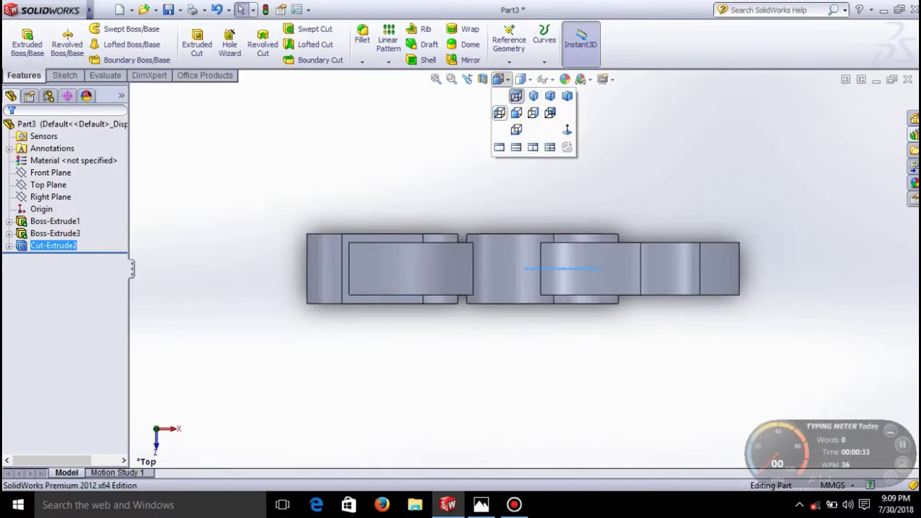
{"action": "left_click", "coordinate": [500, 112]}
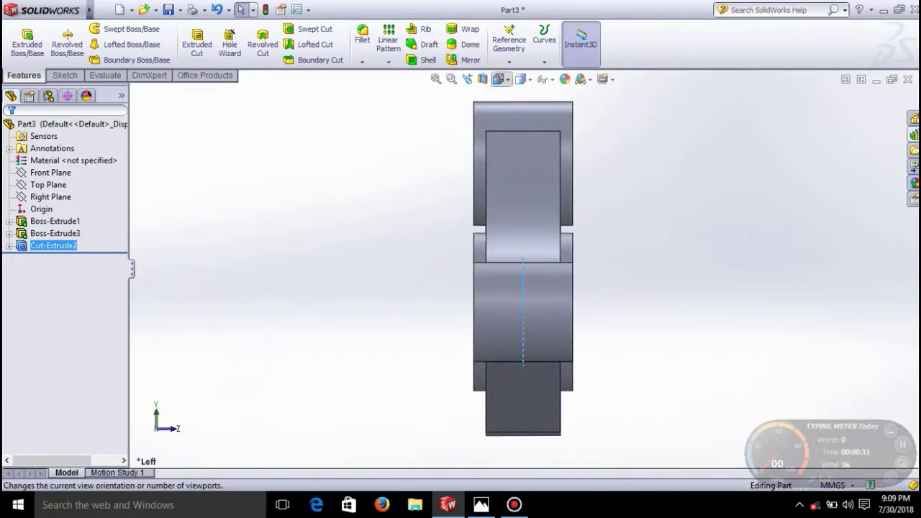
{"action": "left_click", "coordinate": [502, 79]}
{"action": "left_click", "coordinate": [516, 112]}
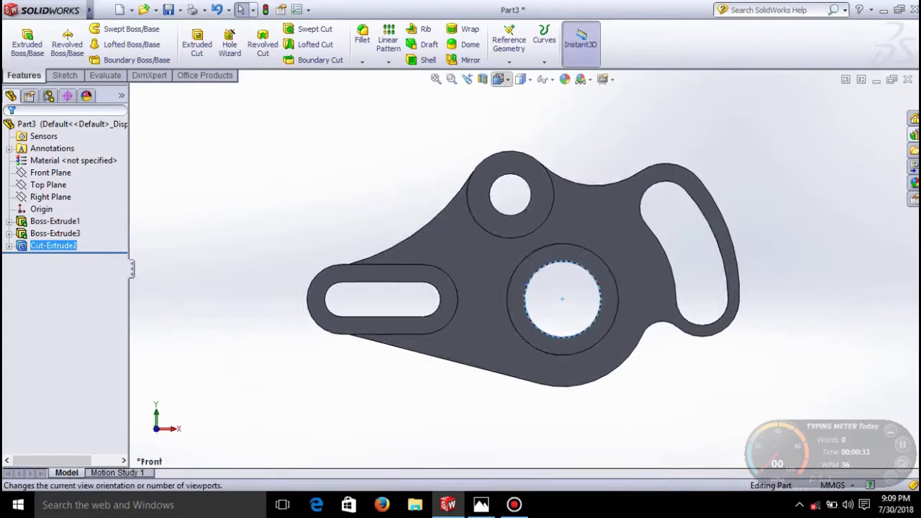
{"action": "left_click", "coordinate": [502, 79]}
{"action": "left_click", "coordinate": [533, 112]}
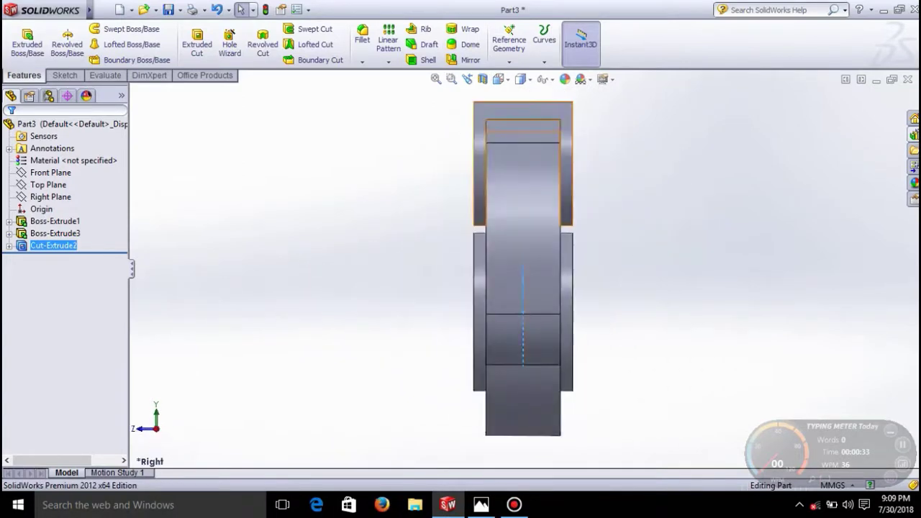
{"action": "left_click", "coordinate": [502, 79]}
{"action": "left_click", "coordinate": [550, 113]}
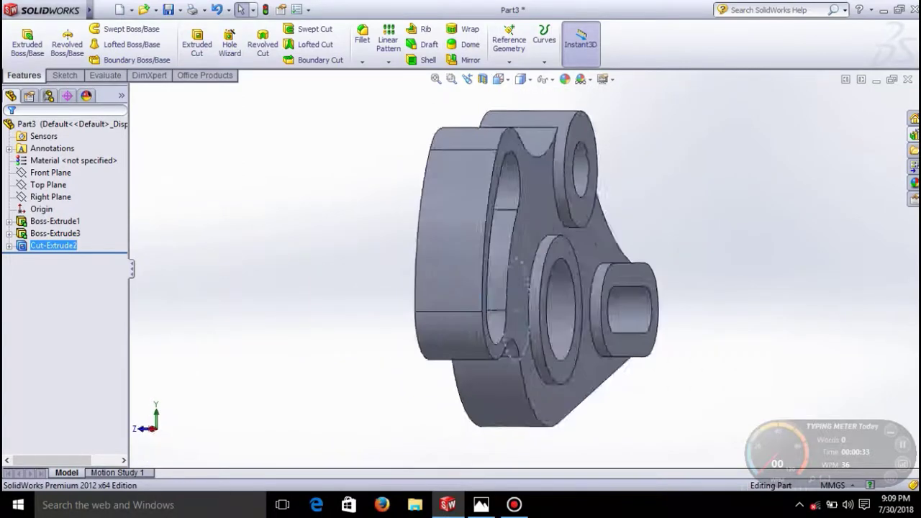
{"action": "left_click", "coordinate": [502, 80]}
{"action": "left_click", "coordinate": [517, 129]}
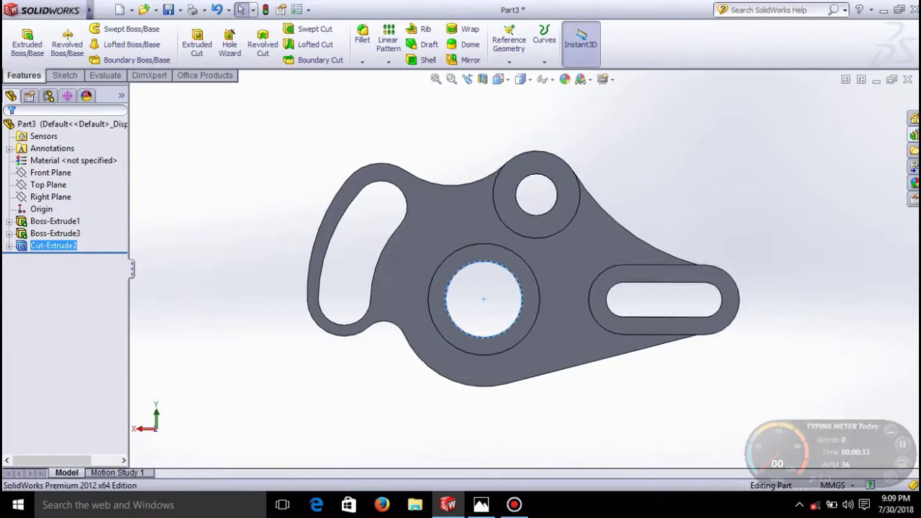
{"action": "left_click", "coordinate": [502, 79]}
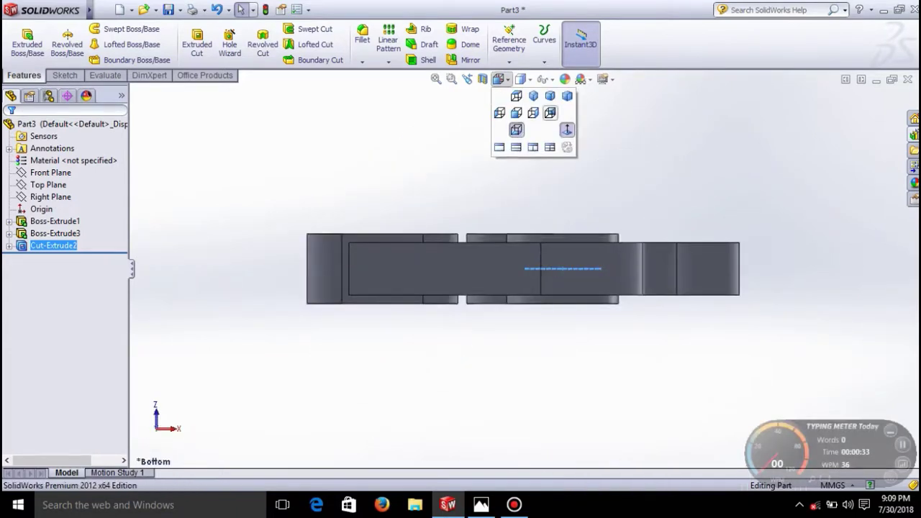
{"action": "left_click", "coordinate": [569, 131]}
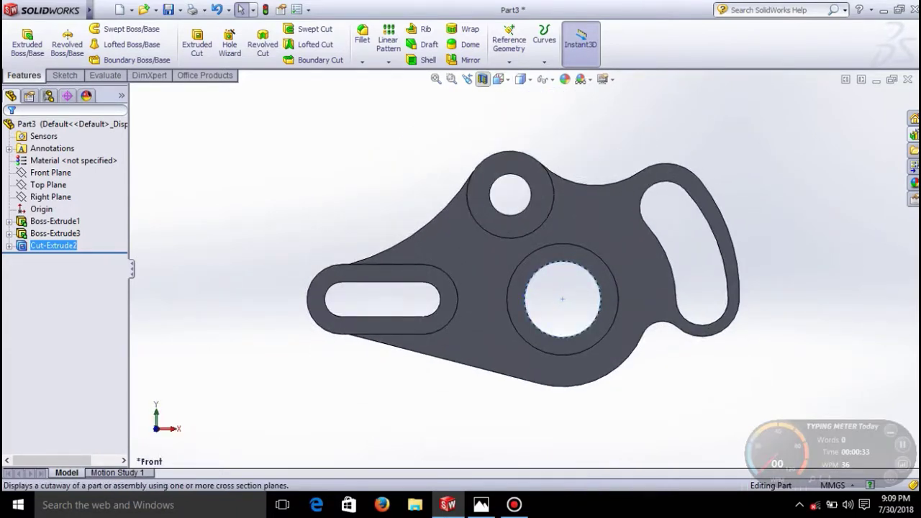
Step: Preview a section view of the part cut at the Top Plane, cancel it and return to a standard view
{"action": "left_click", "coordinate": [483, 79]}
{"action": "middle_click_drag", "start_coordinate": [432, 267], "coordinate": [382, 281]}
{"action": "left_click", "coordinate": [54, 209]}
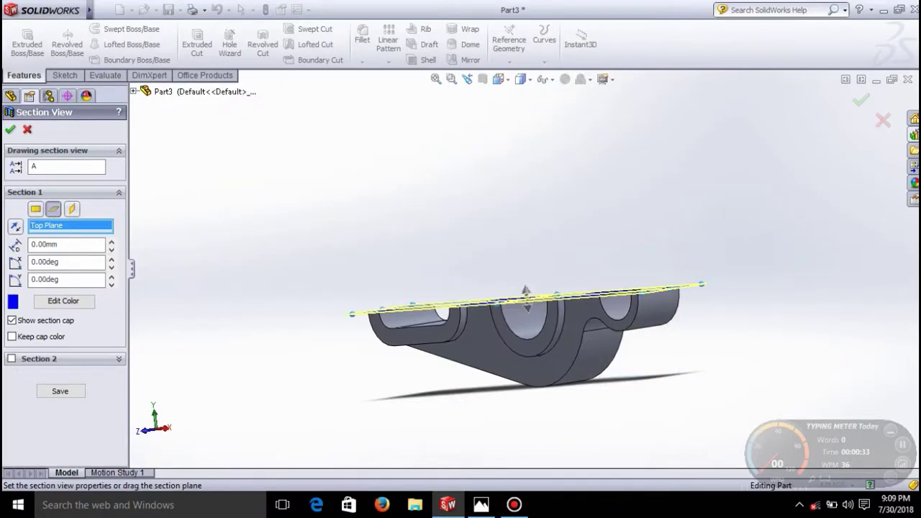
{"action": "middle_click_drag", "start_coordinate": [432, 259], "coordinate": [515, 295]}
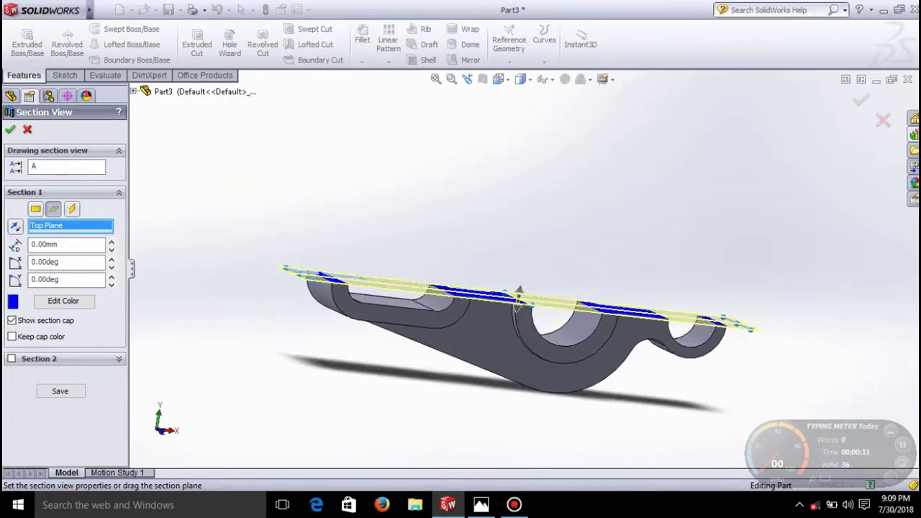
{"action": "left_click", "coordinate": [507, 79]}
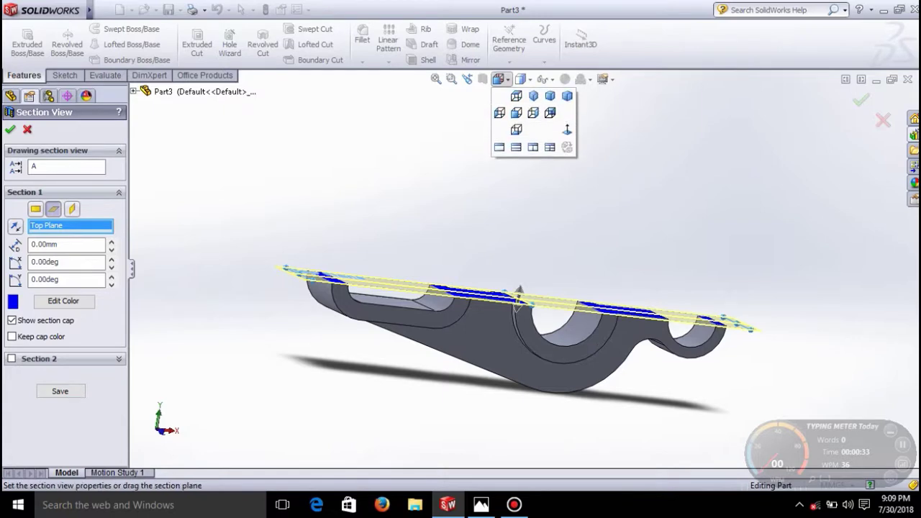
{"action": "left_click", "coordinate": [27, 130]}
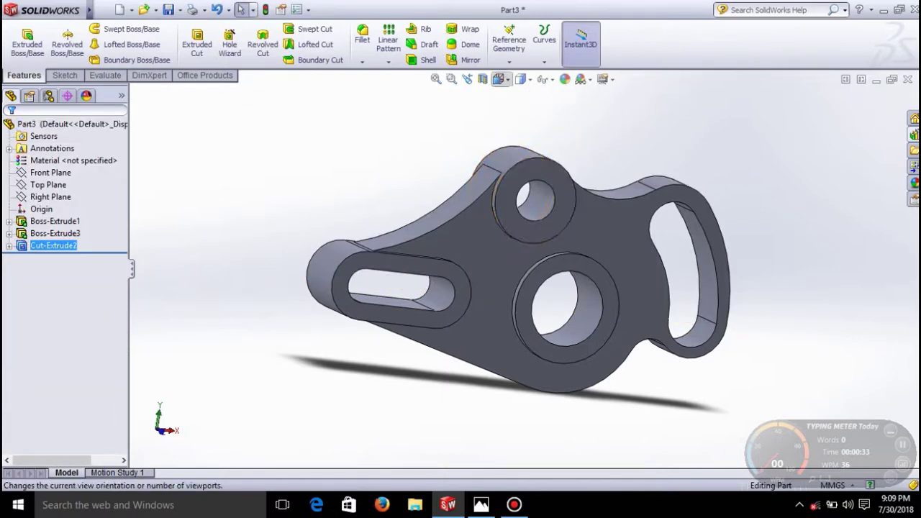
{"action": "left_click", "coordinate": [508, 79]}
{"action": "left_click", "coordinate": [525, 95]}
{"action": "left_click", "coordinate": [514, 505]}
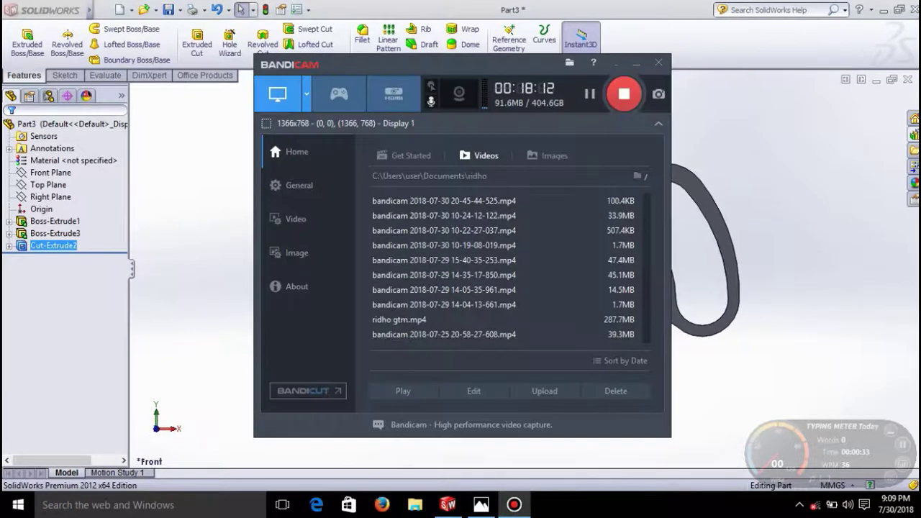